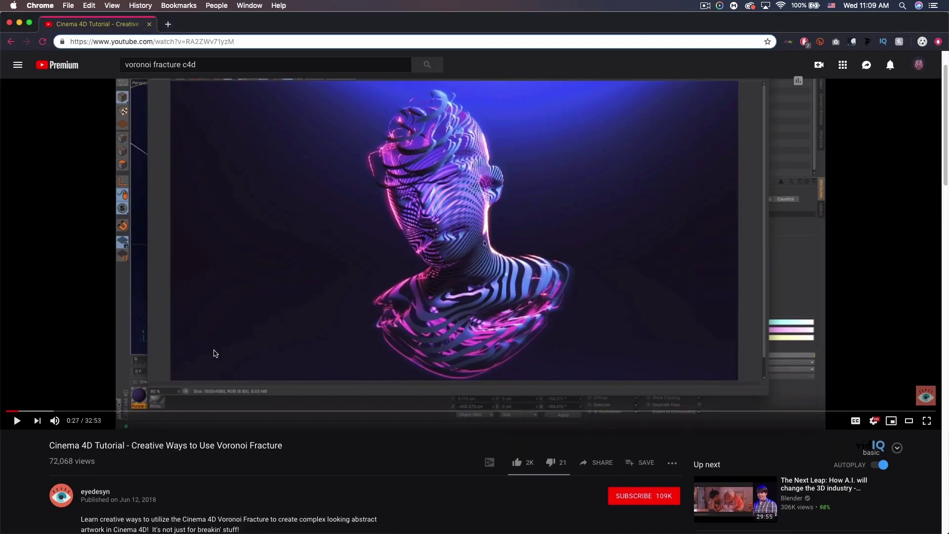
Step: Examine the Voronoi Fracture reference video and the finished Shred.png render, and return to the Cinema 4D scene
{"action": "scroll", "coordinate": [217, 353], "scroll_direction": "down", "scroll_amount": 1}
{"action": "scroll", "coordinate": [267, 478], "scroll_direction": "up", "scroll_amount": 1}
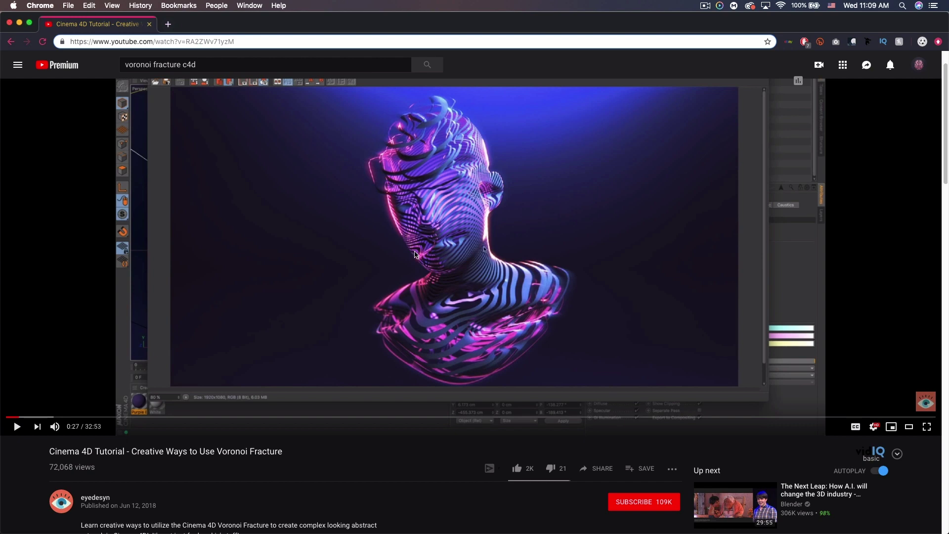
{"action": "left_click", "coordinate": [19, 23]}
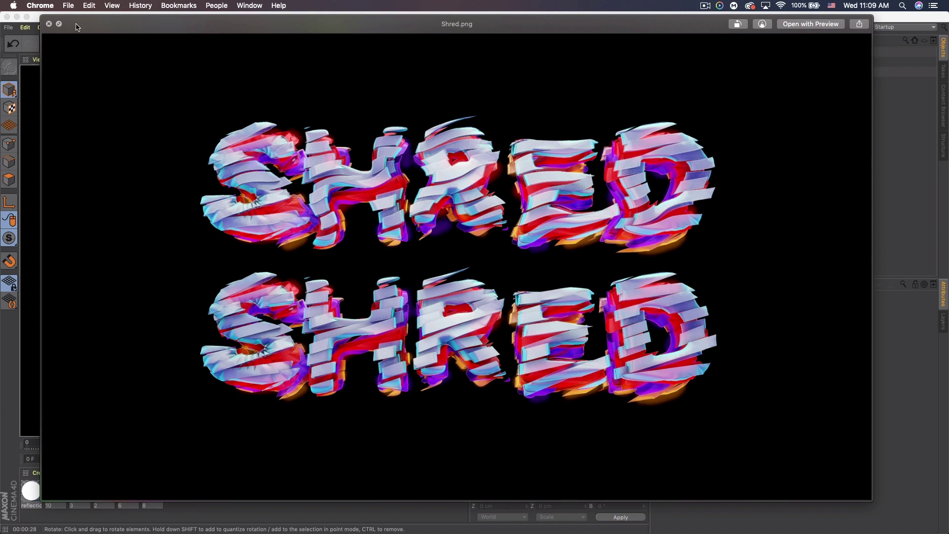
{"action": "key", "text": "Escape"}
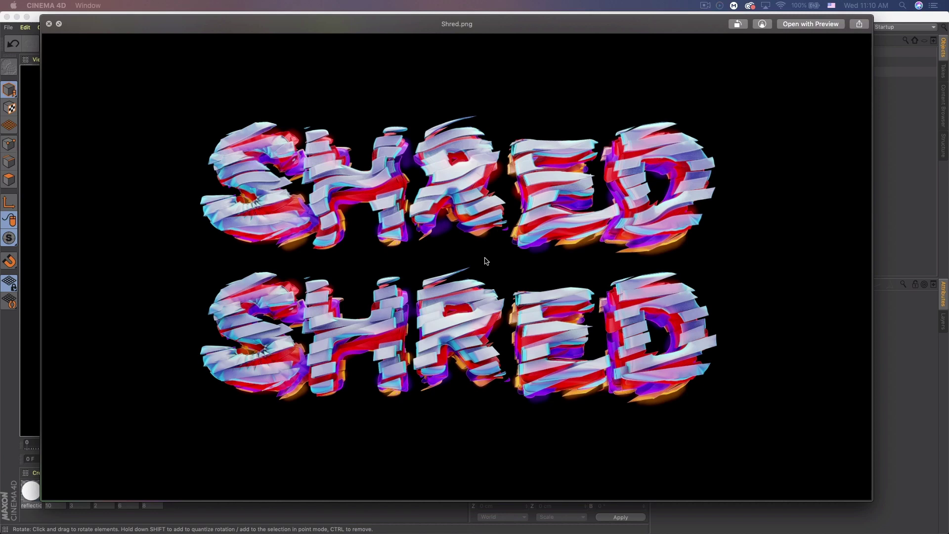
{"action": "left_click", "coordinate": [915, 20]}
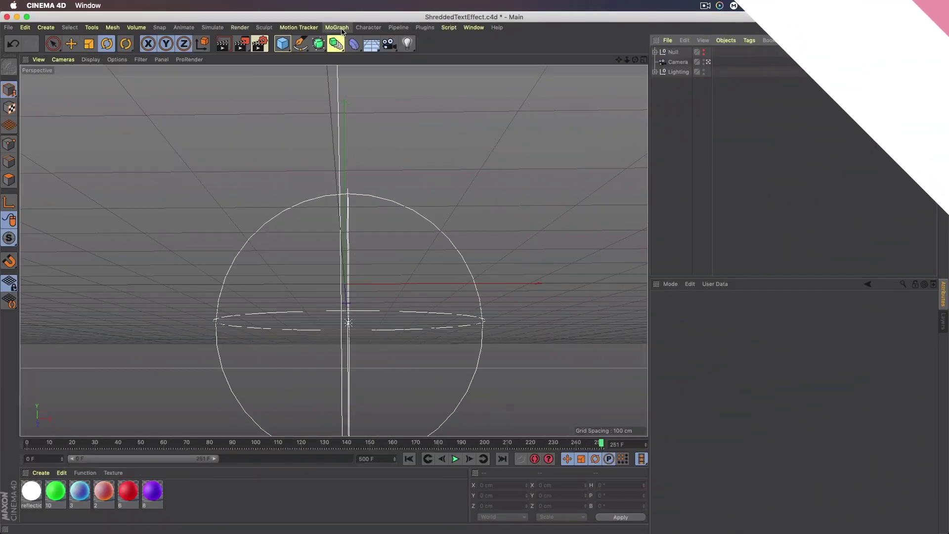
Step: Add a MoText object to the scene and set its depth to 1 cm
{"action": "left_click", "coordinate": [342, 31]}
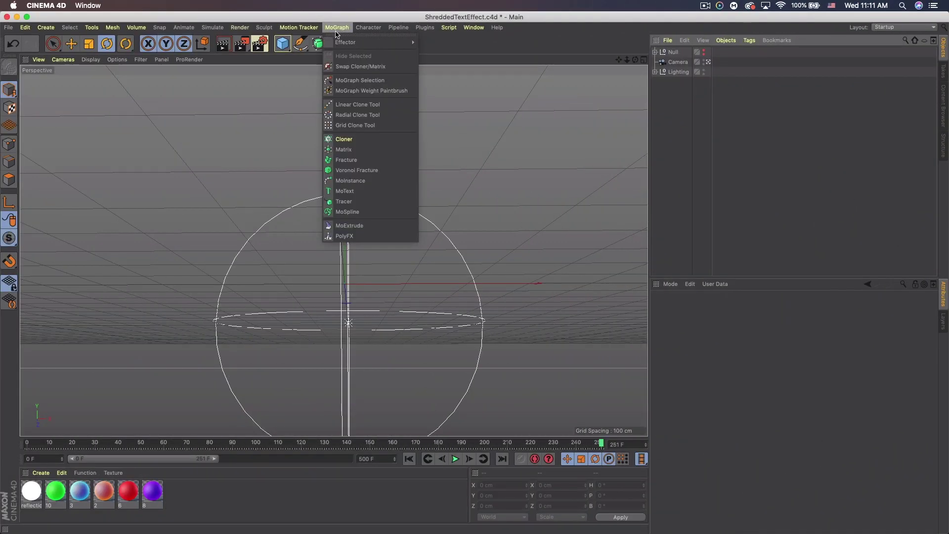
{"action": "left_click", "coordinate": [361, 191]}
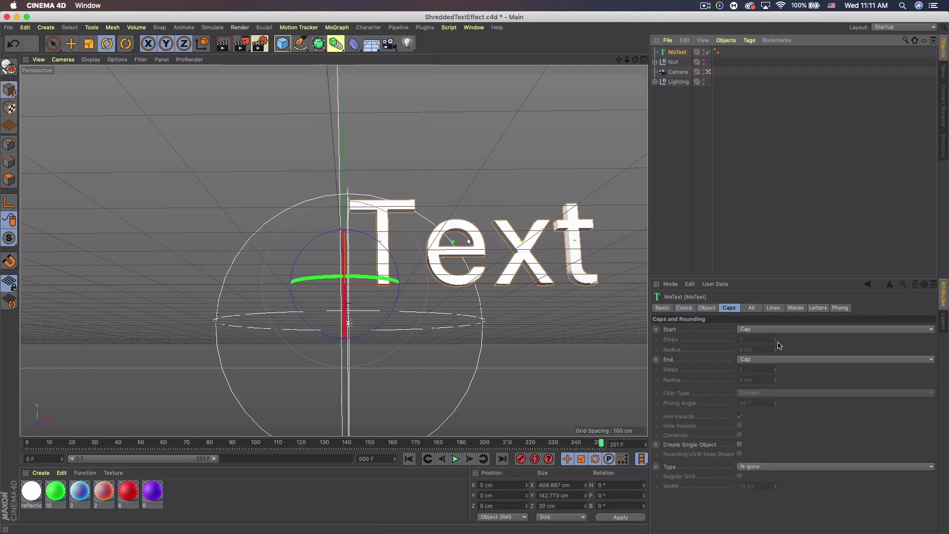
{"action": "left_click", "coordinate": [710, 309]}
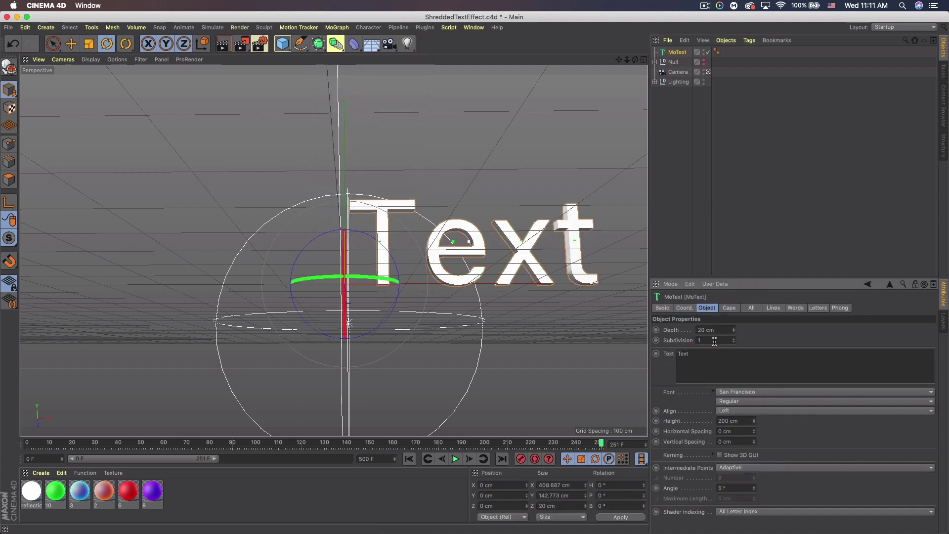
{"action": "left_click_drag", "start_coordinate": [722, 330], "coordinate": [692, 333]}
{"action": "type", "text": "1"}
Step: Align the MoText to the middle and set its height to 175 cm
{"action": "left_click", "coordinate": [739, 411]}
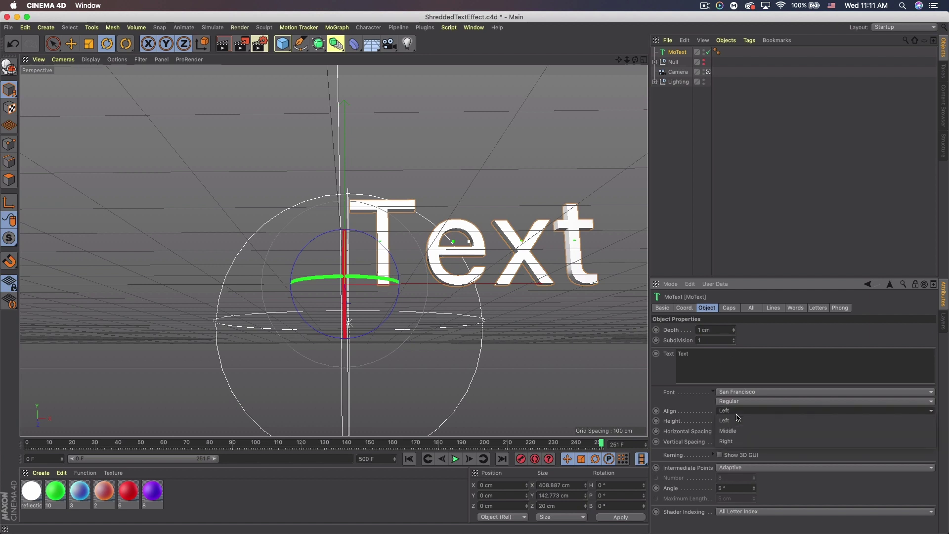
{"action": "left_click", "coordinate": [739, 428]}
{"action": "left_click_drag", "start_coordinate": [747, 424], "coordinate": [694, 417]}
{"action": "type", "text": "175"}
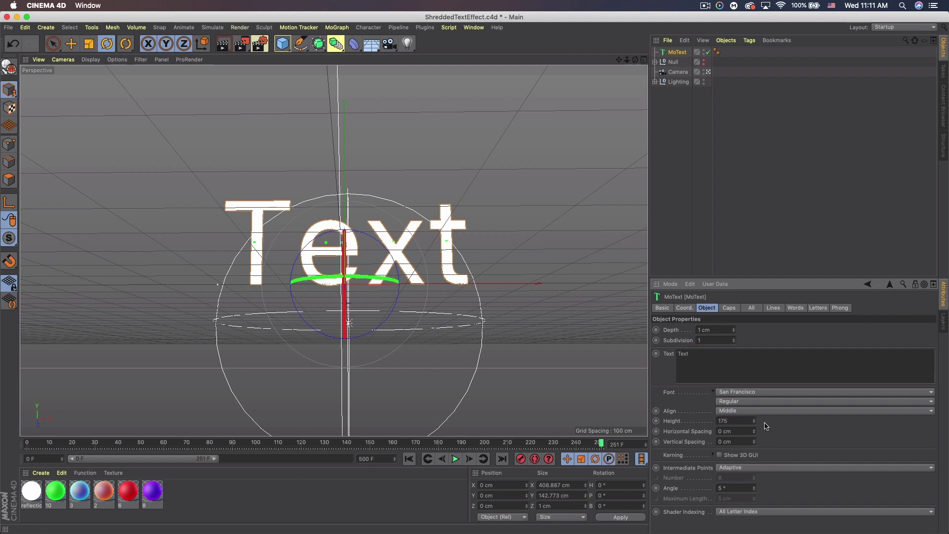
{"action": "key", "text": "Return"}
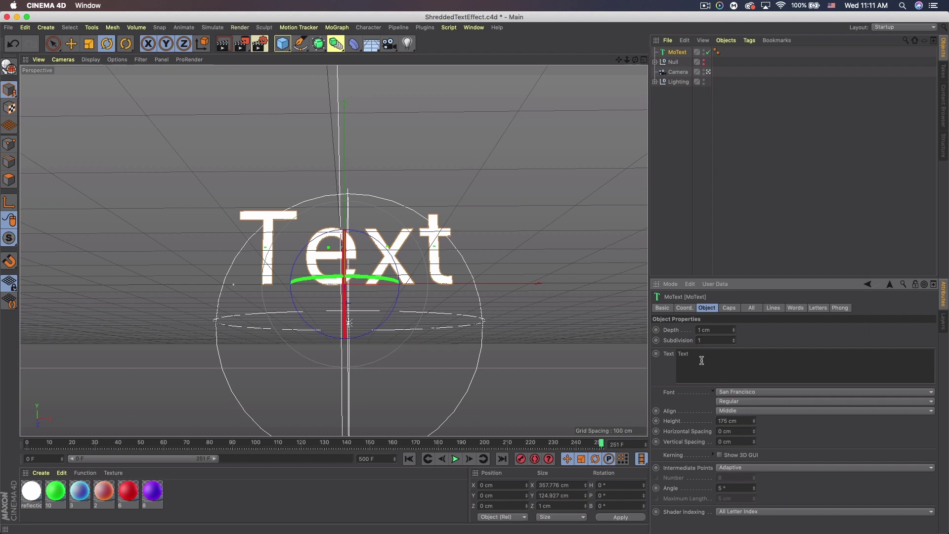
Step: Change the MoText wording to "Shred" and set its font to COUTURE
{"action": "double_click", "coordinate": [685, 354]}
{"action": "type", "text": "Shred"}
{"action": "left_click", "coordinate": [736, 392]}
{"action": "scroll", "coordinate": [788, 269], "scroll_direction": "up", "scroll_amount": 5}
{"action": "scroll", "coordinate": [788, 269], "scroll_direction": "up", "scroll_amount": 20}
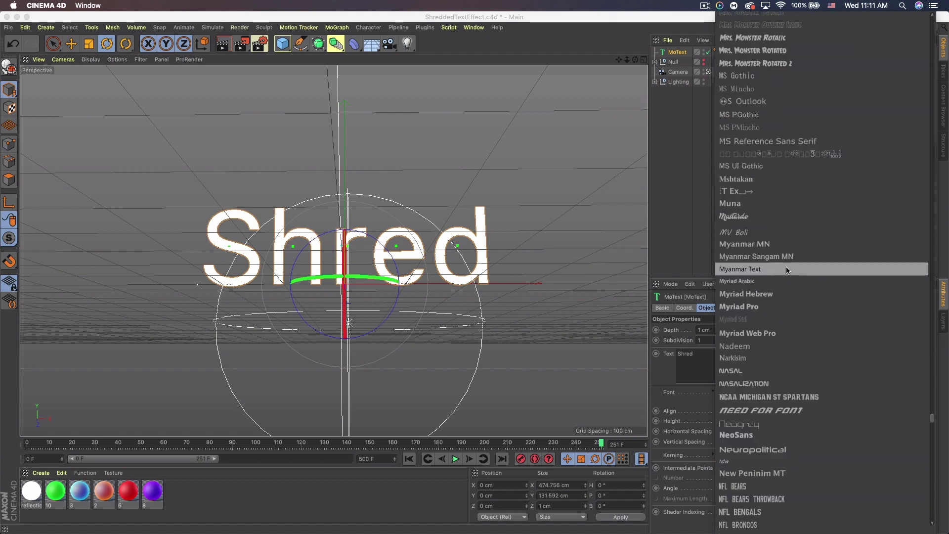
{"action": "scroll", "coordinate": [786, 273], "scroll_direction": "up", "scroll_amount": 20}
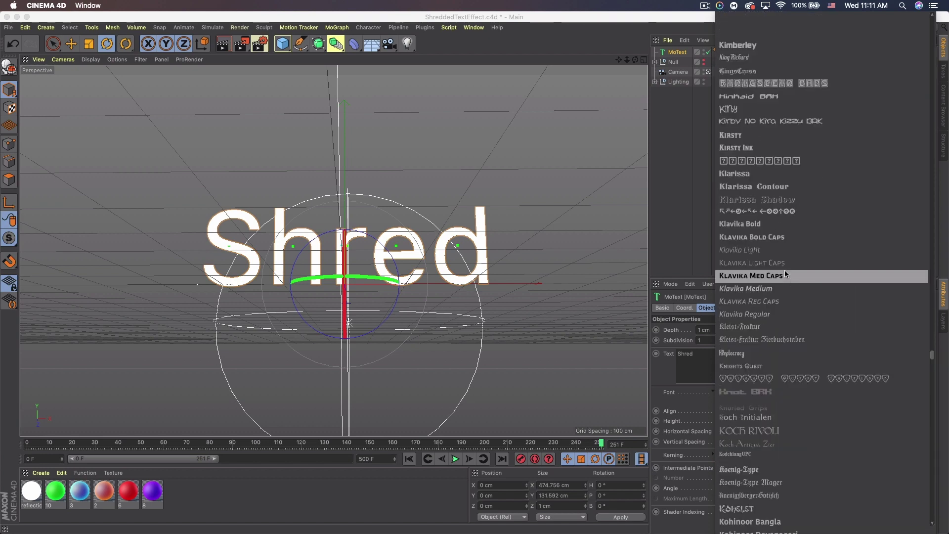
{"action": "scroll", "coordinate": [785, 275], "scroll_direction": "up", "scroll_amount": 20}
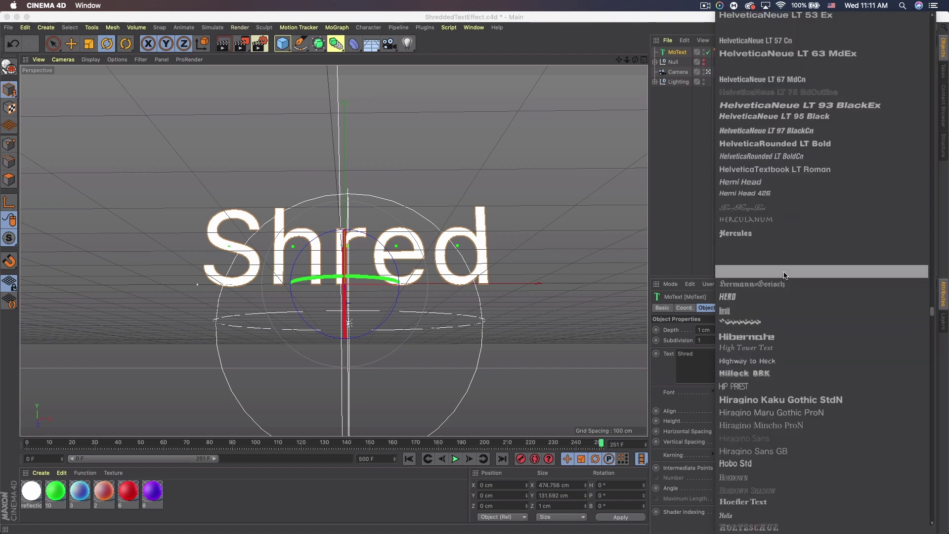
{"action": "scroll", "coordinate": [785, 277], "scroll_direction": "up", "scroll_amount": 20}
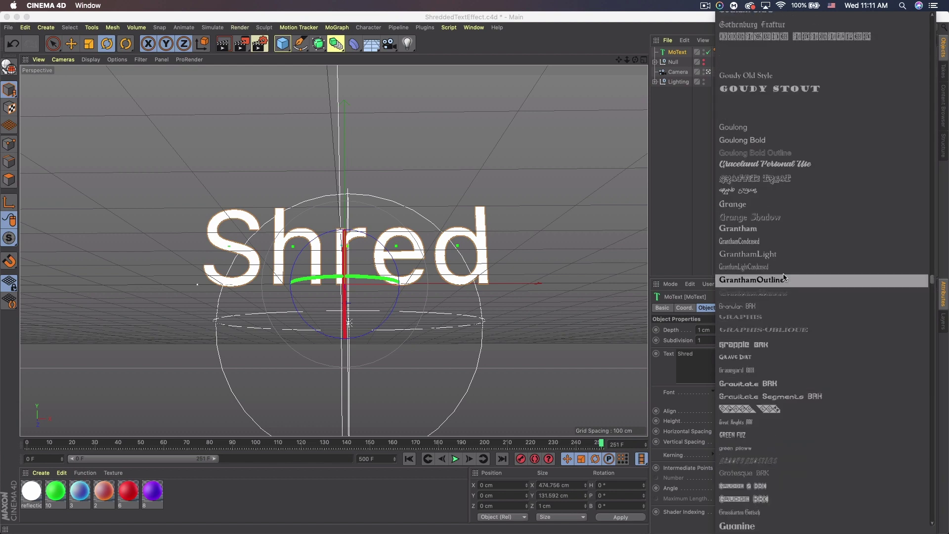
{"action": "scroll", "coordinate": [783, 280], "scroll_direction": "up", "scroll_amount": 20}
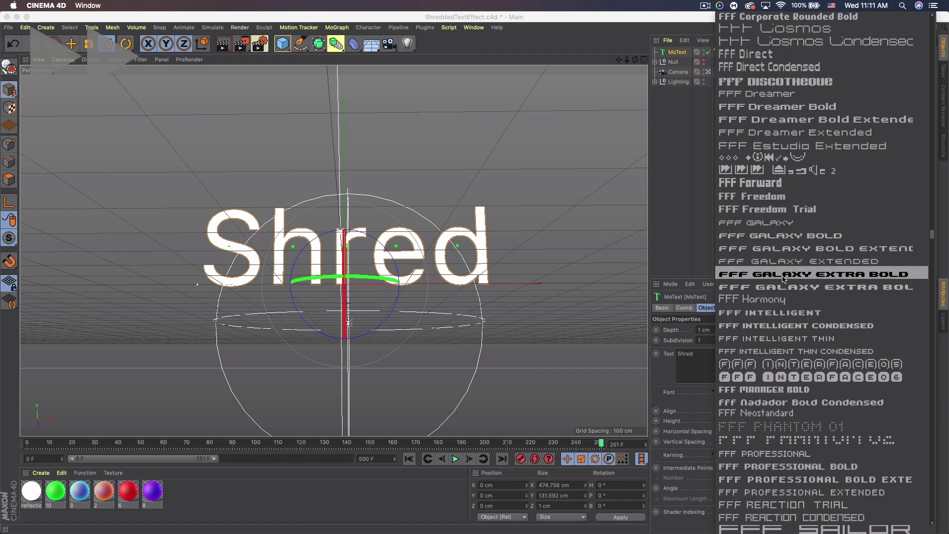
{"action": "scroll", "coordinate": [782, 278], "scroll_direction": "up", "scroll_amount": 20}
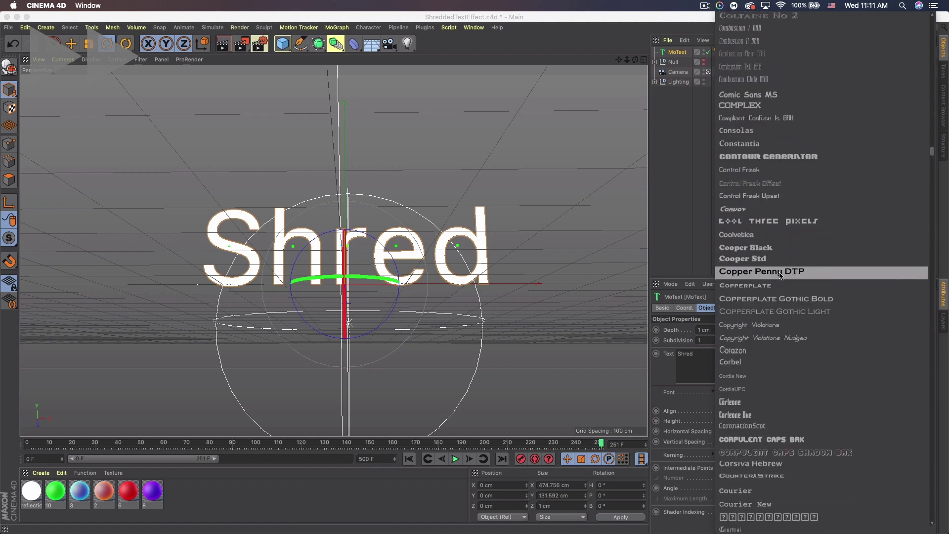
{"action": "scroll", "coordinate": [780, 275], "scroll_direction": "down", "scroll_amount": 5}
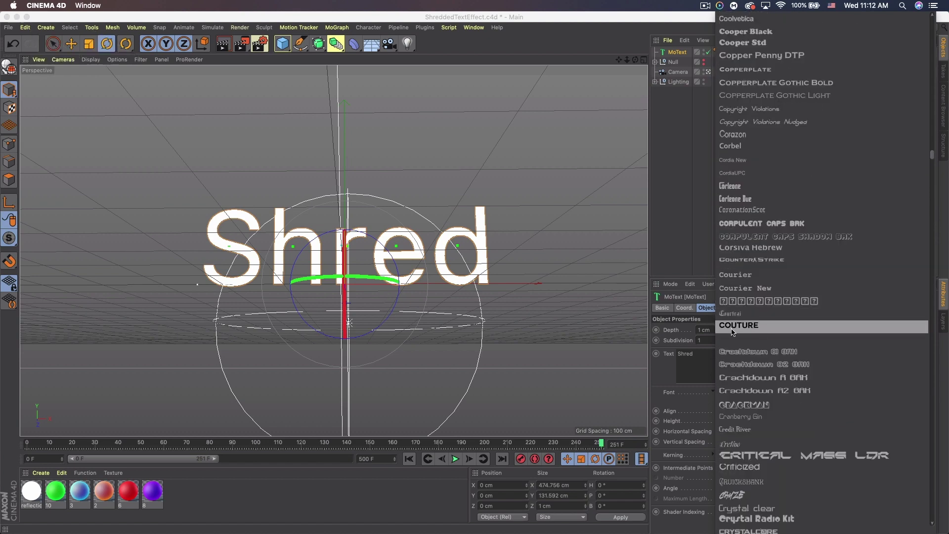
{"action": "left_click", "coordinate": [740, 330]}
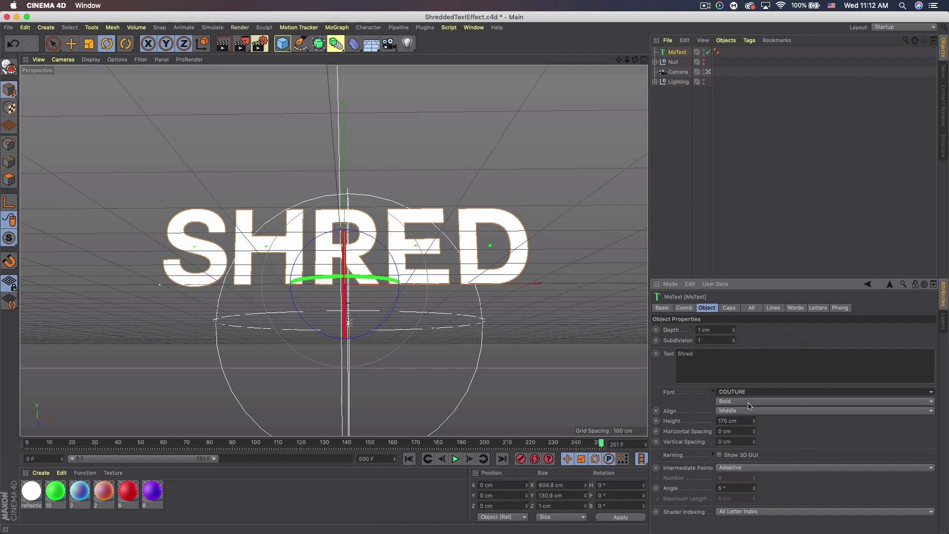
Step: Give the MoText fillet caps at start and end, each with a radius of 1 cm
{"action": "left_click", "coordinate": [731, 310]}
{"action": "left_click", "coordinate": [766, 329]}
{"action": "left_click", "coordinate": [773, 361]}
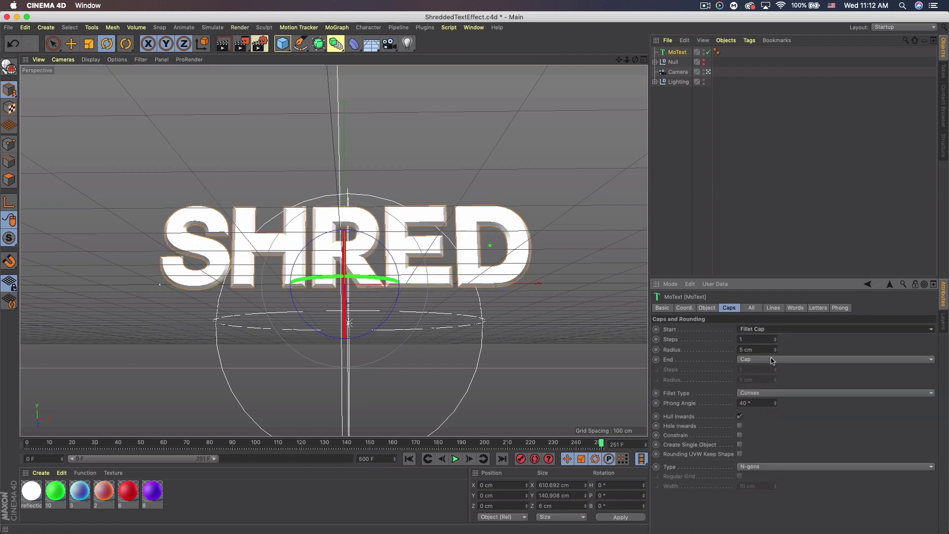
{"action": "left_click", "coordinate": [772, 360]}
{"action": "left_click", "coordinate": [758, 379]}
{"action": "type", "text": "1"}
{"action": "left_click", "coordinate": [759, 350]}
{"action": "type", "text": "1"}
{"action": "key", "text": "Return"}
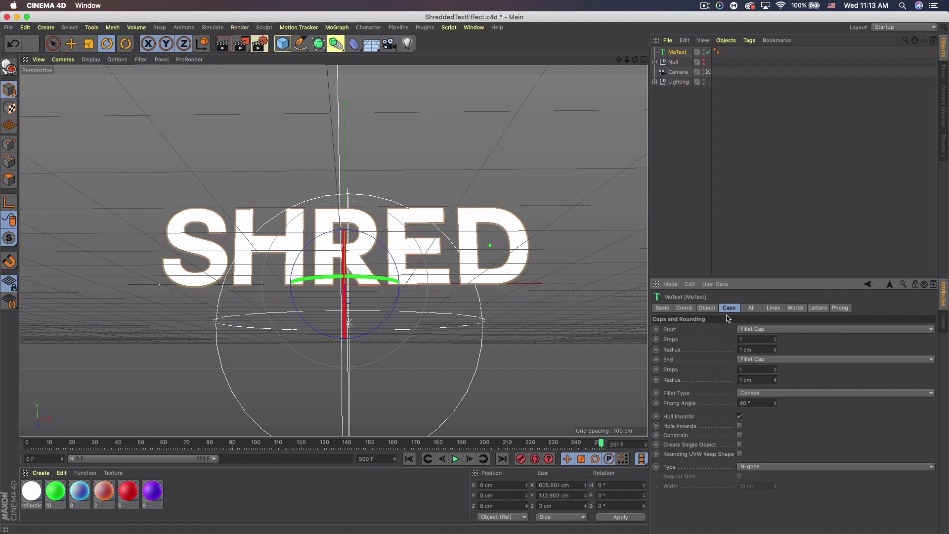
Step: Set the MoText's horizontal spacing to 5 cm
{"action": "left_click", "coordinate": [710, 311]}
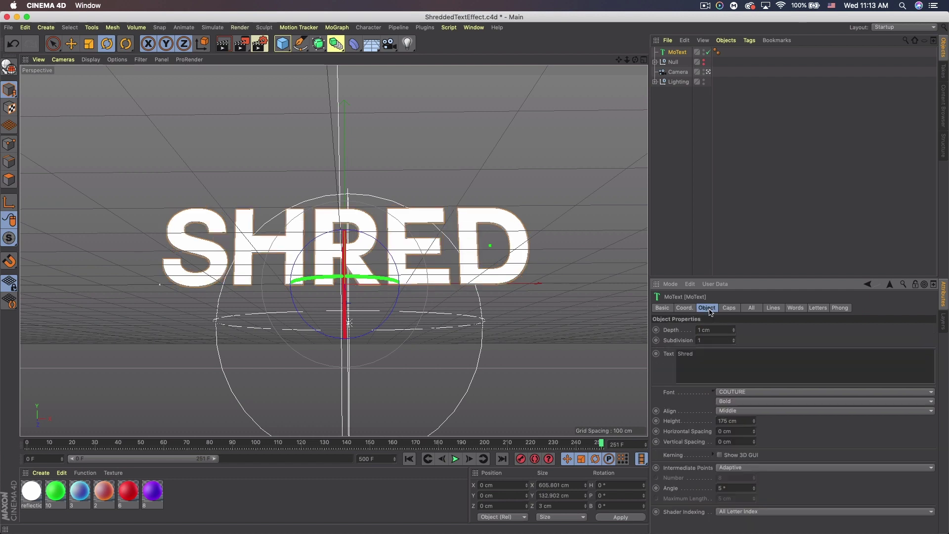
{"action": "left_click", "coordinate": [721, 433]}
{"action": "type", "text": "5"}
{"action": "key", "text": "Return"}
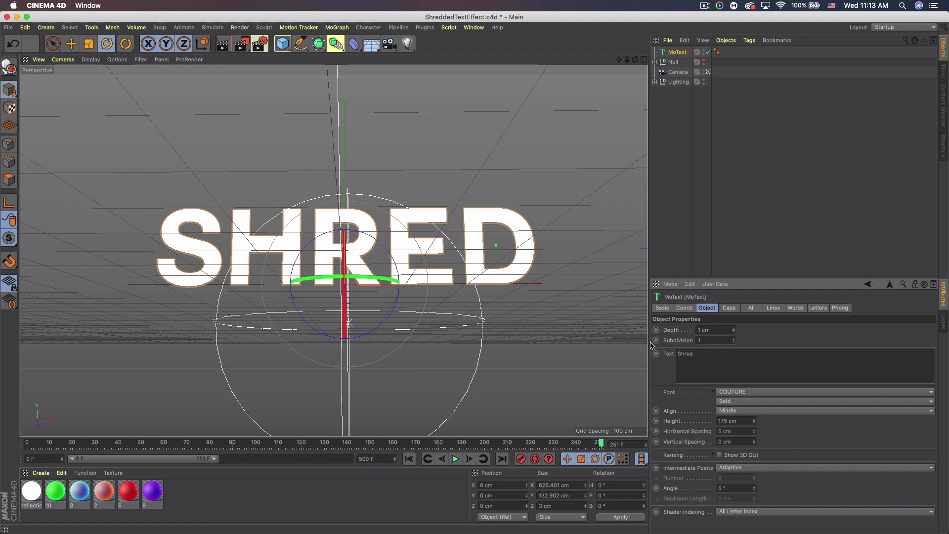
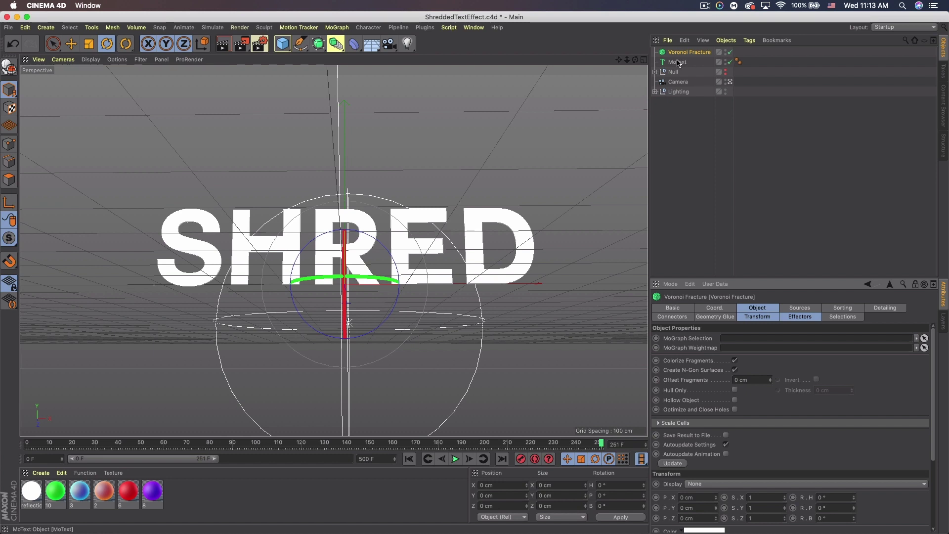
Step: Make the MoText a child of the Voronoi Fracture and show the fracture's object properties
{"action": "left_click_drag", "start_coordinate": [684, 63], "coordinate": [686, 56]}
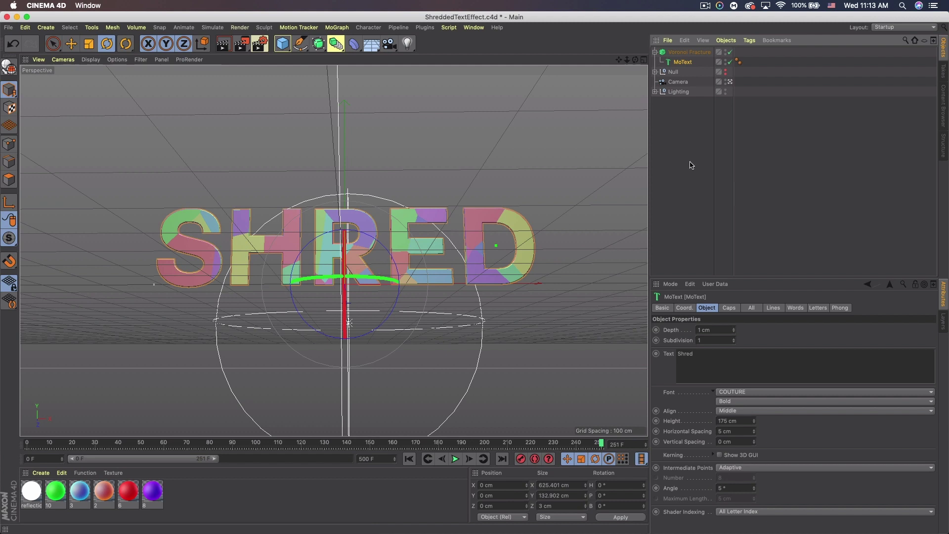
{"action": "left_click", "coordinate": [684, 52]}
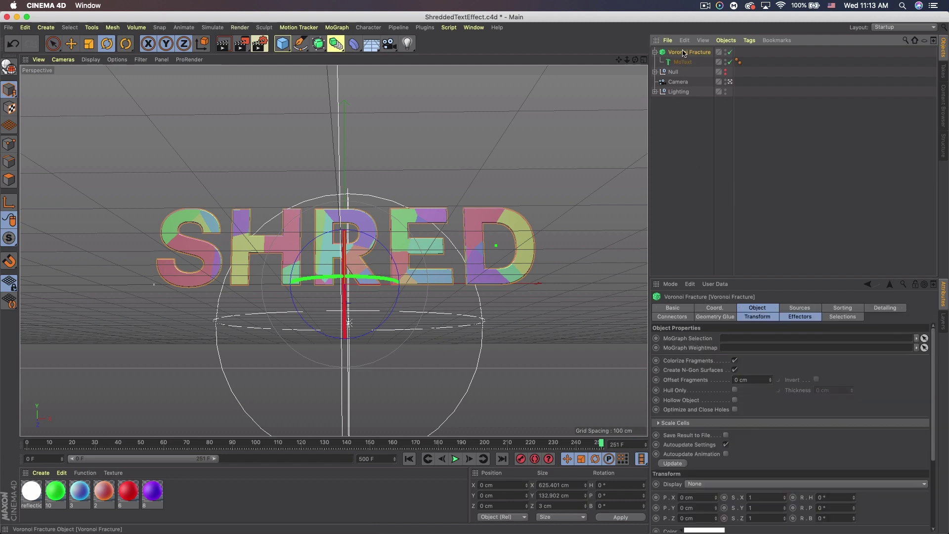
{"action": "left_click", "coordinate": [759, 307]}
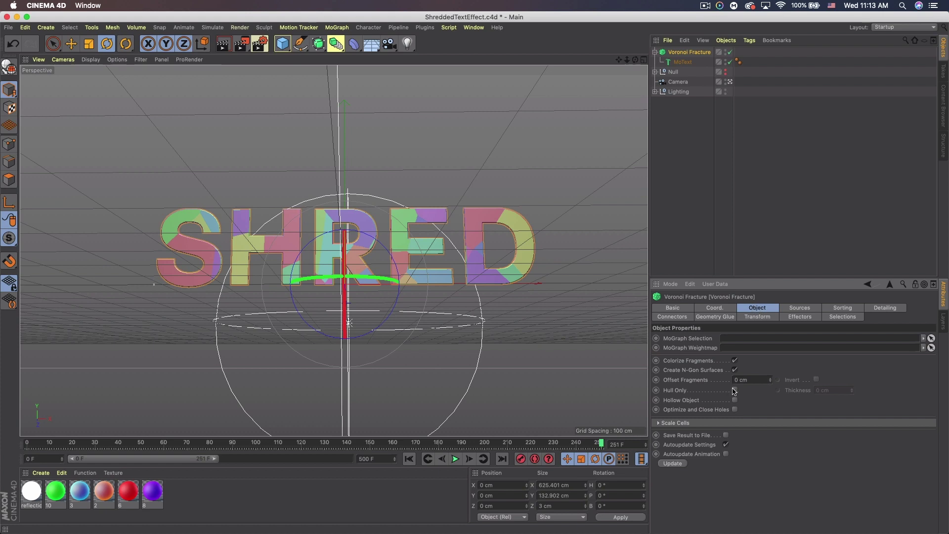
Step: Set the Voronoi Fracture's fragment offset to 0.1 cm and enable Hull Only
{"action": "left_click", "coordinate": [770, 378]}
{"action": "left_click", "coordinate": [772, 379]}
{"action": "left_click", "coordinate": [772, 379]}
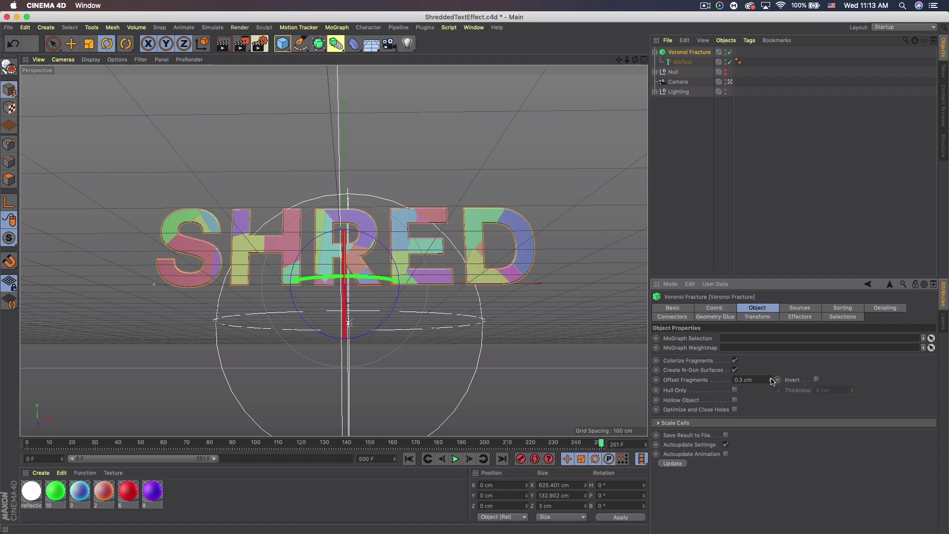
{"action": "left_click", "coordinate": [772, 379]}
{"action": "left_click", "coordinate": [772, 378]}
{"action": "left_click", "coordinate": [771, 378]}
{"action": "left_click", "coordinate": [772, 378]}
{"action": "left_click", "coordinate": [772, 379]}
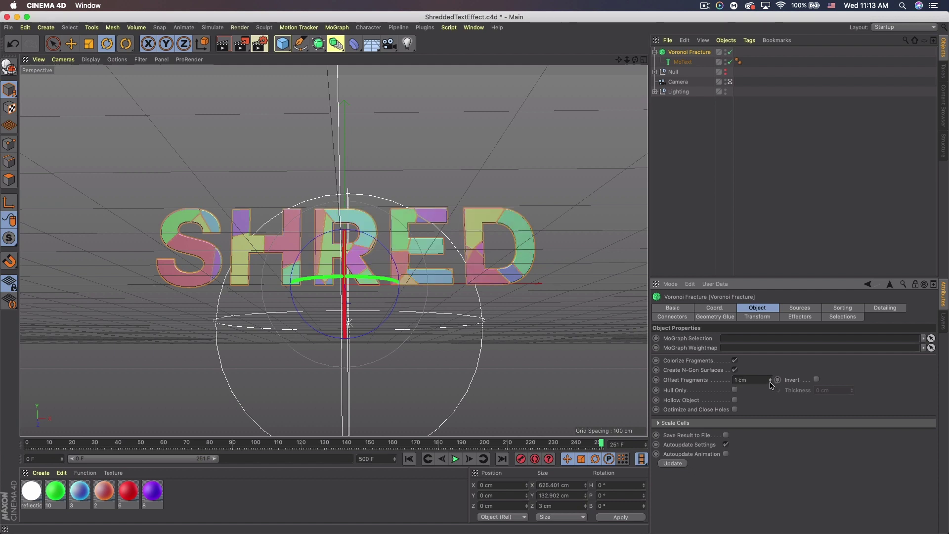
{"action": "left_click", "coordinate": [770, 382]}
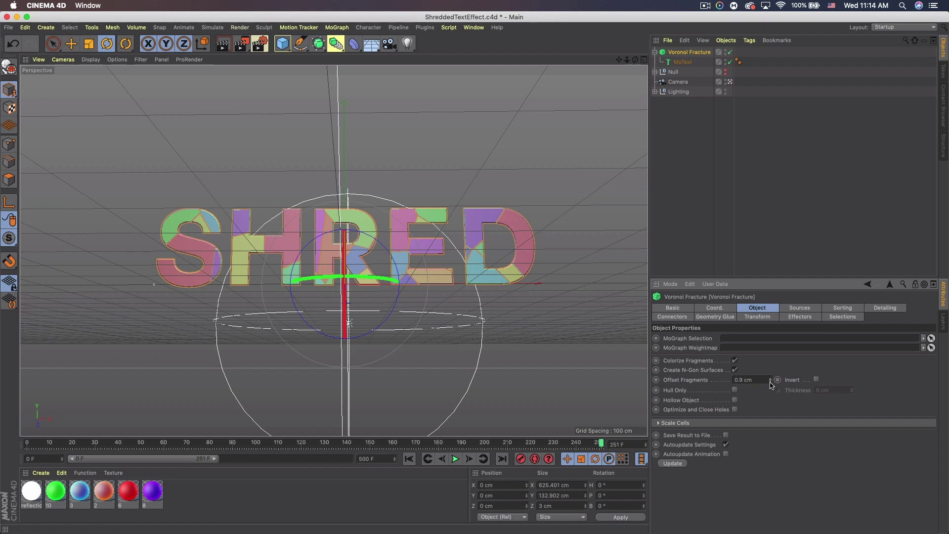
{"action": "left_click", "coordinate": [770, 382]}
{"action": "left_click", "coordinate": [770, 382]}
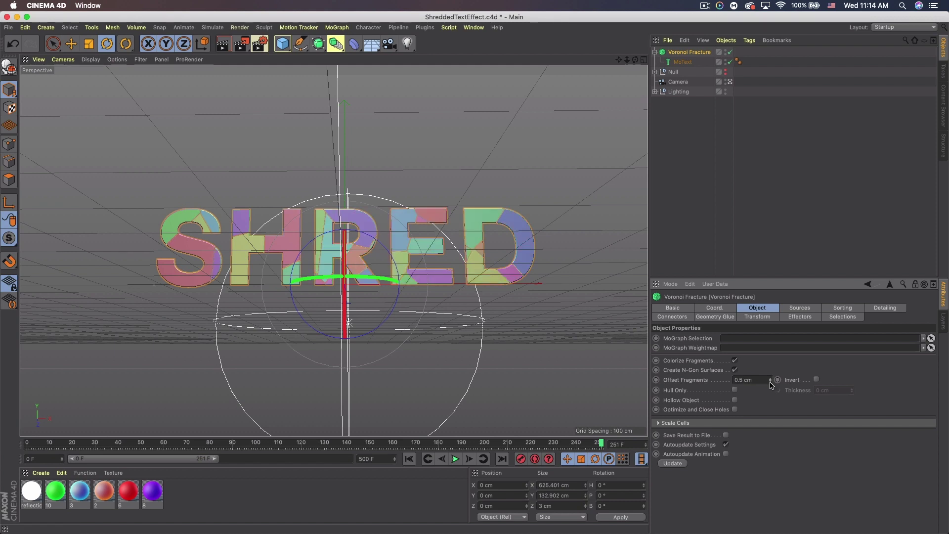
{"action": "left_click", "coordinate": [770, 382]}
{"action": "left_click", "coordinate": [770, 382]}
{"action": "left_click", "coordinate": [770, 382]}
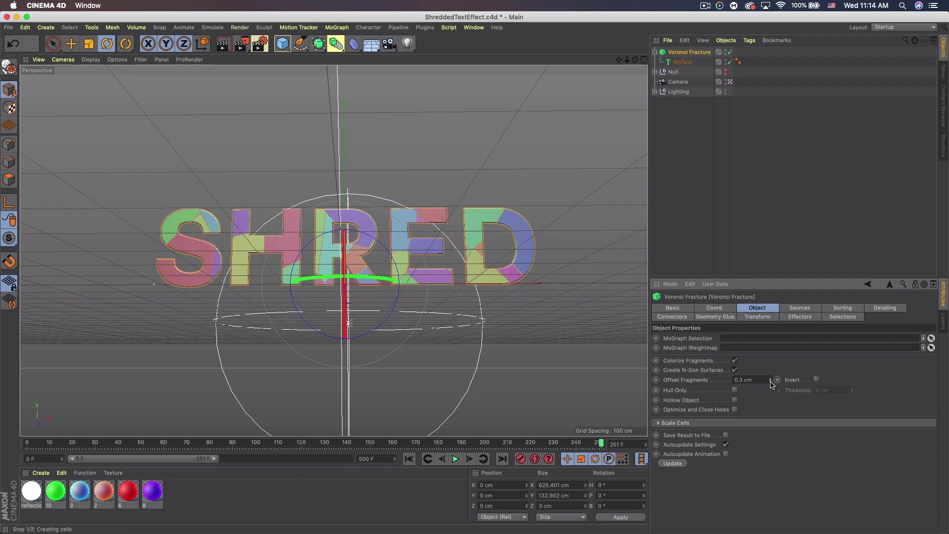
{"action": "left_click", "coordinate": [735, 390]}
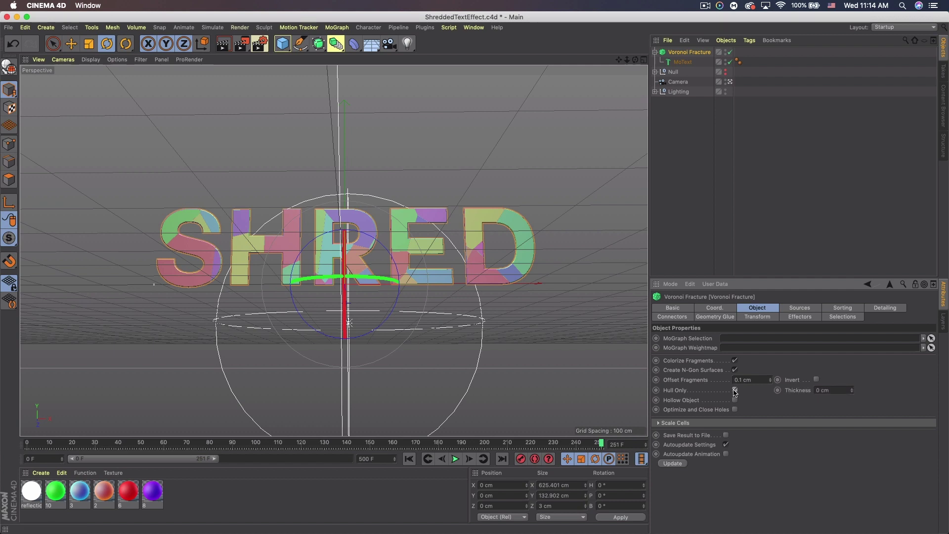
Step: Delete the Point Generator - Distribution source from the Voronoi Fracture's sources
{"action": "left_click", "coordinate": [795, 309]}
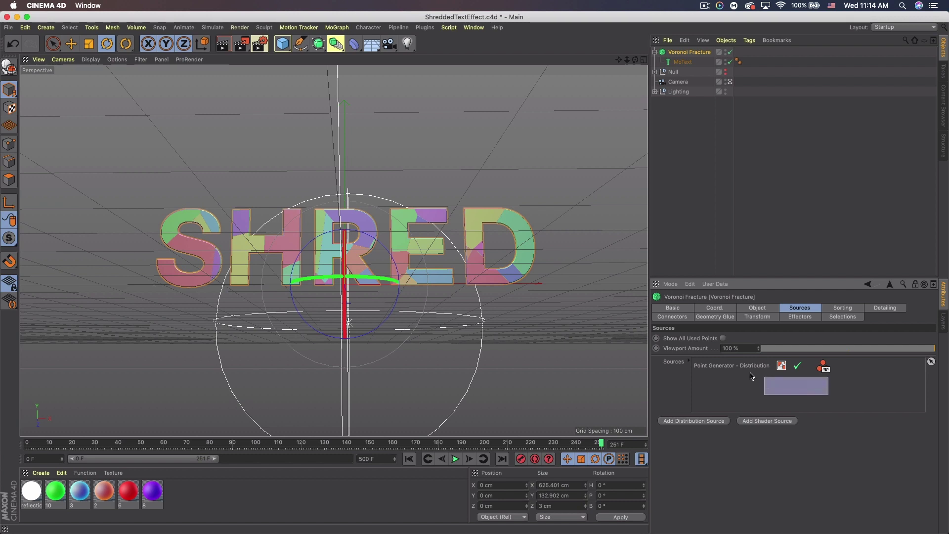
{"action": "left_click", "coordinate": [727, 365]}
{"action": "key", "text": "BackSpace"}
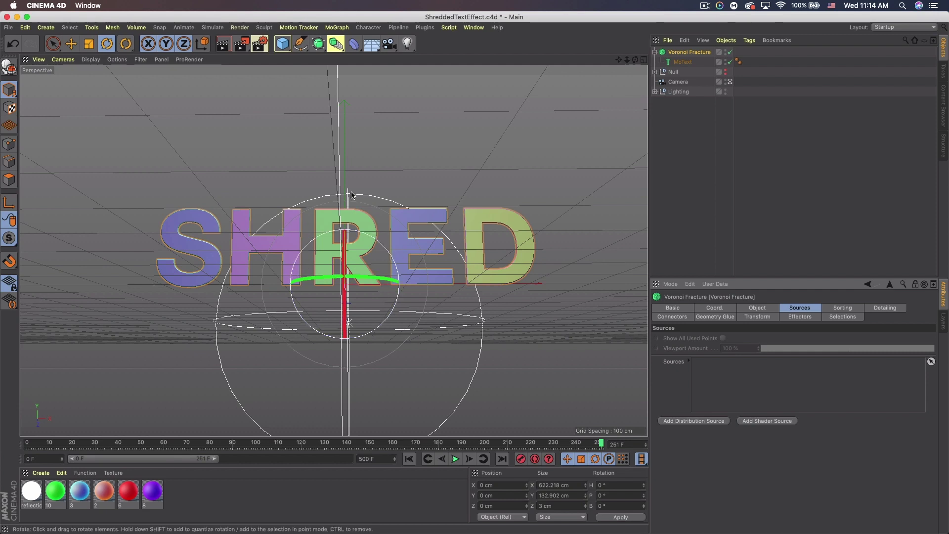
Step: Add a MoGraph Matrix object to the scene
{"action": "left_click", "coordinate": [337, 27]}
{"action": "left_click", "coordinate": [363, 149]}
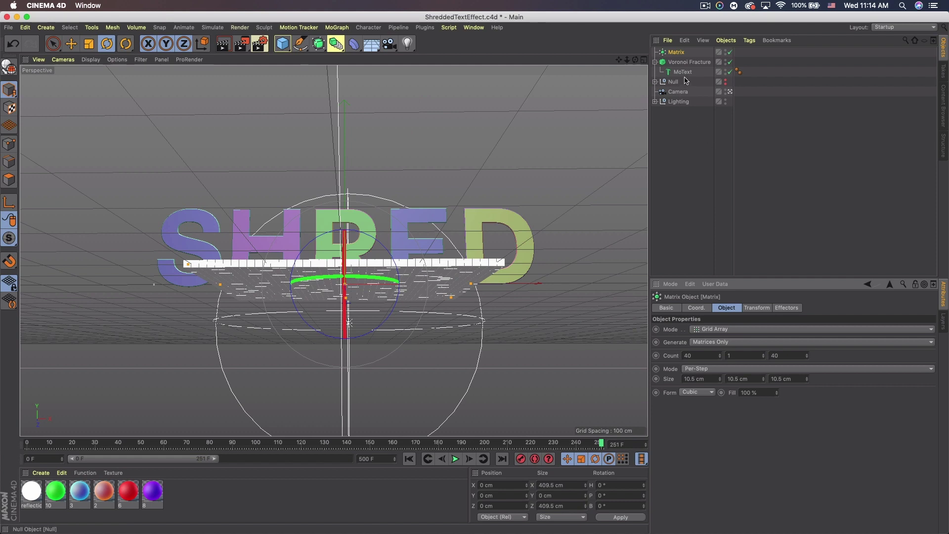
Step: Add the Matrix to the Voronoi Fracture's sources and switch the Matrix to Linear mode
{"action": "left_click", "coordinate": [687, 61]}
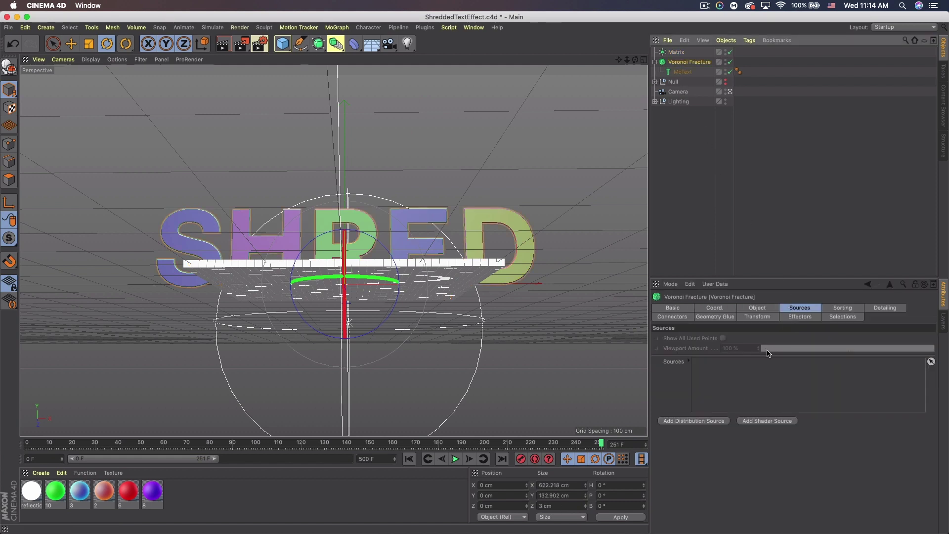
{"action": "left_click_drag", "start_coordinate": [675, 53], "coordinate": [749, 375]}
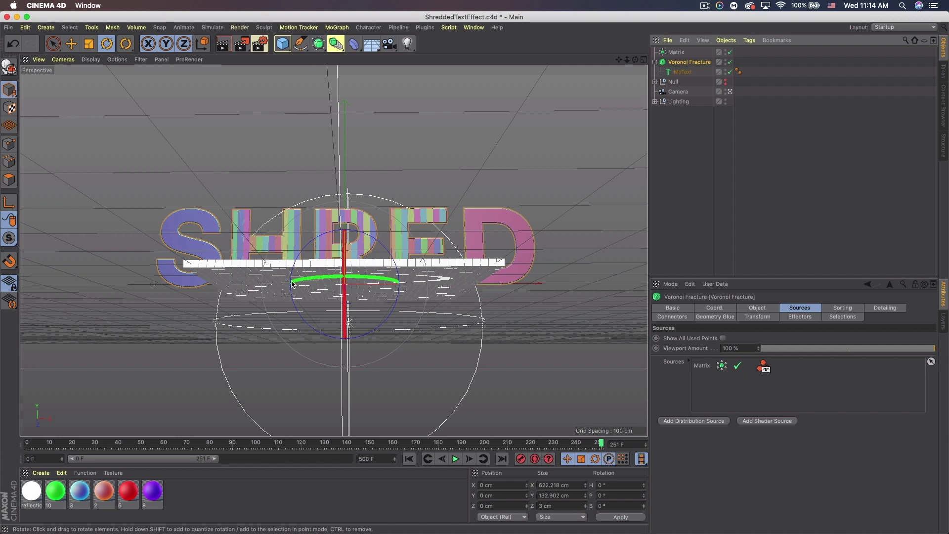
{"action": "left_click", "coordinate": [677, 52]}
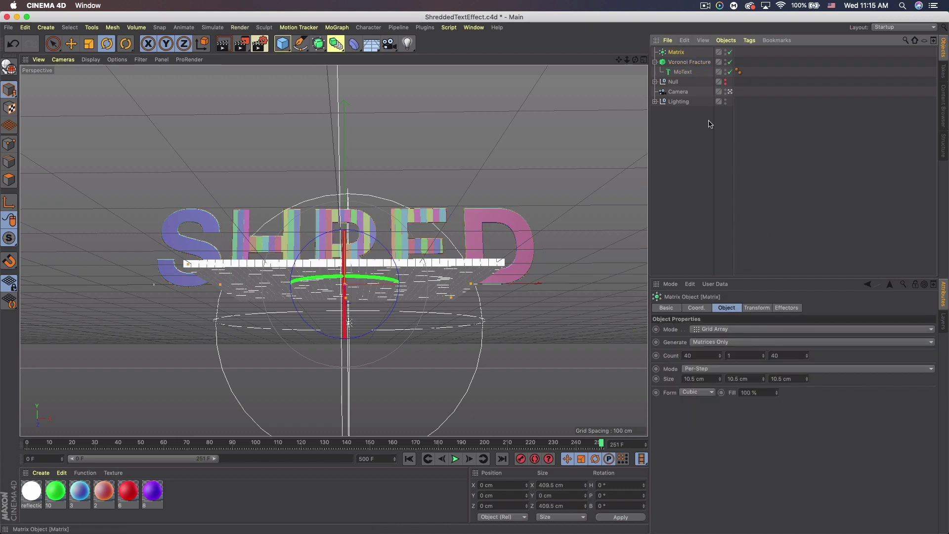
{"action": "left_click", "coordinate": [715, 330]}
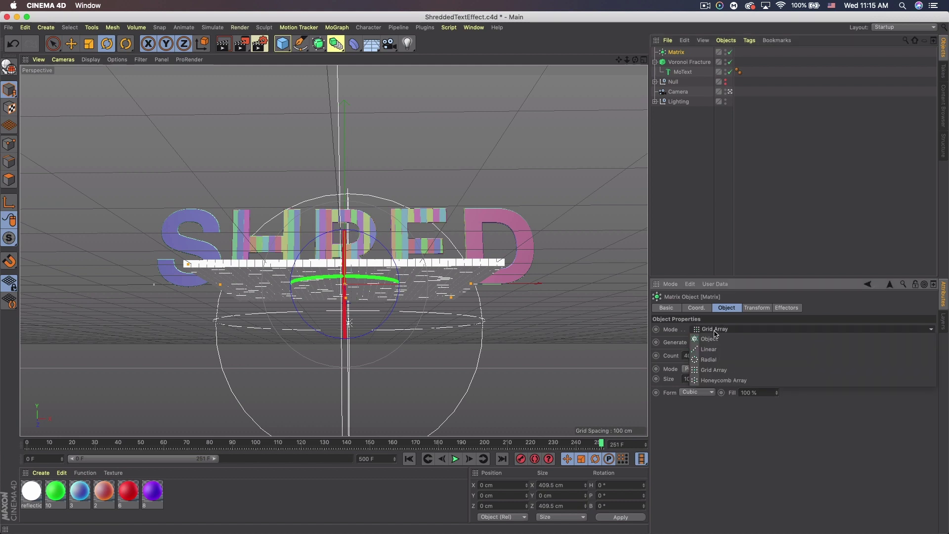
{"action": "left_click", "coordinate": [709, 349]}
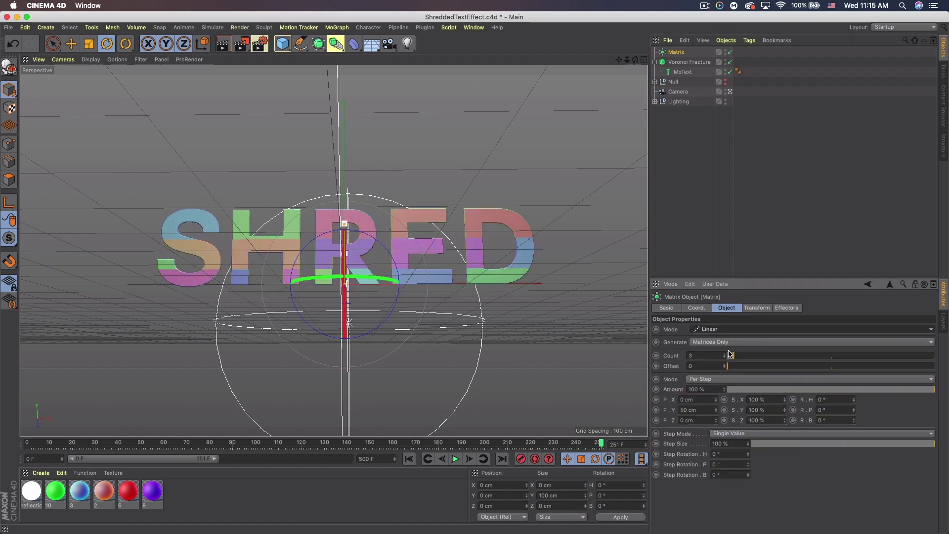
Step: Move the Matrix about 320 cm along X, beside the letter D, and set its spacing mode to End Point
{"action": "left_click", "coordinate": [72, 44]}
{"action": "left_click_drag", "start_coordinate": [430, 286], "coordinate": [629, 285]}
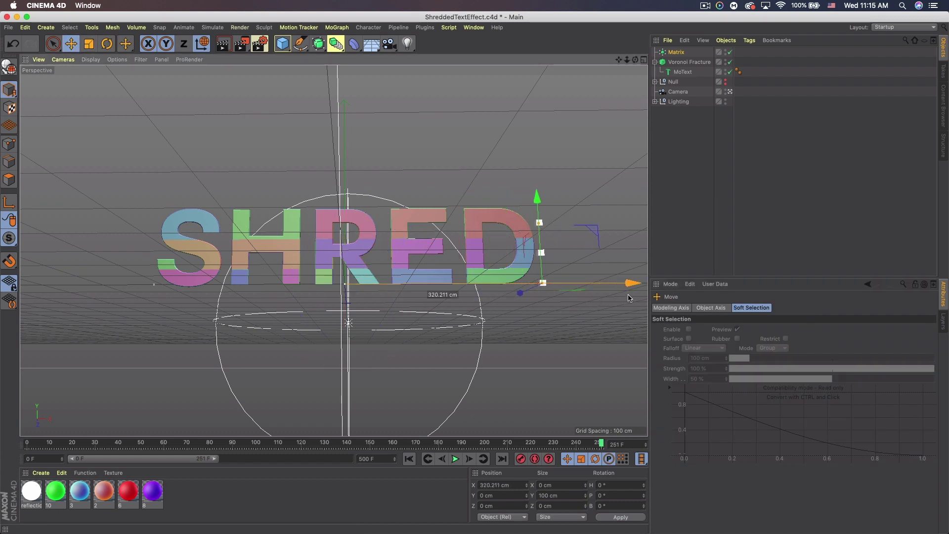
{"action": "left_click", "coordinate": [676, 52]}
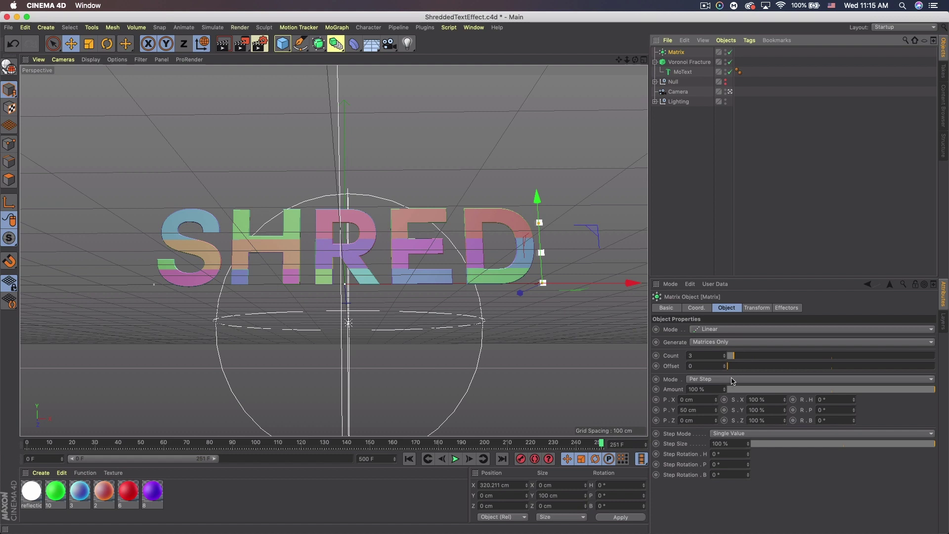
{"action": "left_click", "coordinate": [711, 379]}
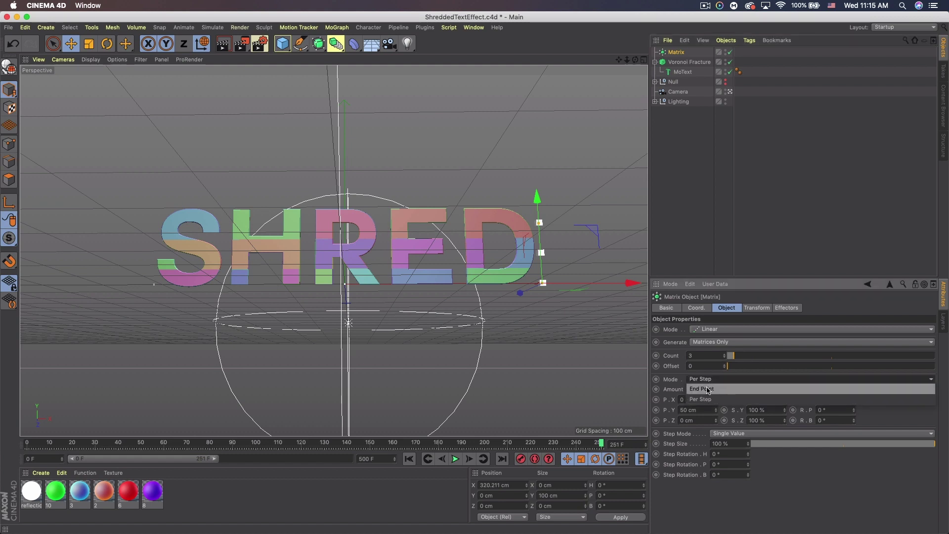
{"action": "left_click", "coordinate": [708, 392]}
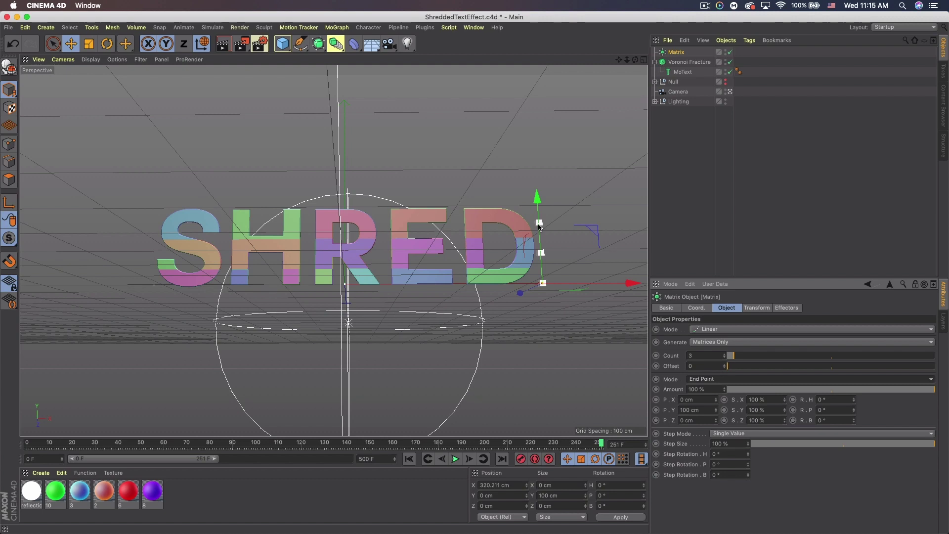
Step: Stretch the Matrix line past the top and bottom of the letters, about 209 cm tall, and raise its count to 28
{"action": "left_click_drag", "start_coordinate": [539, 227], "coordinate": [537, 190]}
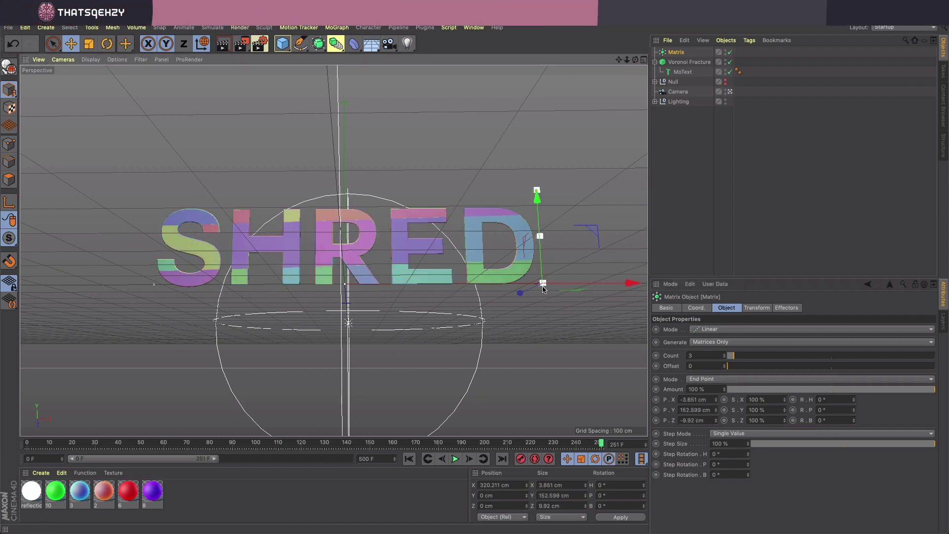
{"action": "left_click_drag", "start_coordinate": [543, 286], "coordinate": [543, 314]}
{"action": "left_click_drag", "start_coordinate": [537, 192], "coordinate": [538, 185]}
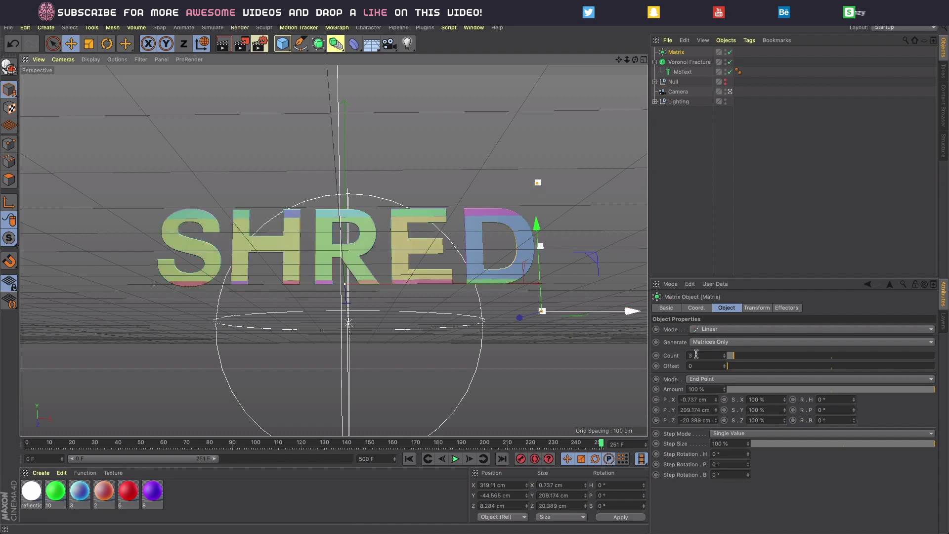
{"action": "left_click_drag", "start_coordinate": [740, 357], "coordinate": [787, 359]}
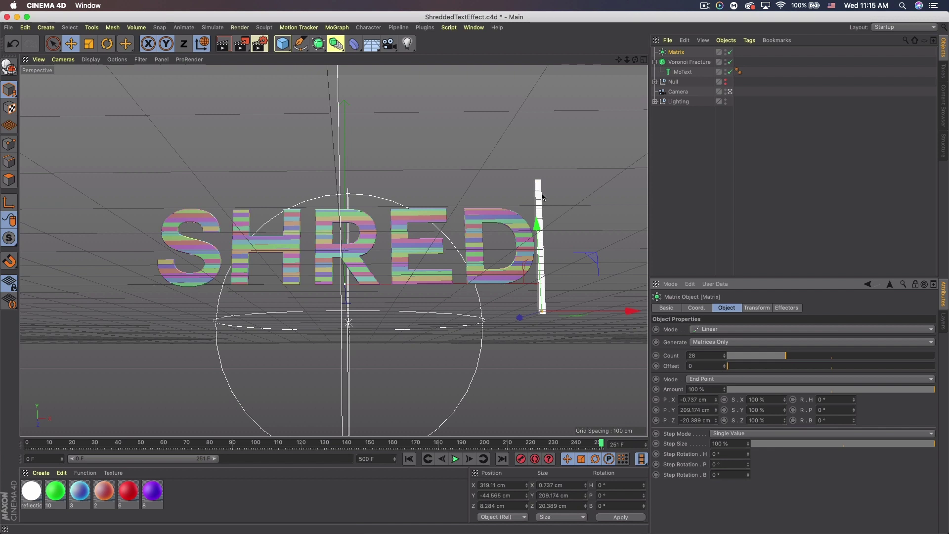
Step: Set the Matrix end point's P.Y to 350 cm and lower the Matrix to about -85 cm in Y
{"action": "left_click", "coordinate": [712, 410]}
{"action": "type", "text": "350"}
{"action": "key", "text": "Return"}
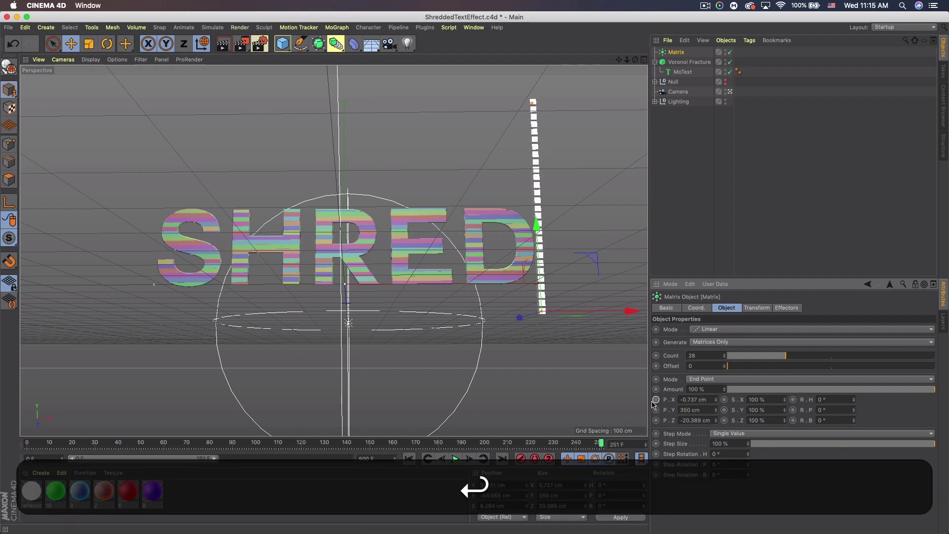
{"action": "left_click_drag", "start_coordinate": [540, 227], "coordinate": [541, 249]}
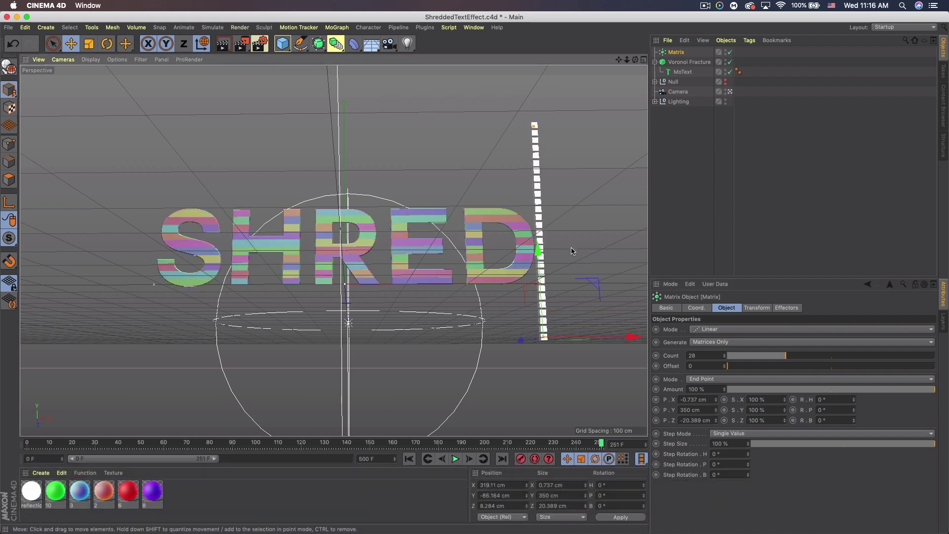
Step: Add a MoGraph Random effector to the MoText
{"action": "left_click", "coordinate": [685, 74]}
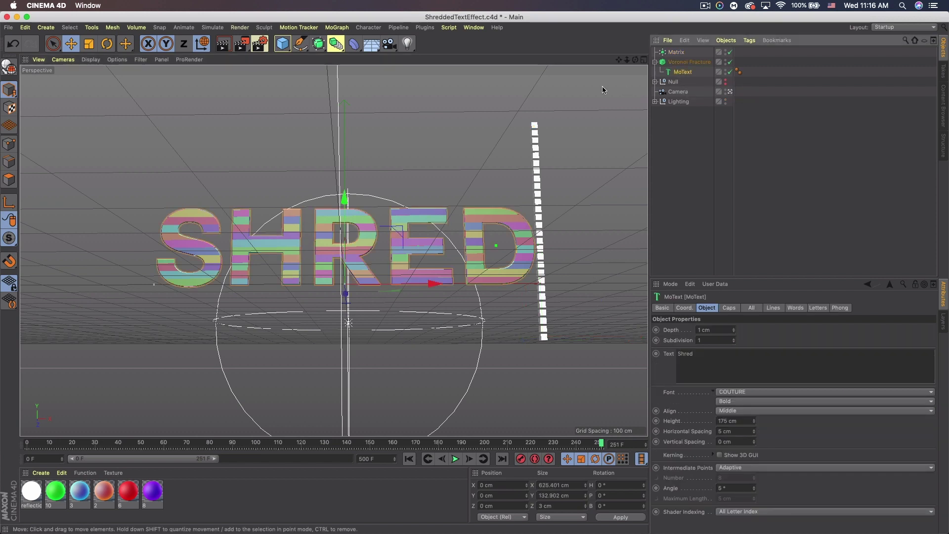
{"action": "left_click", "coordinate": [338, 28]}
{"action": "mouse_move", "coordinate": [376, 59]}
{"action": "left_click", "coordinate": [441, 126]}
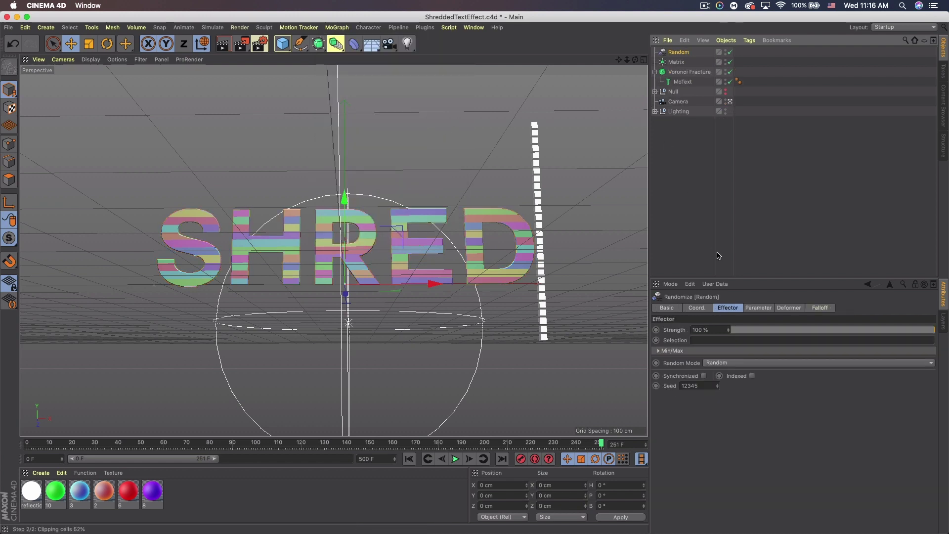
Step: Set the Random effector's position parameters to P.X 0 cm, P.Y 5 cm and P.Z 0 cm
{"action": "left_click", "coordinate": [752, 309]}
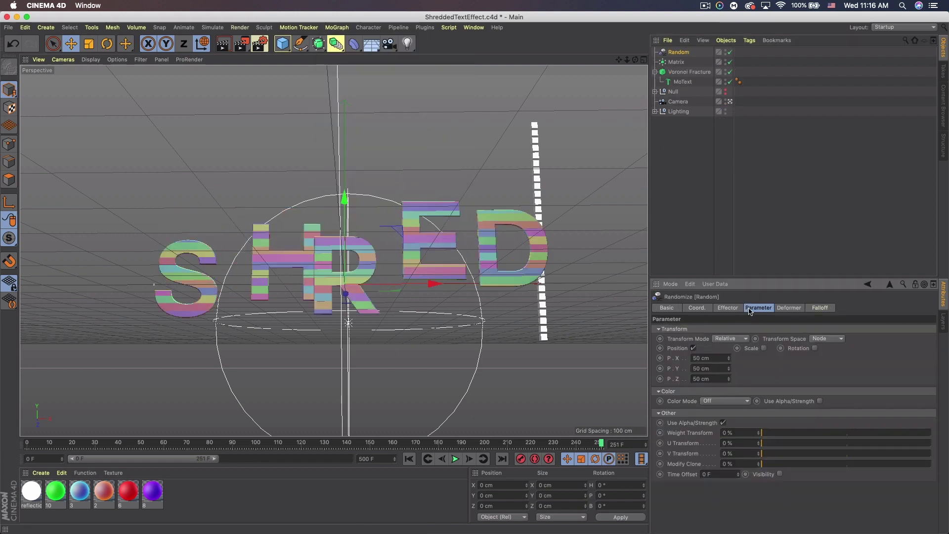
{"action": "left_click_drag", "start_coordinate": [699, 359], "coordinate": [671, 353]}
{"action": "type", "text": "0"}
{"action": "left_click", "coordinate": [716, 378]}
{"action": "type", "text": "0"}
{"action": "left_click_drag", "start_coordinate": [708, 368], "coordinate": [671, 371]}
{"action": "type", "text": "5"}
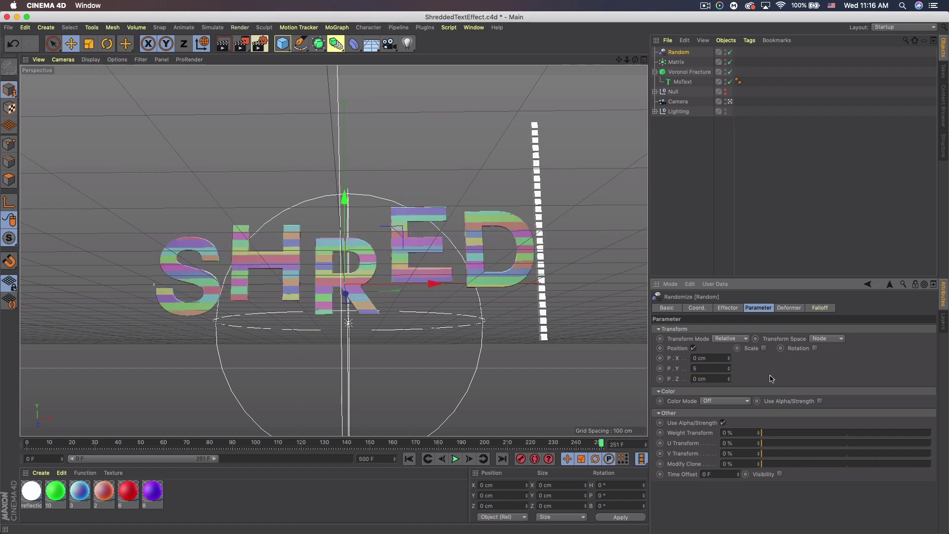
{"action": "left_click", "coordinate": [781, 376]}
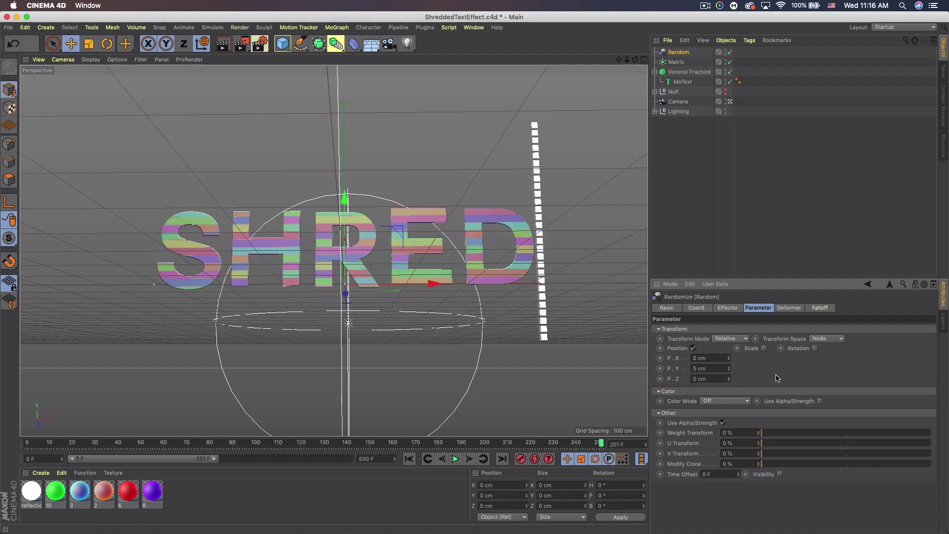
Step: Enable rotation on the Random effector with R.H -11°, R.P -12° and R.B 5°
{"action": "left_click", "coordinate": [814, 348]}
{"action": "left_click_drag", "start_coordinate": [851, 362], "coordinate": [851, 364]}
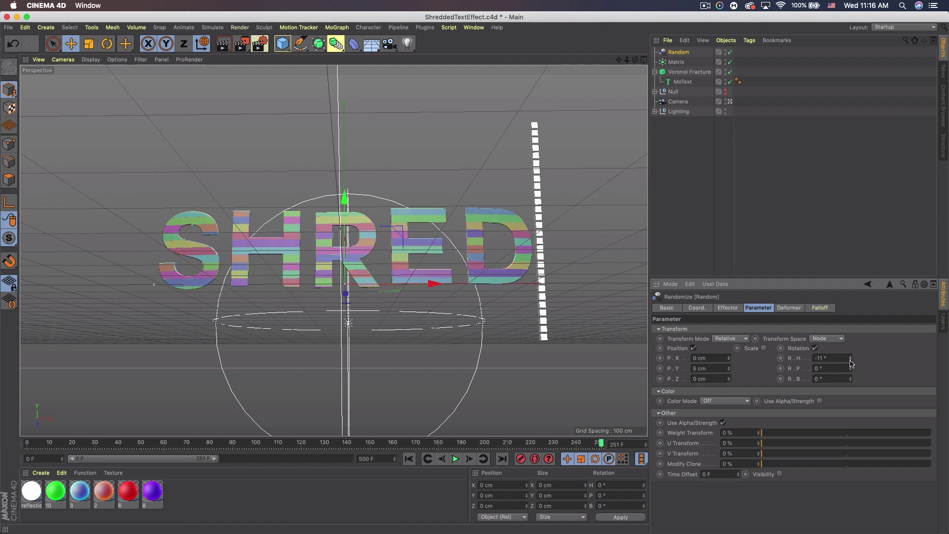
{"action": "left_click_drag", "start_coordinate": [850, 375], "coordinate": [850, 374]}
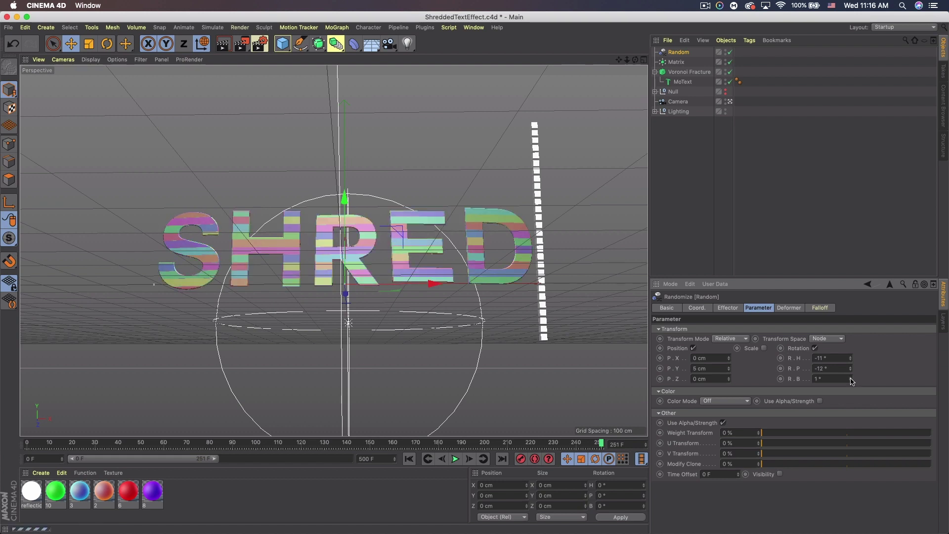
{"action": "left_click_drag", "start_coordinate": [851, 381], "coordinate": [851, 381]}
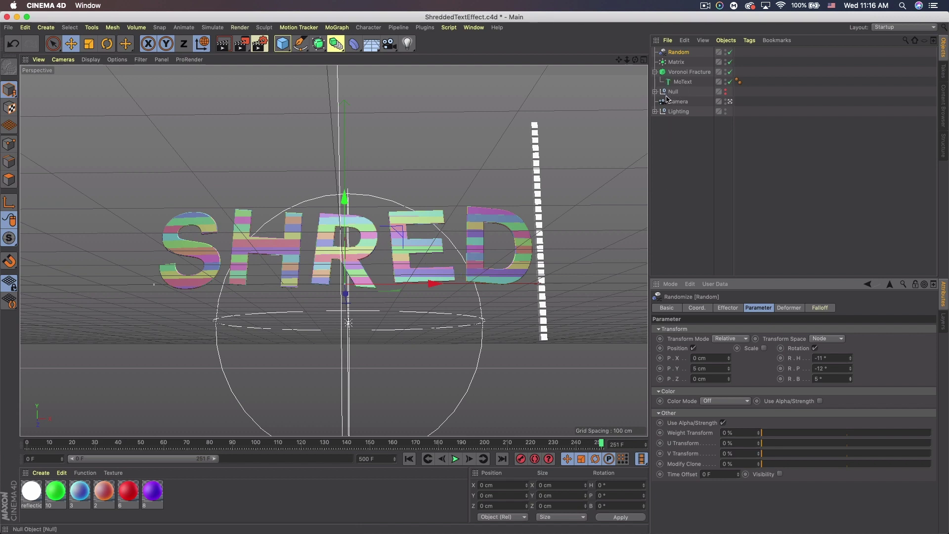
Step: Add a second MoGraph Random effector that acts on the Voronoi Fracture
{"action": "left_click", "coordinate": [686, 74]}
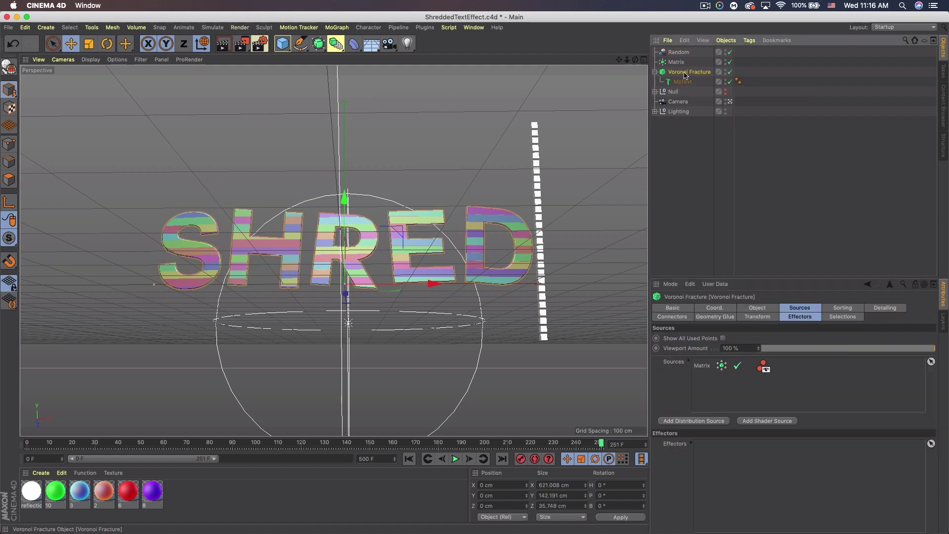
{"action": "left_click", "coordinate": [336, 27]}
{"action": "mouse_move", "coordinate": [370, 44]}
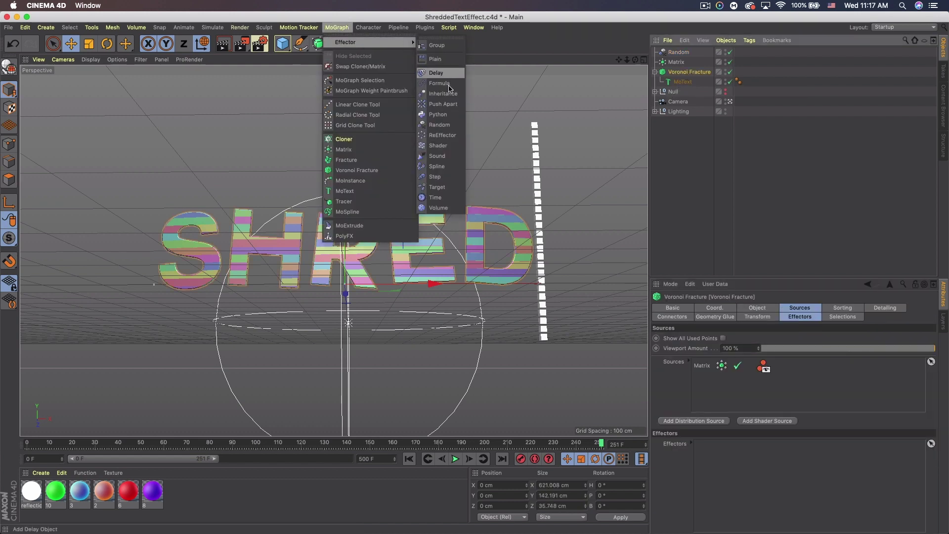
{"action": "left_click", "coordinate": [448, 124]}
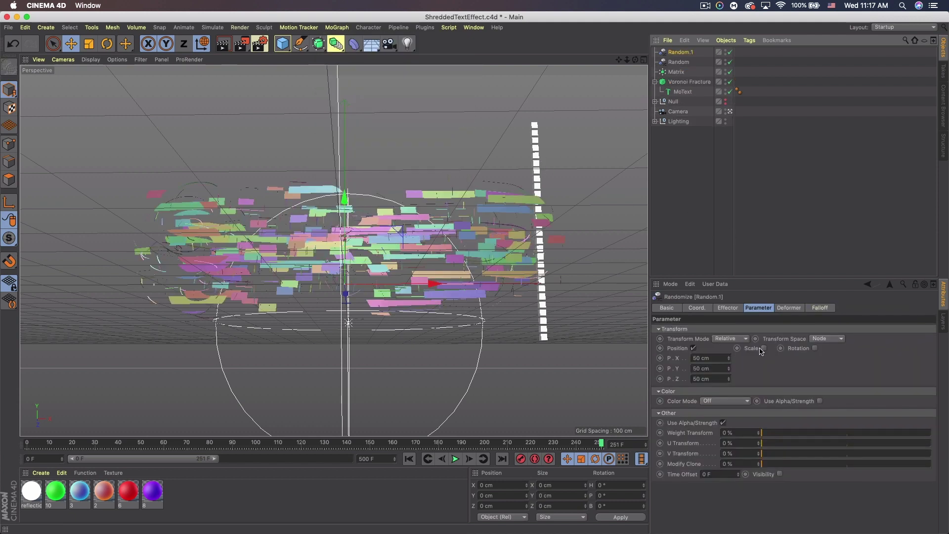
Step: Enable scale and rotation on the second Random effector and set its P.X, P.Y and P.Z to 5 cm
{"action": "left_click", "coordinate": [764, 349]}
{"action": "left_click", "coordinate": [866, 348]}
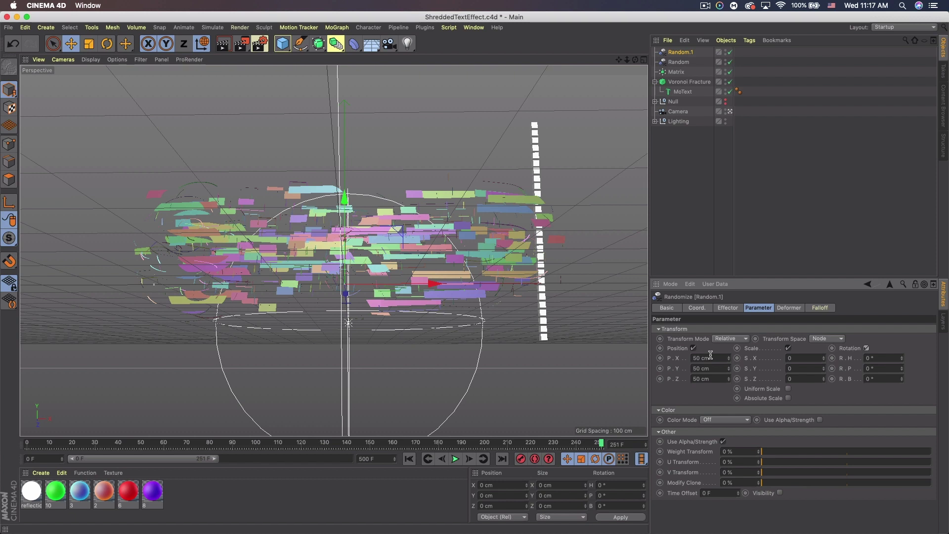
{"action": "left_click_drag", "start_coordinate": [712, 358], "coordinate": [669, 356]}
{"action": "type", "text": "5"}
{"action": "key", "text": "Tab"}
{"action": "type", "text": "5"}
{"action": "key", "text": "Tab"}
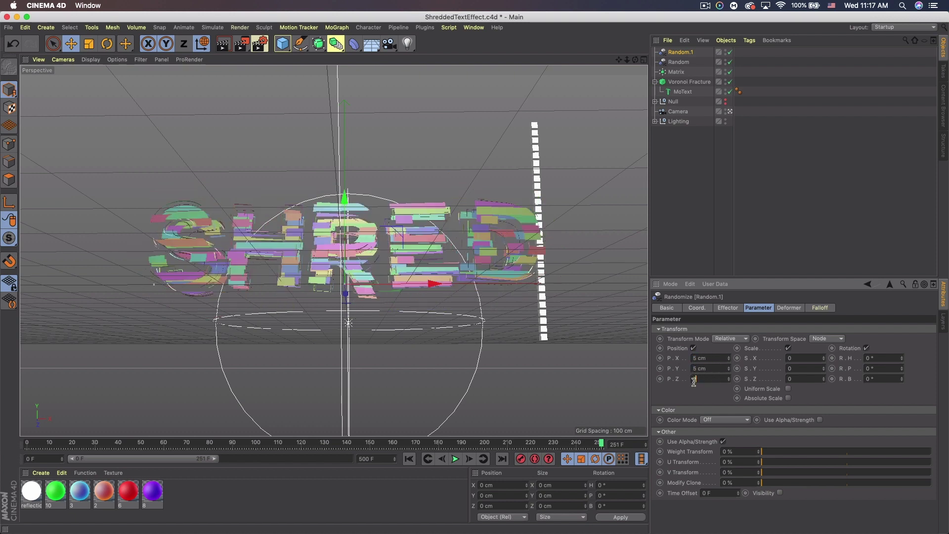
{"action": "type", "text": "5"}
{"action": "key", "text": "Return"}
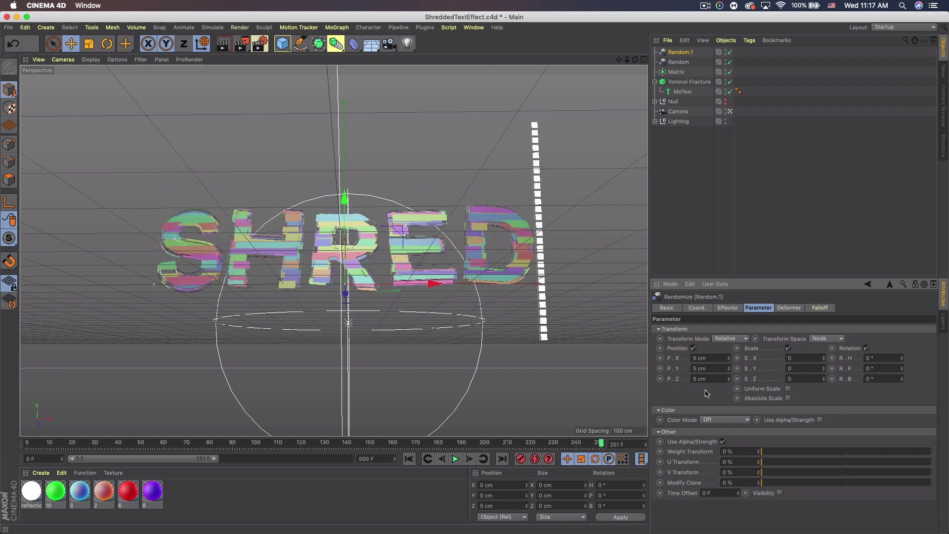
Step: Reduce the second Random effector's position values to P.X 3 cm, P.Y 3 cm and P.Z 2 cm
{"action": "left_click", "coordinate": [729, 360]}
{"action": "left_click", "coordinate": [729, 360]}
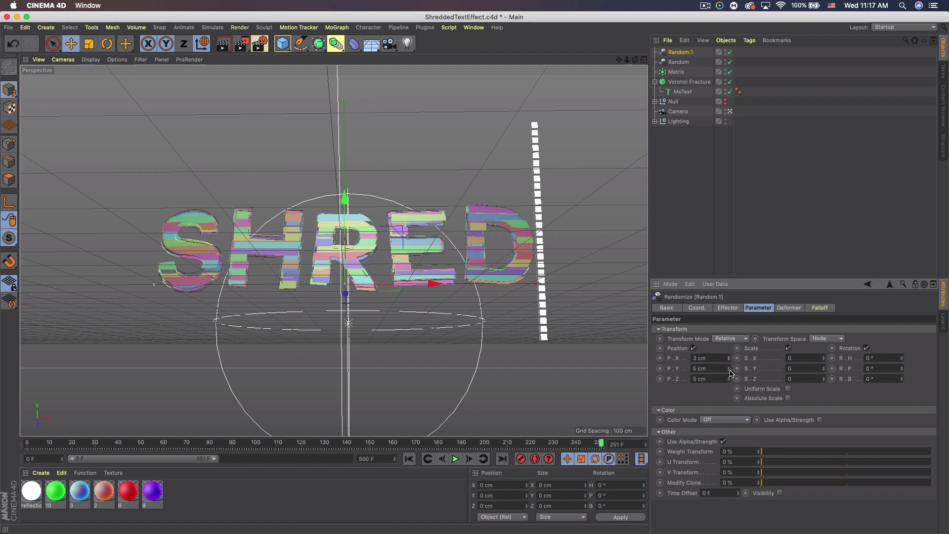
{"action": "left_click", "coordinate": [729, 371]}
{"action": "left_click", "coordinate": [729, 371]}
{"action": "left_click", "coordinate": [730, 382]}
{"action": "left_click", "coordinate": [730, 382]}
{"action": "left_click", "coordinate": [730, 382]}
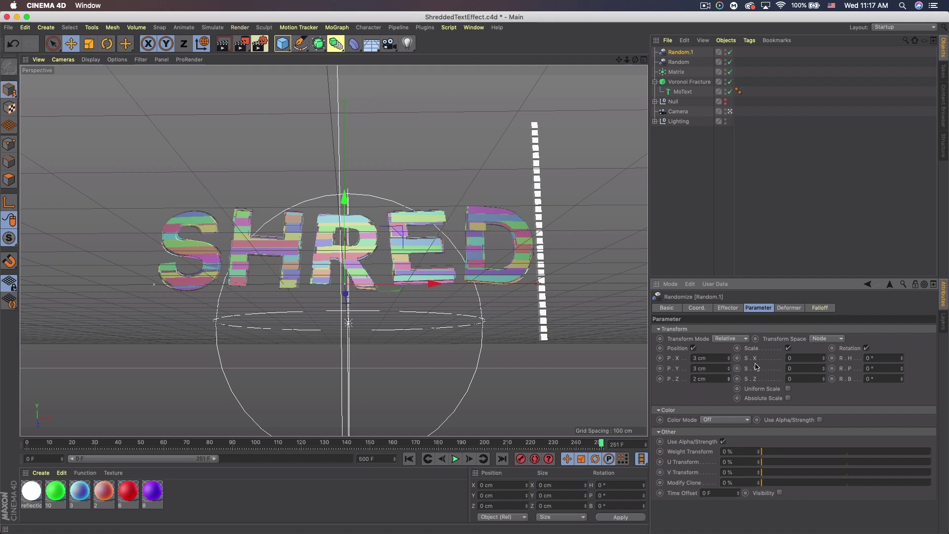
Step: Set the second Random effector's scale to -0.03, -0.02, -0.03 and its rotation to R.H -5°, R.P -5°, R.B -3°
{"action": "left_click", "coordinate": [824, 360]}
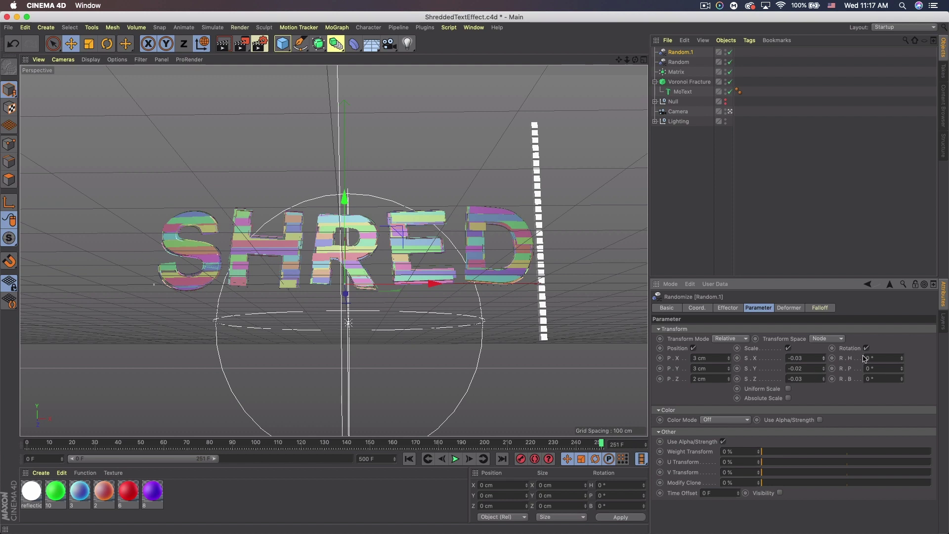
{"action": "left_click", "coordinate": [902, 362]}
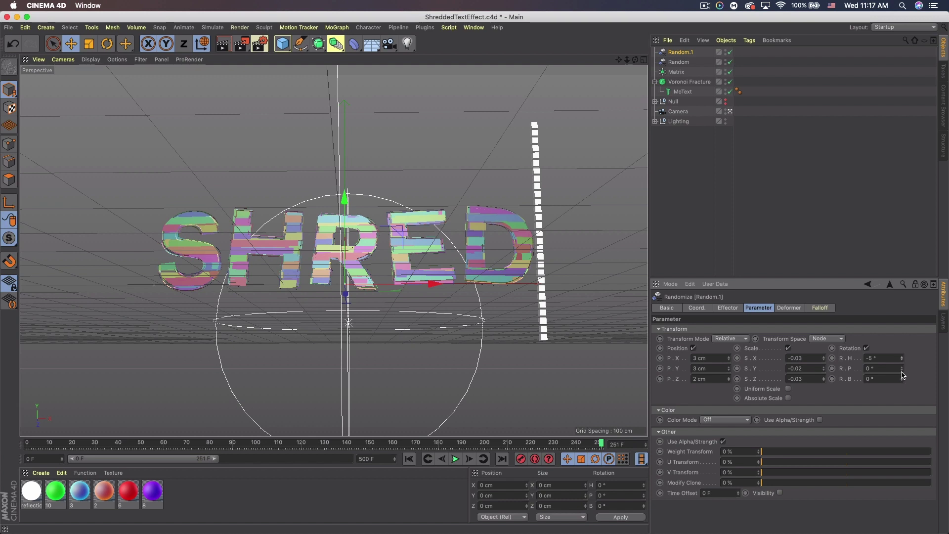
{"action": "mouse_move", "coordinate": [902, 375]}
{"action": "left_mouse_down"}
{"action": "mouse_move", "coordinate": [908, 390]}
{"action": "mouse_move", "coordinate": [904, 381]}
{"action": "left_mouse_up"}
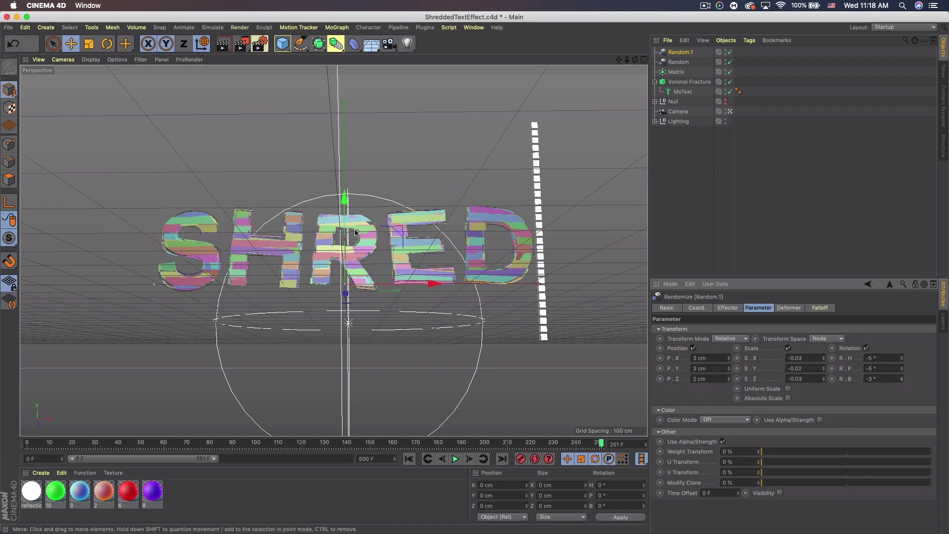
Step: Render a preview of the shredded text in the viewport, then deselect all objects
{"action": "key", "text": "super+r"}
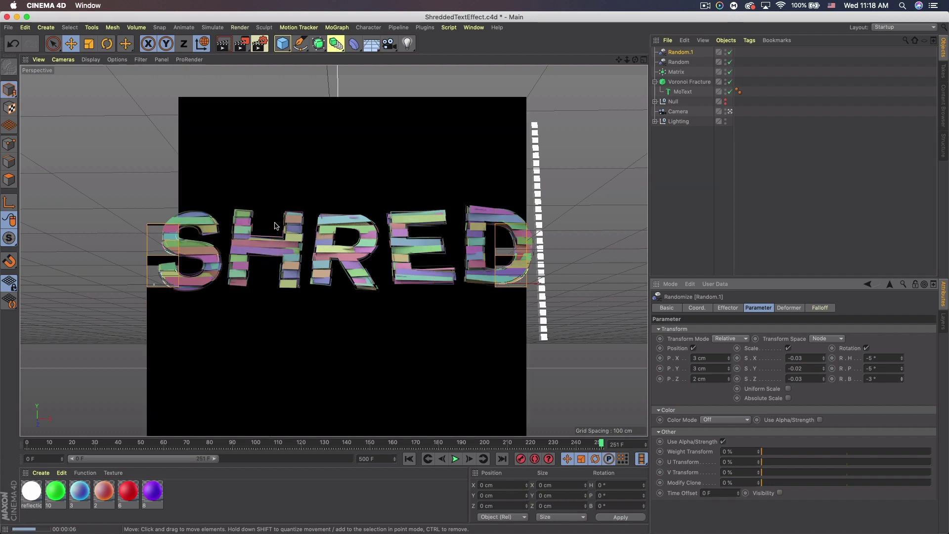
{"action": "left_click", "coordinate": [669, 195]}
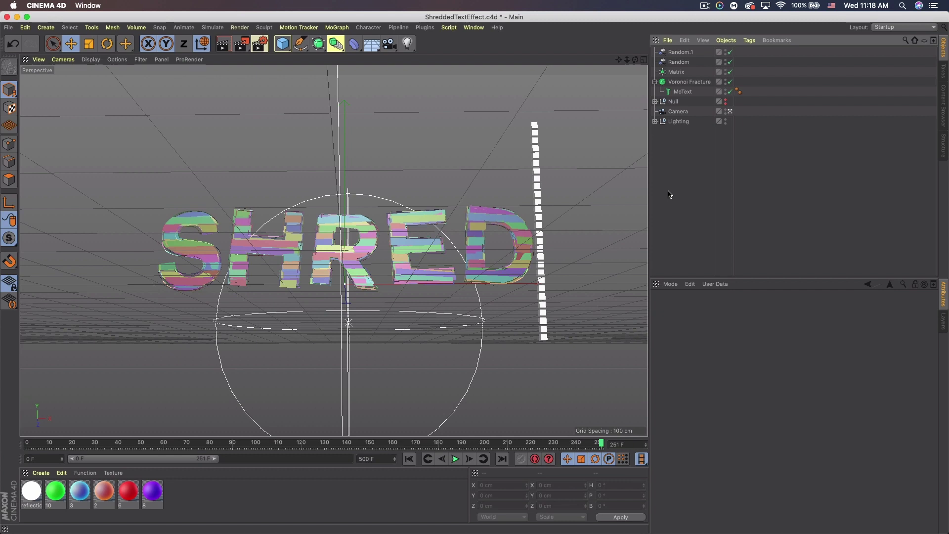
Step: Add a Push Apart effector to the Voronoi Fracture and set its radius to 10 cm
{"action": "left_click", "coordinate": [688, 83]}
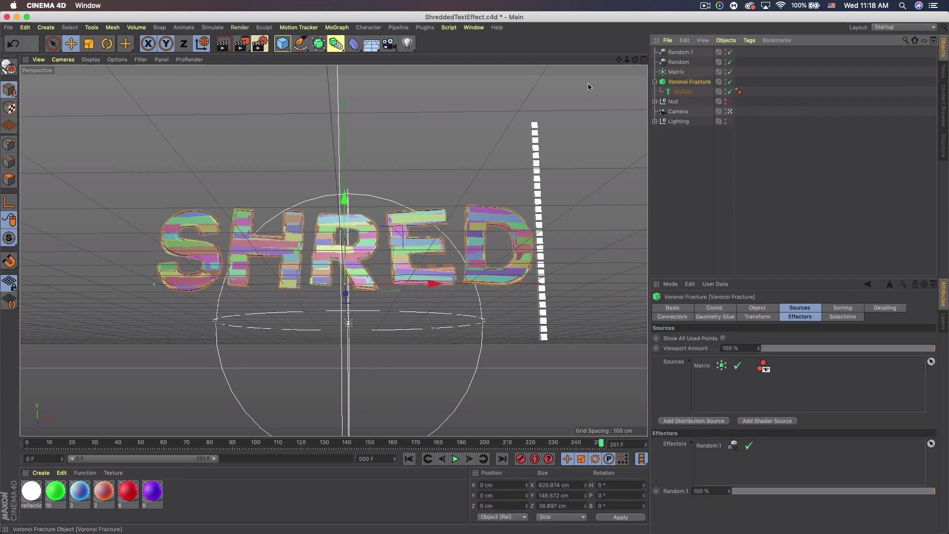
{"action": "left_click", "coordinate": [337, 27]}
{"action": "mouse_move", "coordinate": [384, 44]}
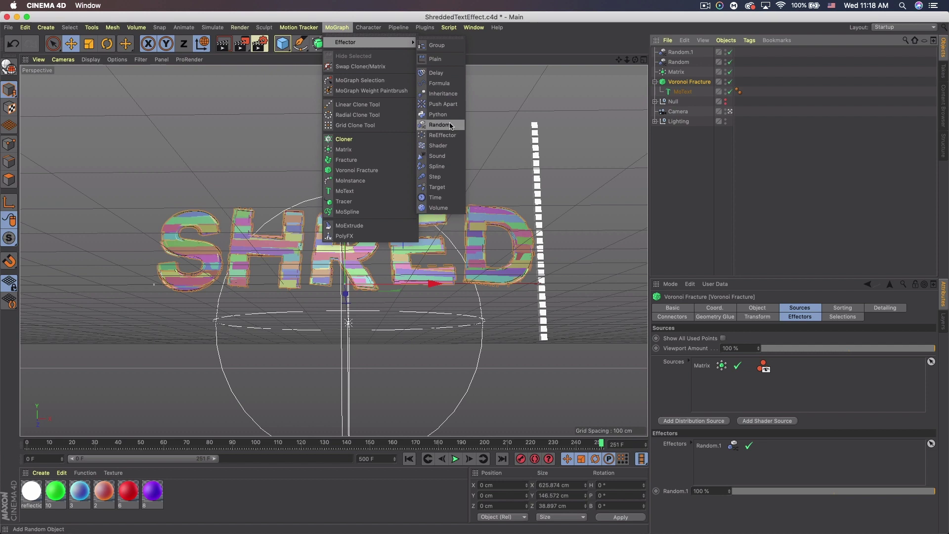
{"action": "left_click", "coordinate": [443, 105]}
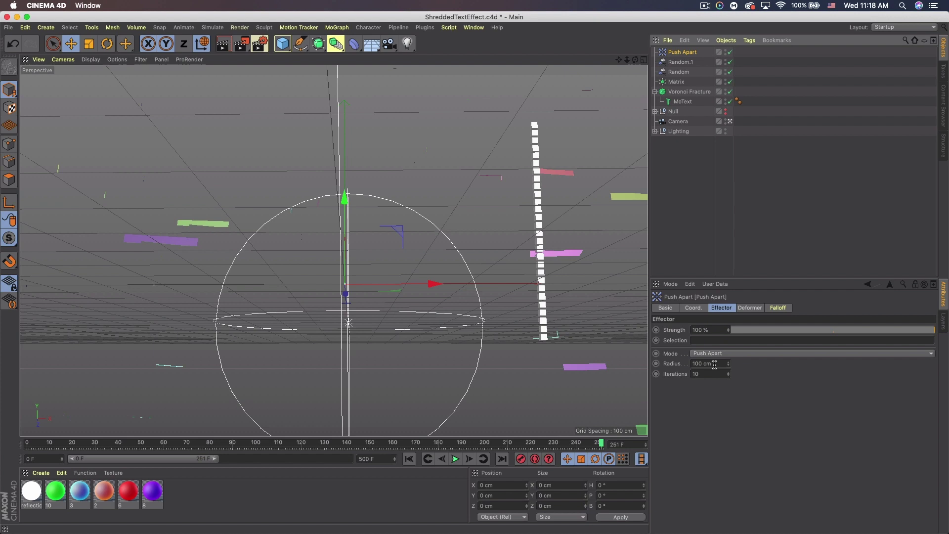
{"action": "left_click_drag", "start_coordinate": [712, 364], "coordinate": [673, 361]}
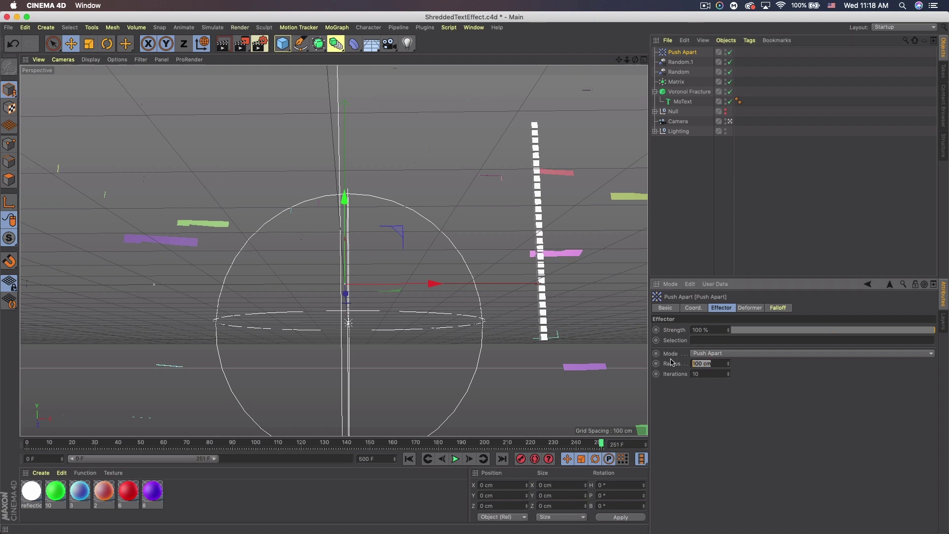
{"action": "type", "text": "10"}
{"action": "key", "text": "Return"}
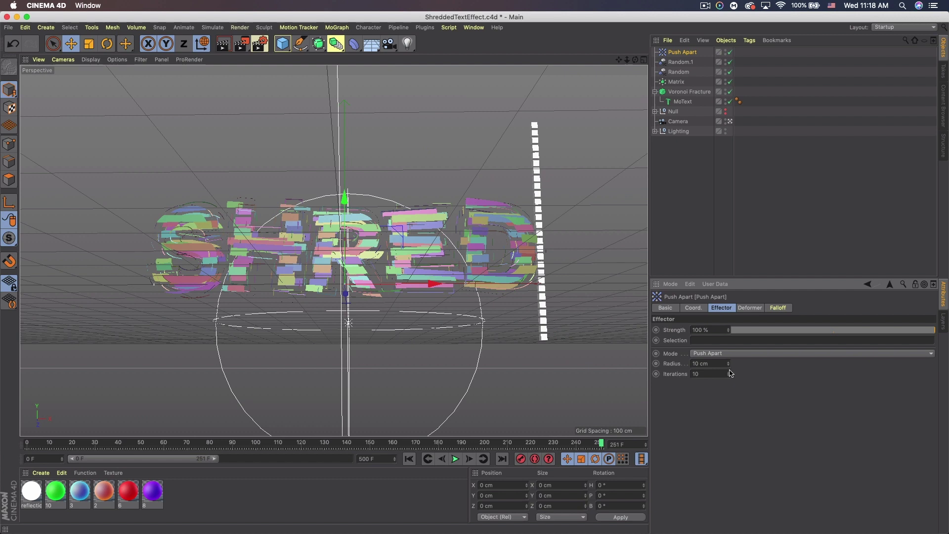
Step: Reduce the Push Apart effector's radius to 7 cm and render a preview of the text in the viewport
{"action": "left_click", "coordinate": [728, 366]}
{"action": "left_click", "coordinate": [728, 366]}
{"action": "left_click", "coordinate": [728, 366]}
{"action": "left_click", "coordinate": [728, 366]}
{"action": "left_click", "coordinate": [728, 362]}
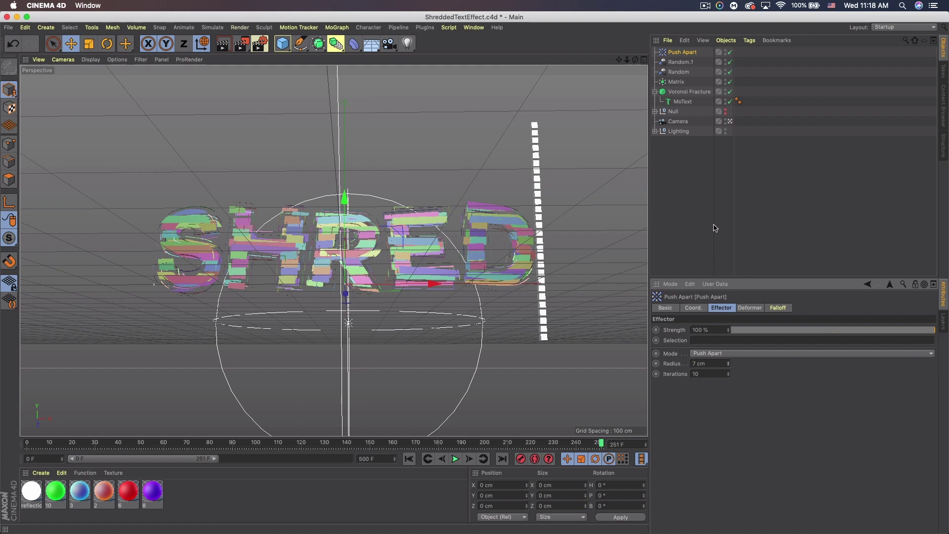
{"action": "key", "text": "ctrl+r"}
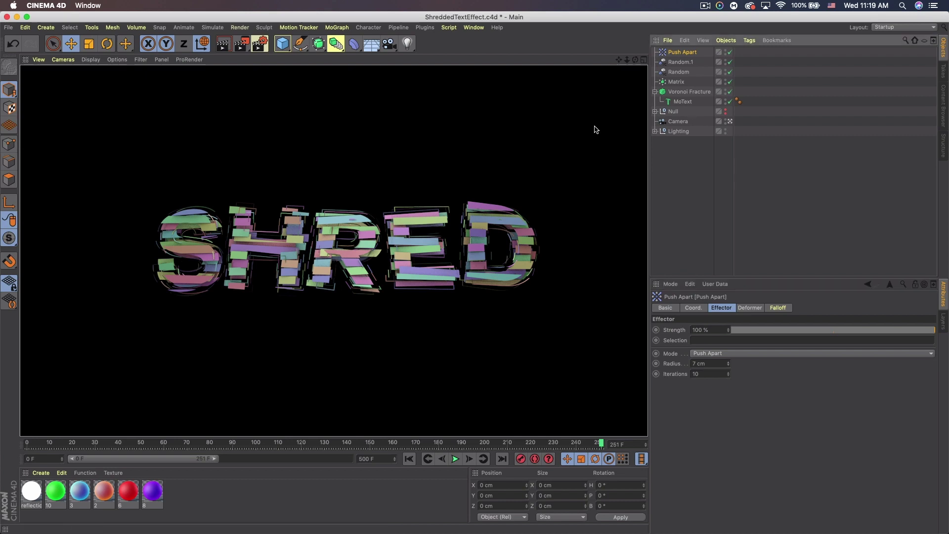
Step: Add a Displacer deformer as a child of the MoText object and load a Noise shader into its shading
{"action": "left_click_drag", "start_coordinate": [354, 44], "coordinate": [409, 160]}
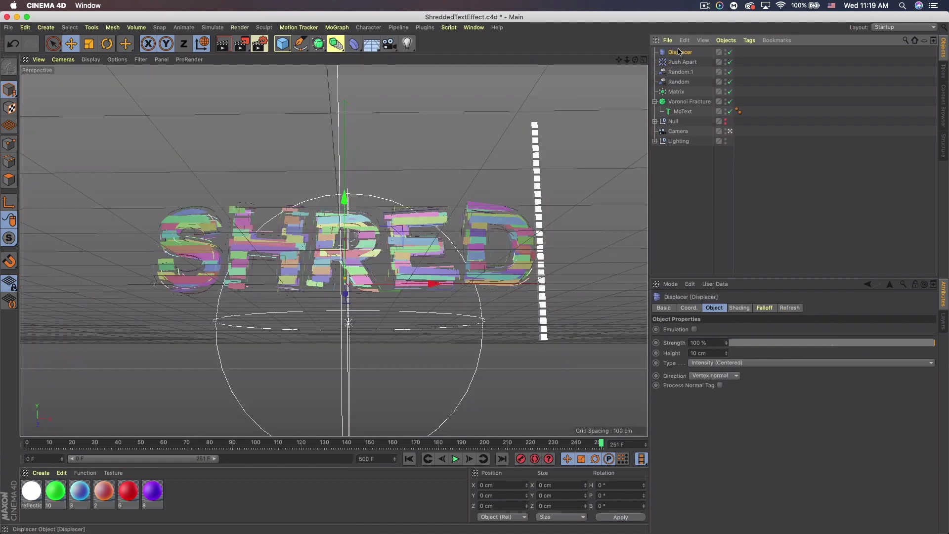
{"action": "left_click_drag", "start_coordinate": [680, 53], "coordinate": [685, 115]}
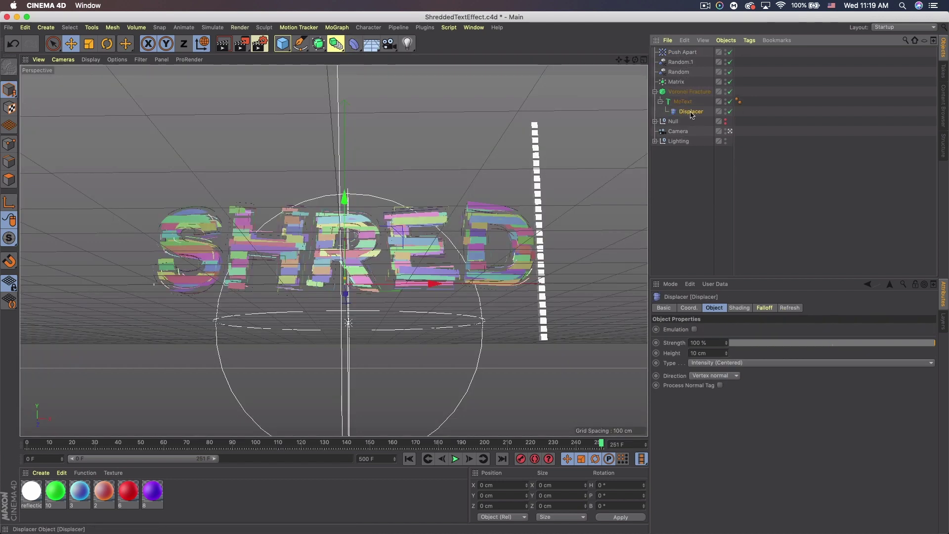
{"action": "left_click", "coordinate": [741, 308]}
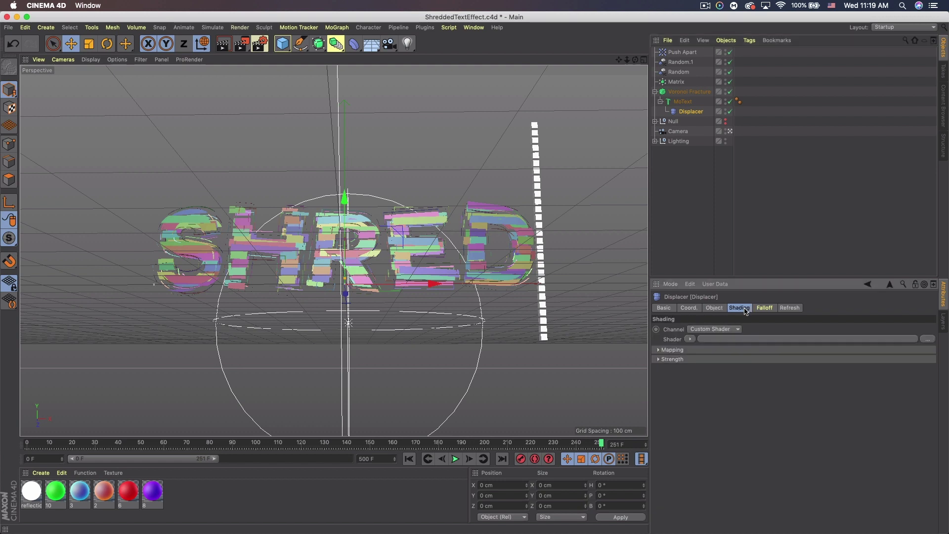
{"action": "left_click", "coordinate": [689, 339]}
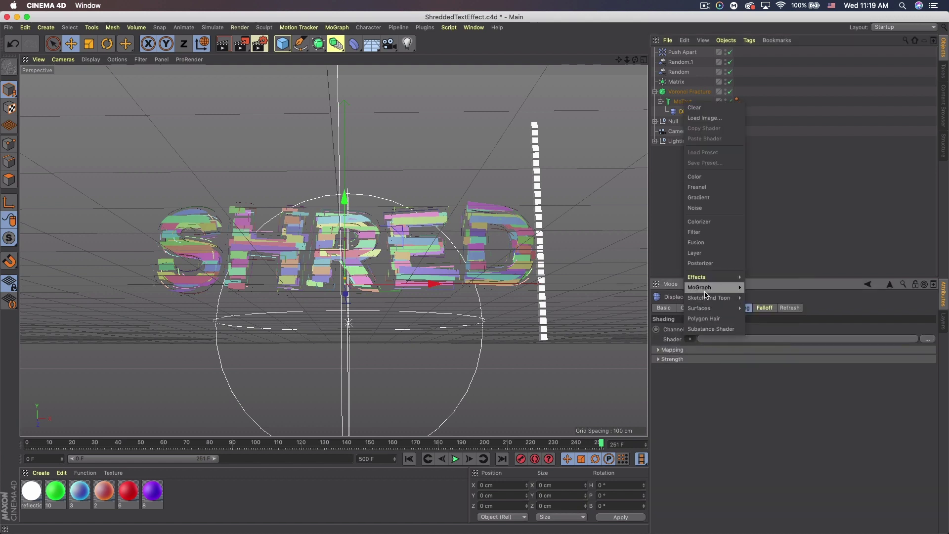
{"action": "left_click", "coordinate": [694, 208]}
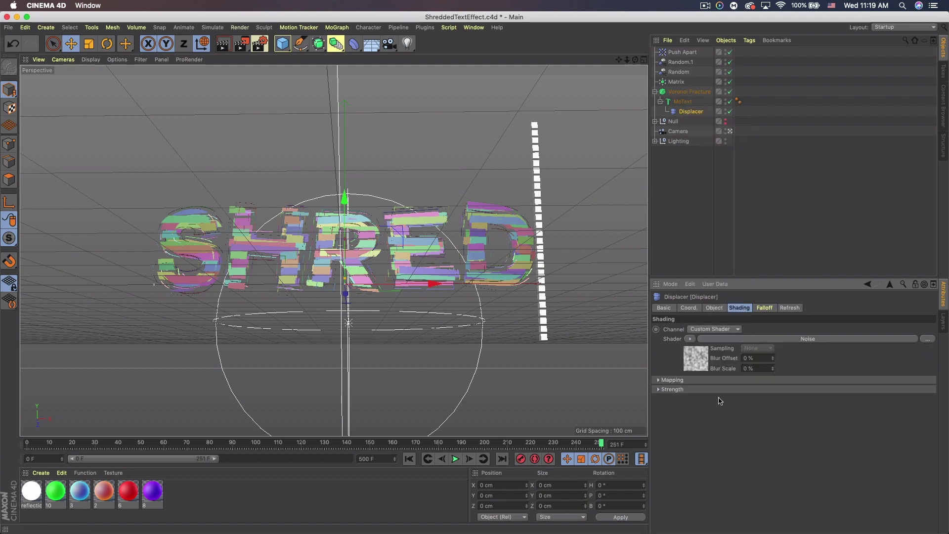
Step: Set the Displacer's noise type to Sparse Convolution and its Global Scale to 300%
{"action": "left_click", "coordinate": [692, 364]}
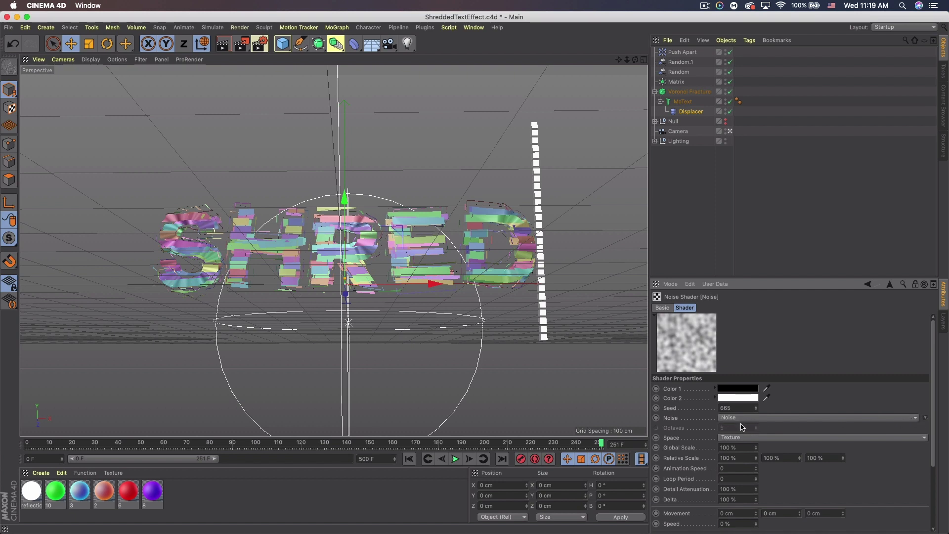
{"action": "left_click", "coordinate": [909, 420]}
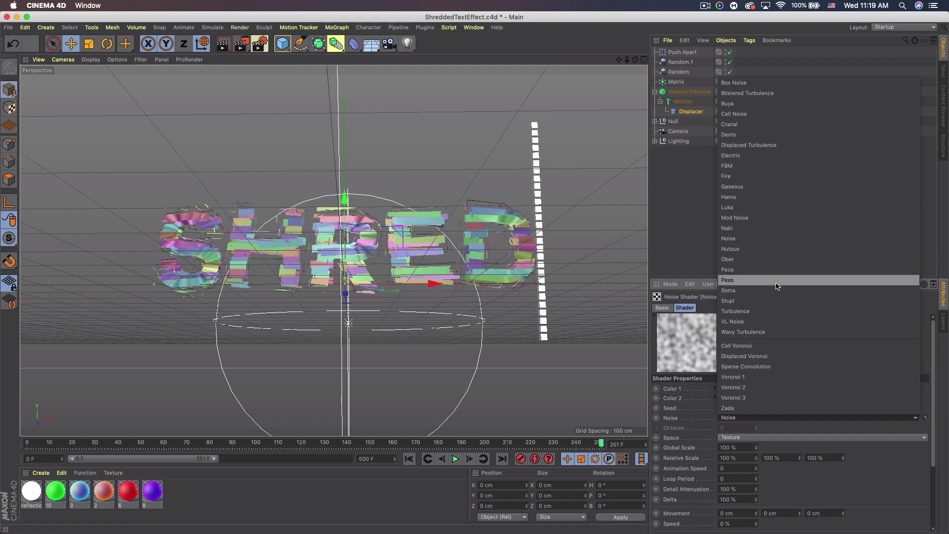
{"action": "left_click", "coordinate": [742, 366]}
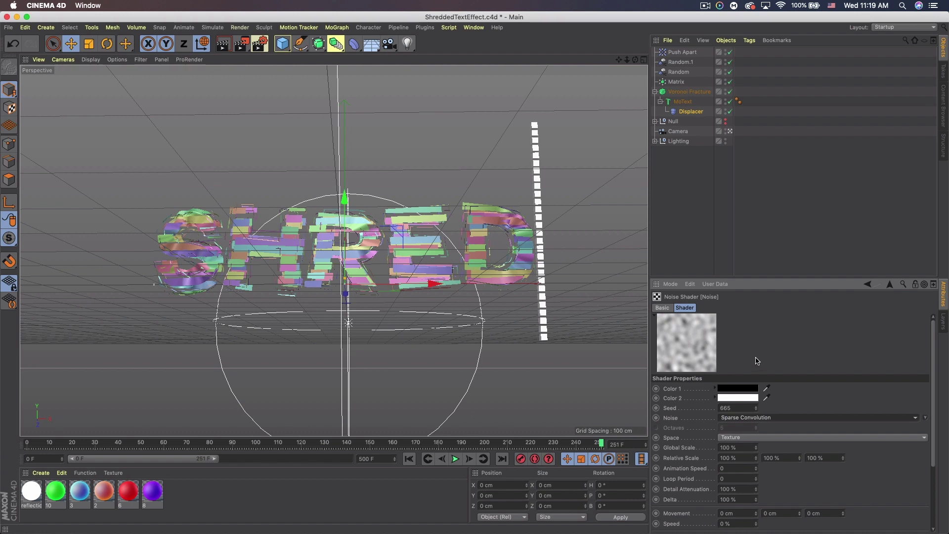
{"action": "scroll", "coordinate": [797, 367], "scroll_direction": "down", "scroll_amount": 1}
{"action": "scroll", "coordinate": [797, 367], "scroll_direction": "down", "scroll_amount": 3}
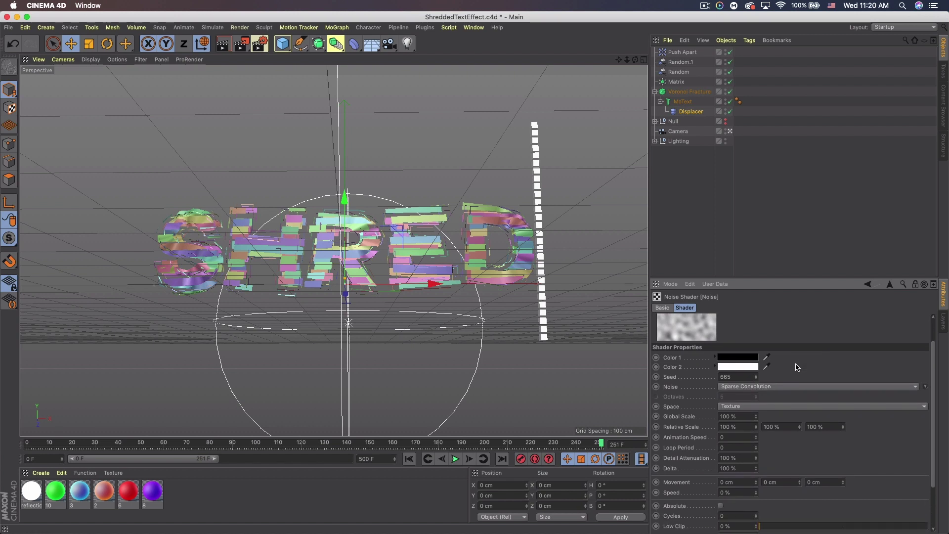
{"action": "left_click_drag", "start_coordinate": [745, 416], "coordinate": [669, 415]}
{"action": "type", "text": "300"}
{"action": "key", "text": "Return"}
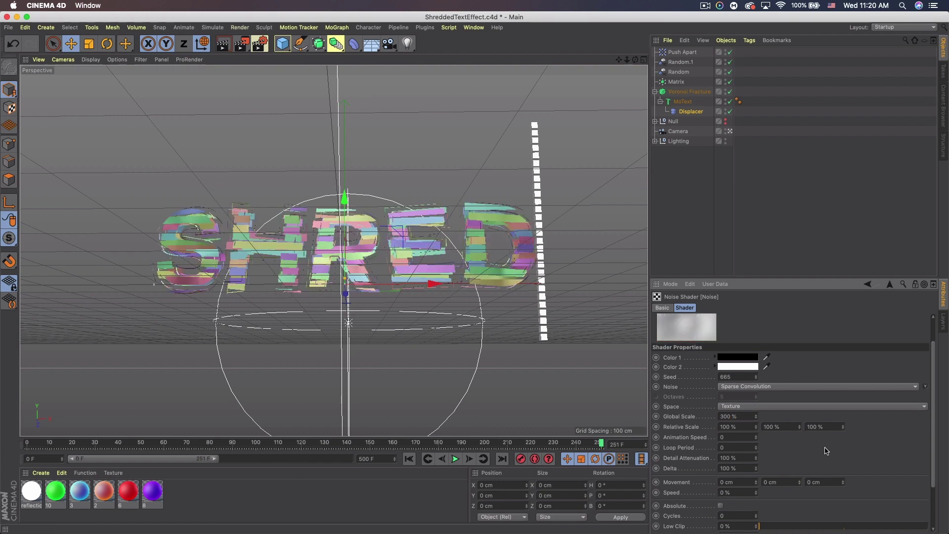
Step: Raise the contrast of the Displacer's noise shader to 36%
{"action": "scroll", "coordinate": [831, 437], "scroll_direction": "down", "scroll_amount": 1}
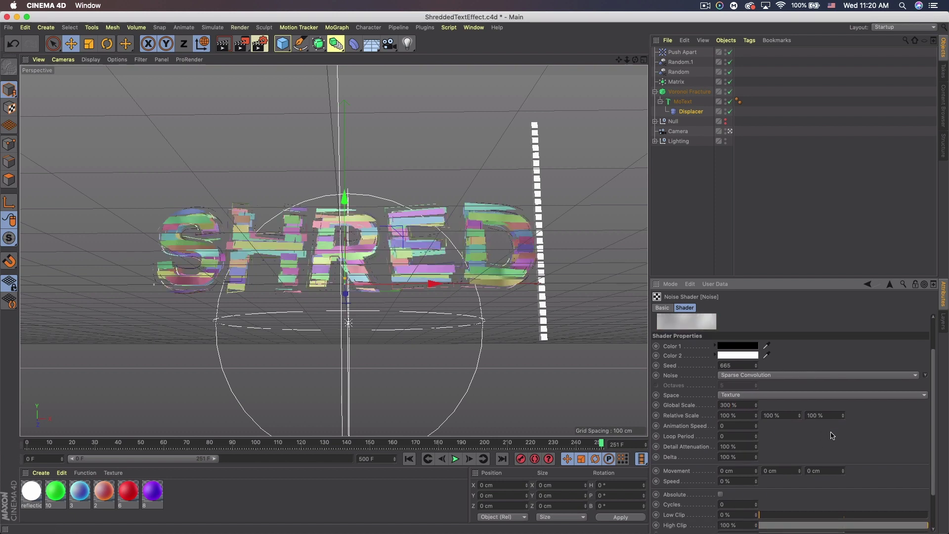
{"action": "scroll", "coordinate": [831, 435], "scroll_direction": "down", "scroll_amount": 4}
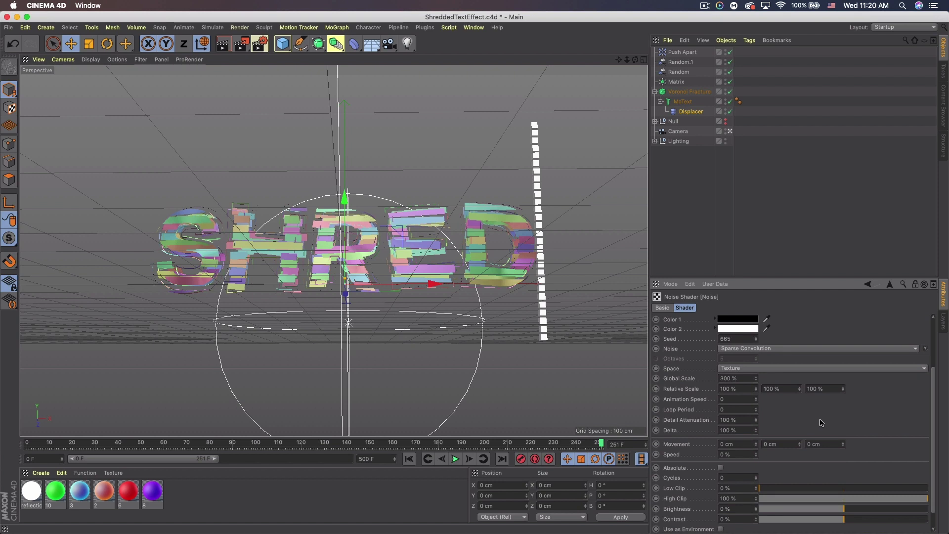
{"action": "left_click", "coordinate": [874, 501]}
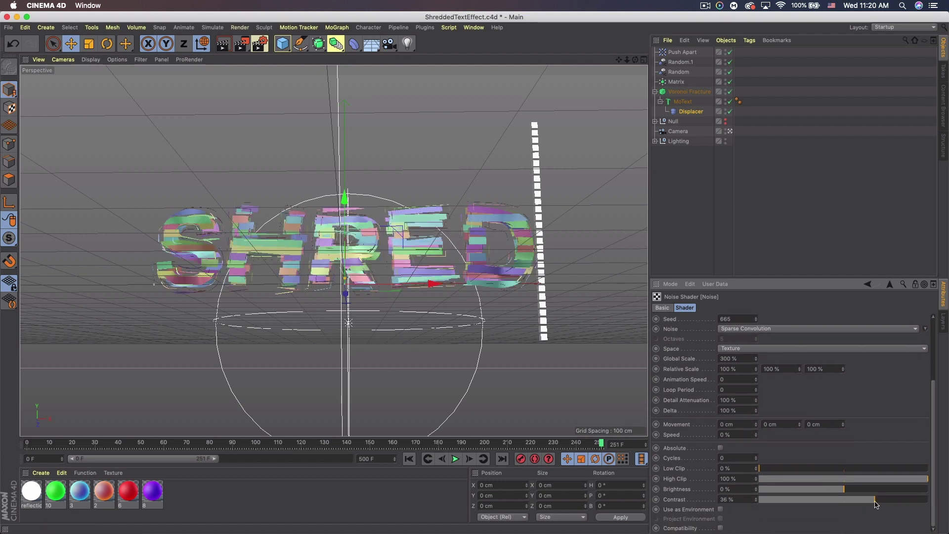
{"action": "scroll", "coordinate": [835, 411], "scroll_direction": "up", "scroll_amount": 1}
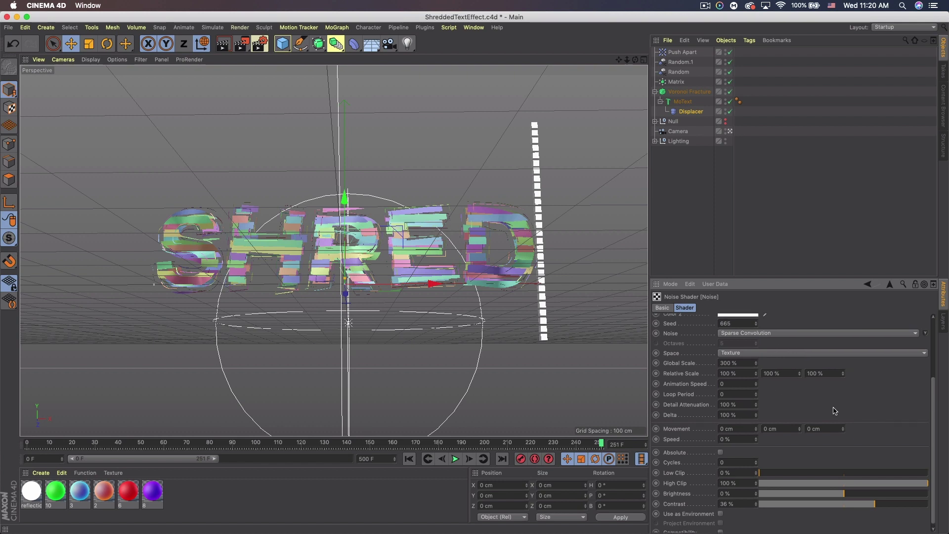
{"action": "scroll", "coordinate": [834, 411], "scroll_direction": "up", "scroll_amount": 7}
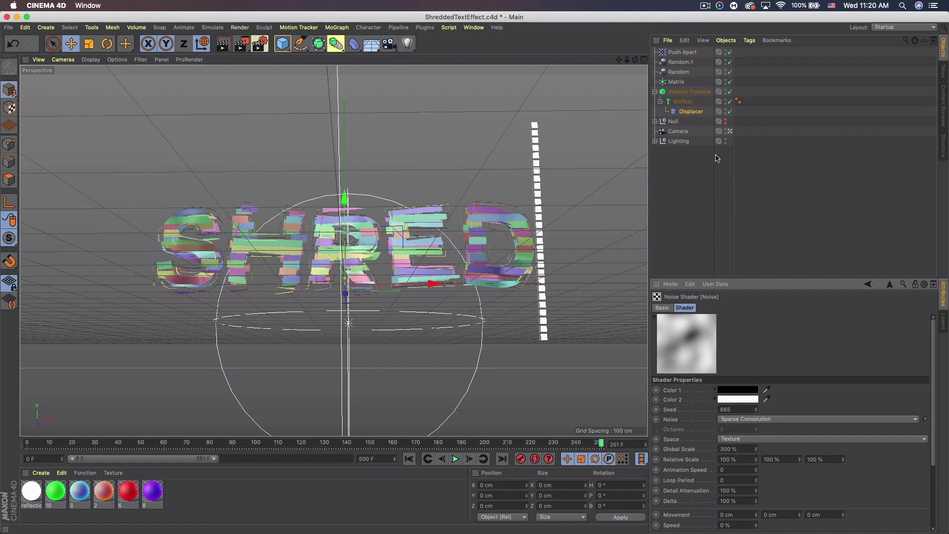
Step: Try an Offset Fragments value of 0.4 cm on the Voronoi Fracture and return it to 0.1 cm
{"action": "left_click", "coordinate": [681, 92]}
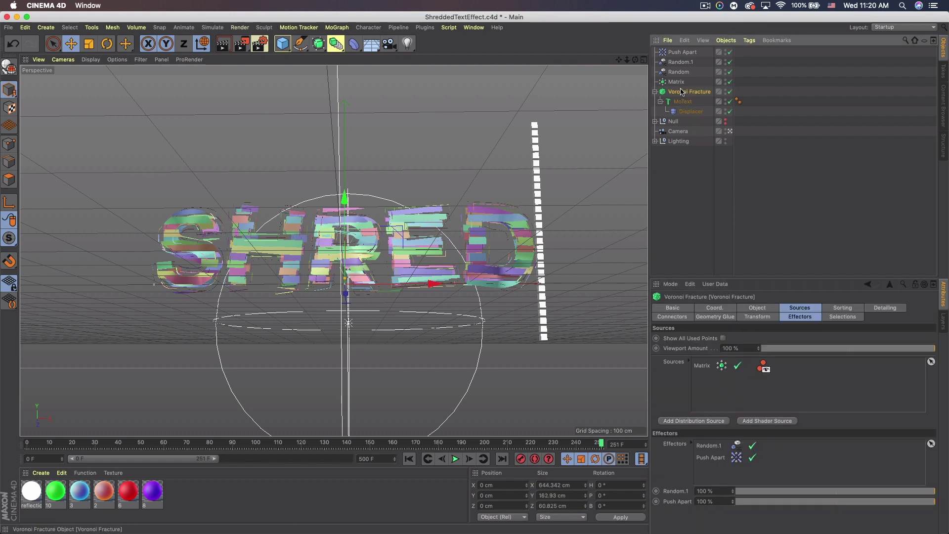
{"action": "left_click", "coordinate": [758, 308]}
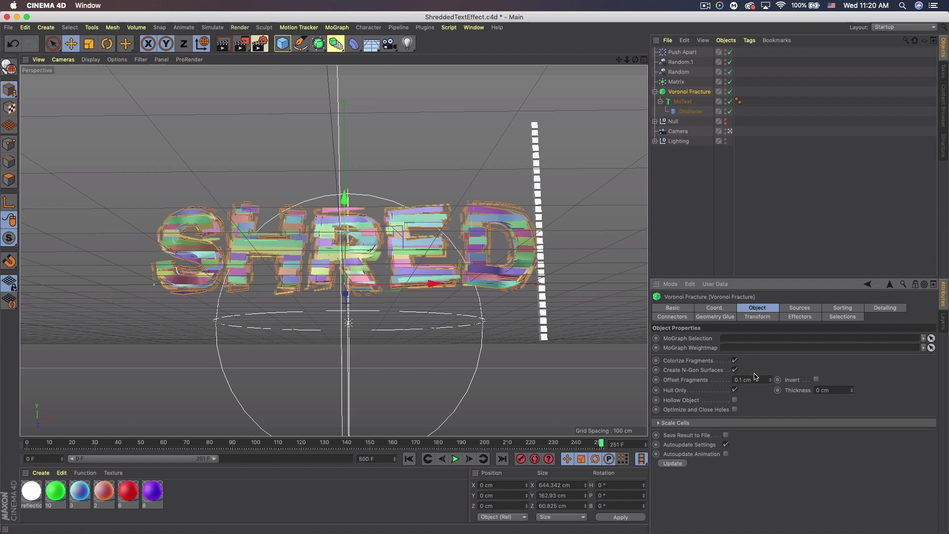
{"action": "left_click", "coordinate": [774, 379]}
{"action": "left_click", "coordinate": [774, 379]}
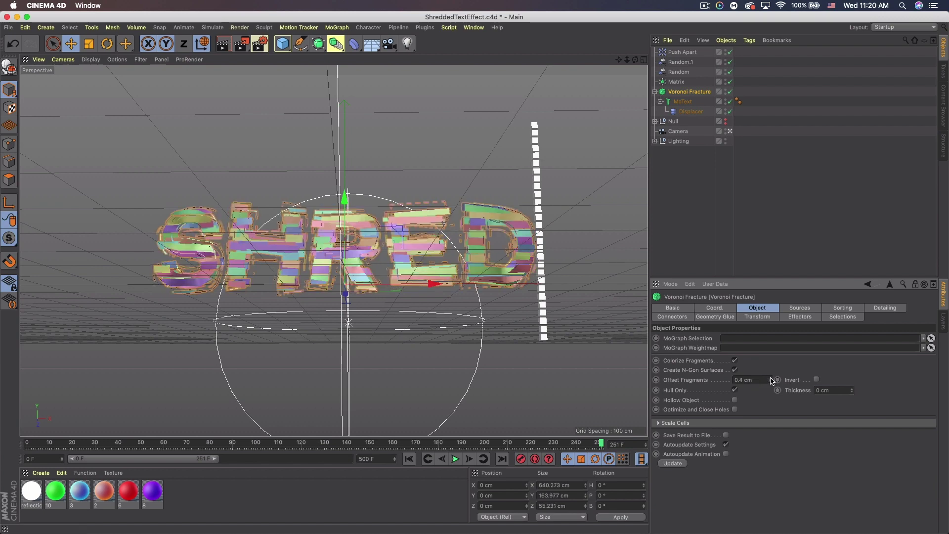
{"action": "left_click", "coordinate": [772, 380]}
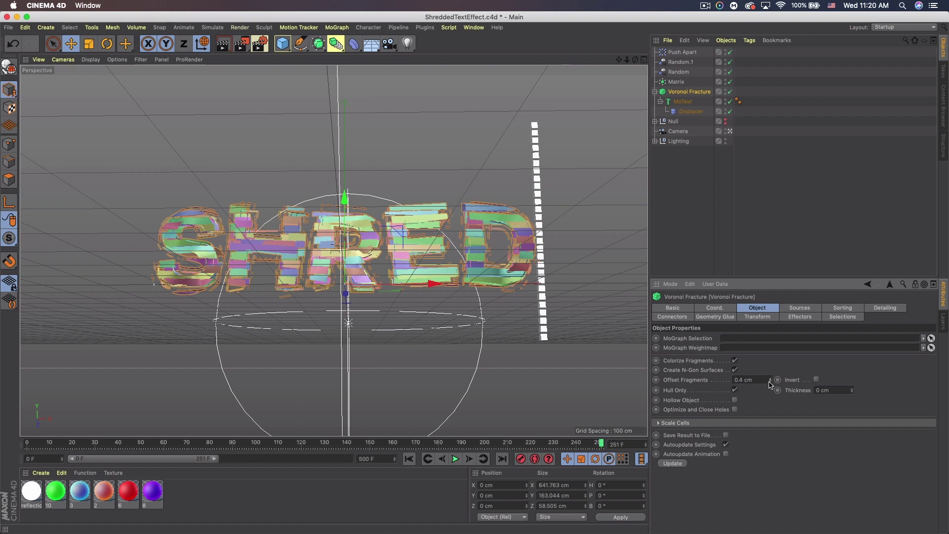
{"action": "left_click_drag", "start_coordinate": [770, 385], "coordinate": [770, 396]}
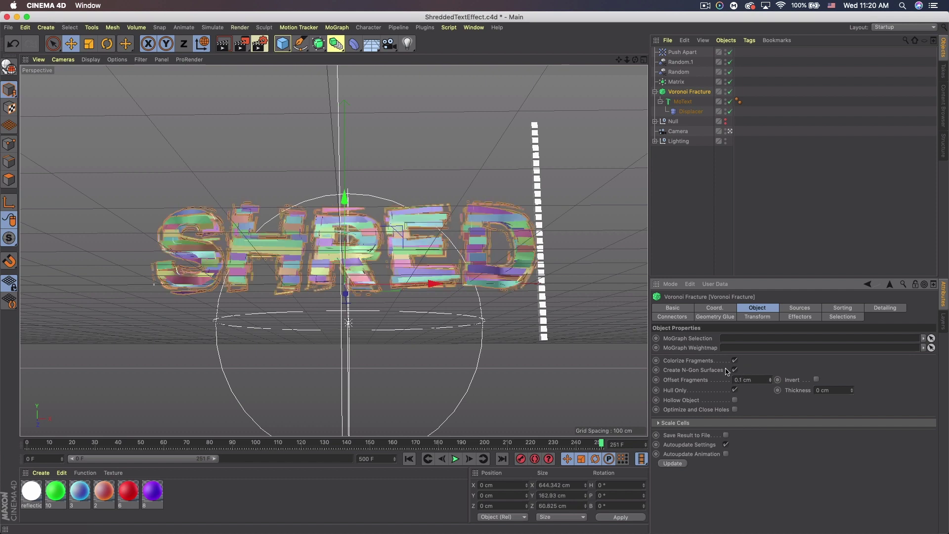
Step: Try the Voronoi Fracture's Thickness, Hollow Object and Optimize and Close Holes options, restoring each one
{"action": "left_click", "coordinate": [853, 392]}
{"action": "left_click", "coordinate": [735, 400]}
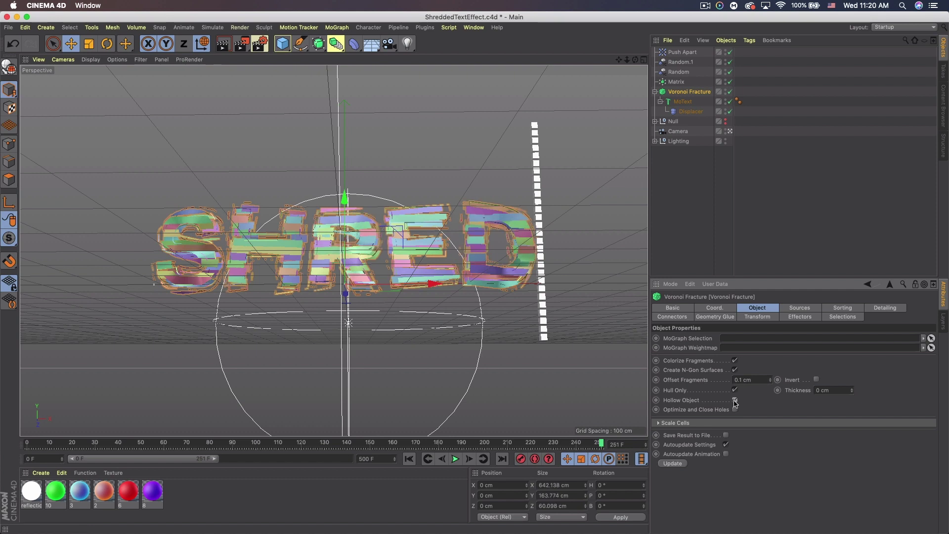
{"action": "left_click", "coordinate": [735, 401]}
{"action": "left_click", "coordinate": [735, 409]}
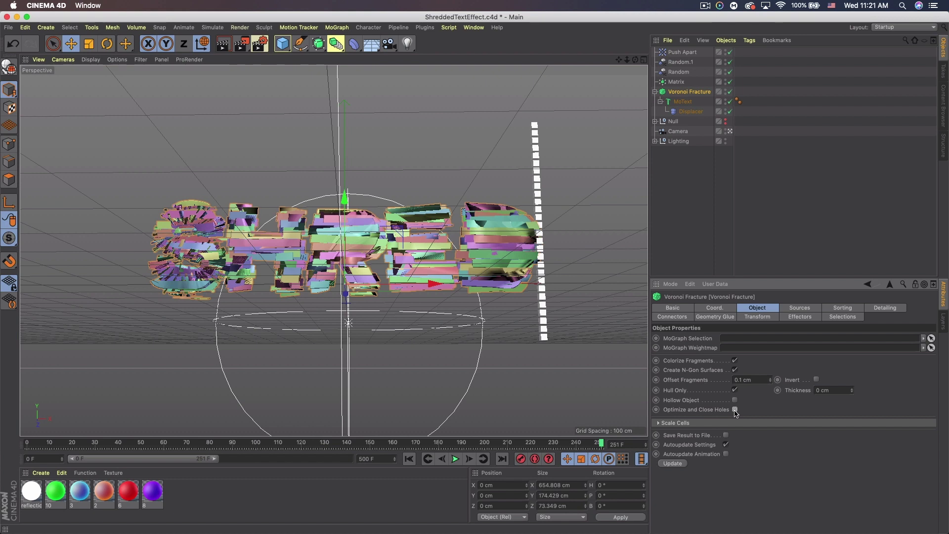
{"action": "left_click", "coordinate": [735, 411]}
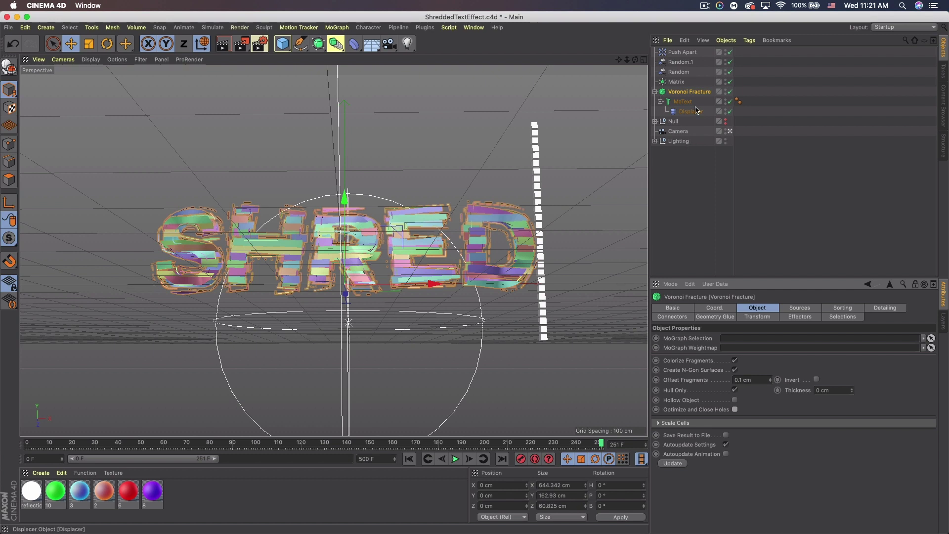
Step: Rotate the Matrix object freehand to about H -104°, P 70°, B 87° to change the direction of the cuts
{"action": "left_click", "coordinate": [675, 82]}
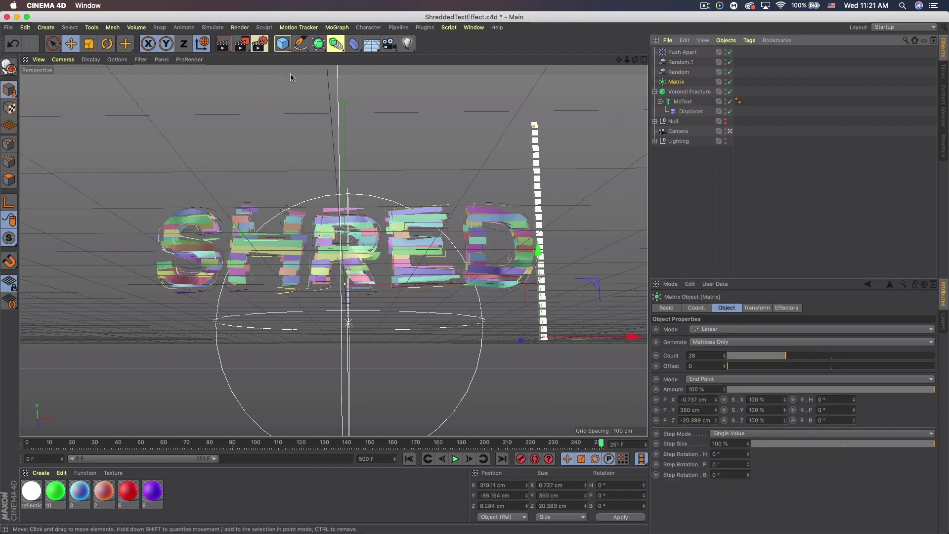
{"action": "left_click", "coordinate": [106, 45]}
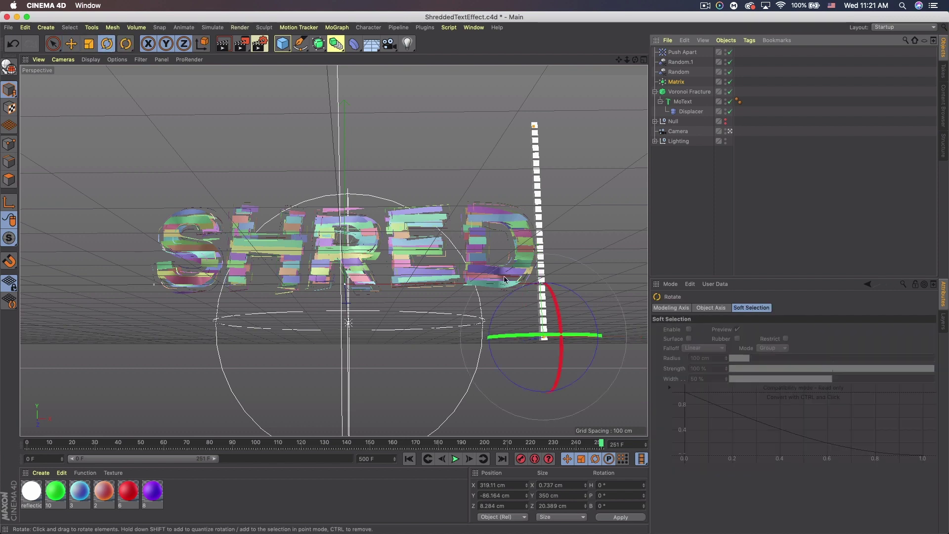
{"action": "left_click_drag", "start_coordinate": [517, 305], "coordinate": [476, 338]}
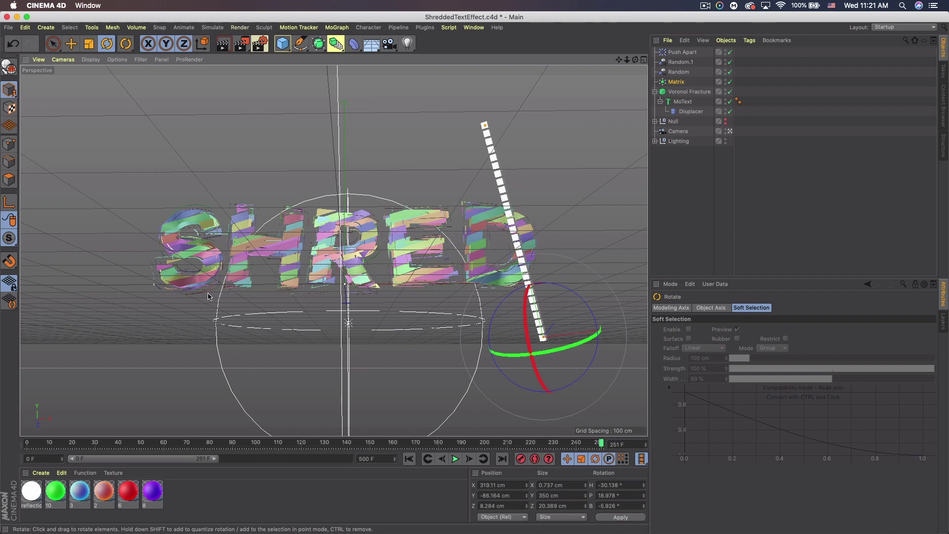
{"action": "left_click_drag", "start_coordinate": [530, 341], "coordinate": [533, 362]}
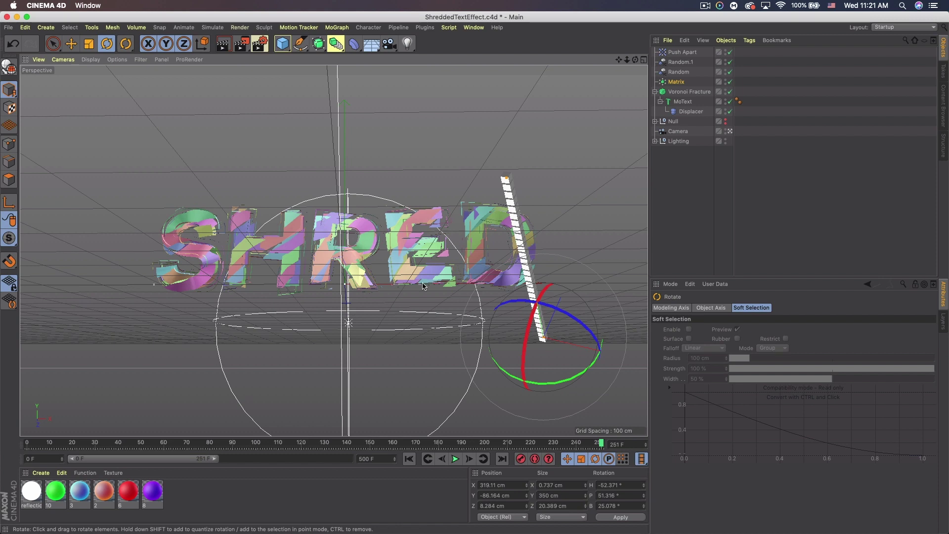
{"action": "left_click_drag", "start_coordinate": [517, 326], "coordinate": [524, 372]}
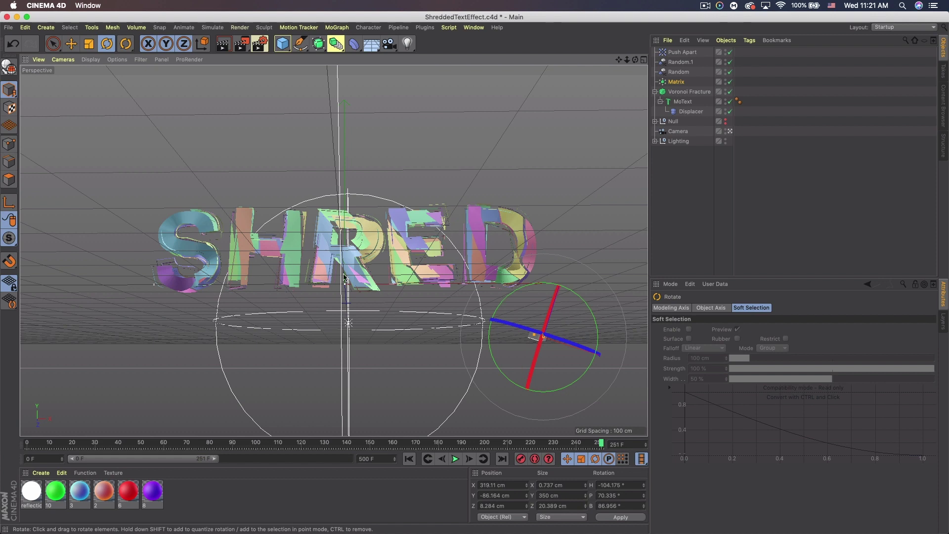
Step: Rotate the Matrix object freehand to about H -57°, P 23°, B 14° so the cuts run in slanted strips
{"action": "left_click_drag", "start_coordinate": [523, 350], "coordinate": [514, 262]}
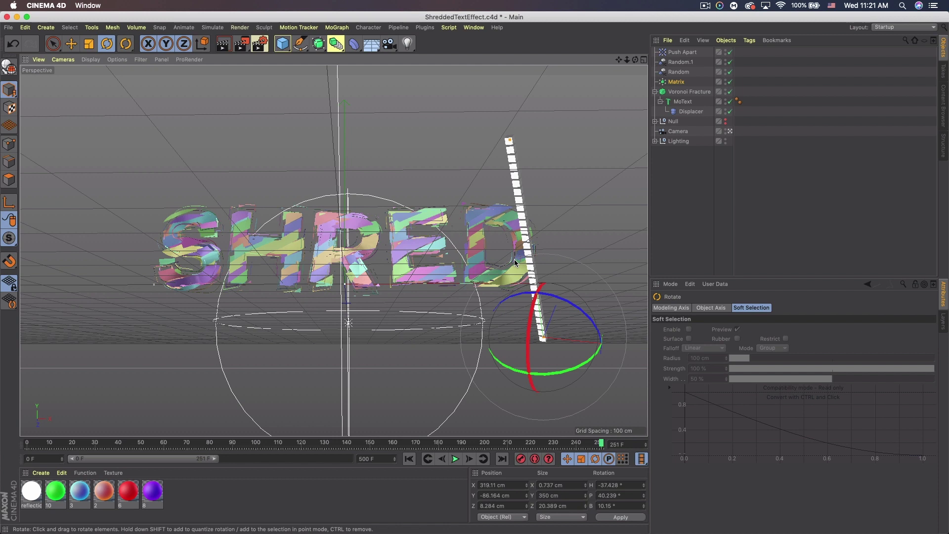
{"action": "left_click_drag", "start_coordinate": [512, 309], "coordinate": [531, 324]}
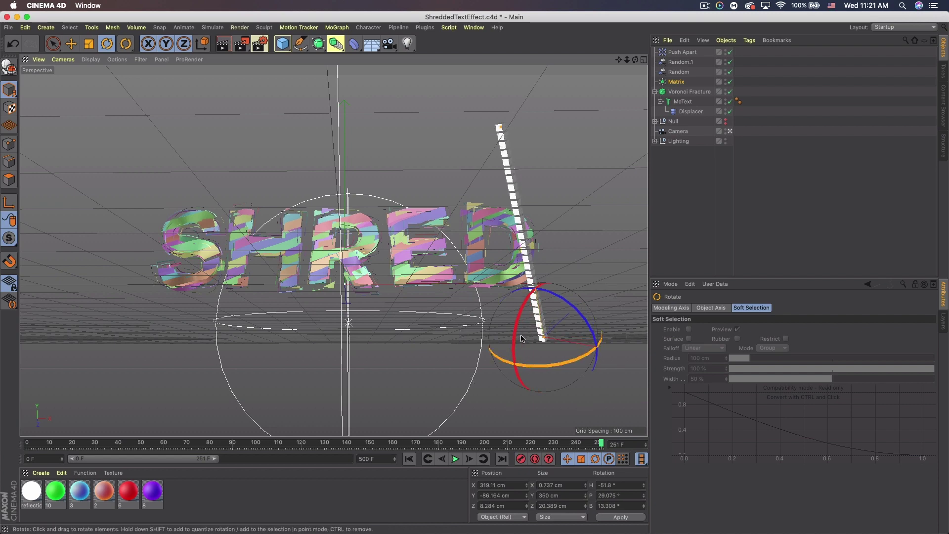
{"action": "mouse_move", "coordinate": [534, 323]}
{"action": "left_mouse_down"}
{"action": "mouse_move", "coordinate": [525, 331]}
{"action": "mouse_move", "coordinate": [529, 321]}
{"action": "mouse_move", "coordinate": [514, 312]}
{"action": "mouse_move", "coordinate": [544, 303]}
{"action": "mouse_move", "coordinate": [548, 311]}
{"action": "left_mouse_up"}
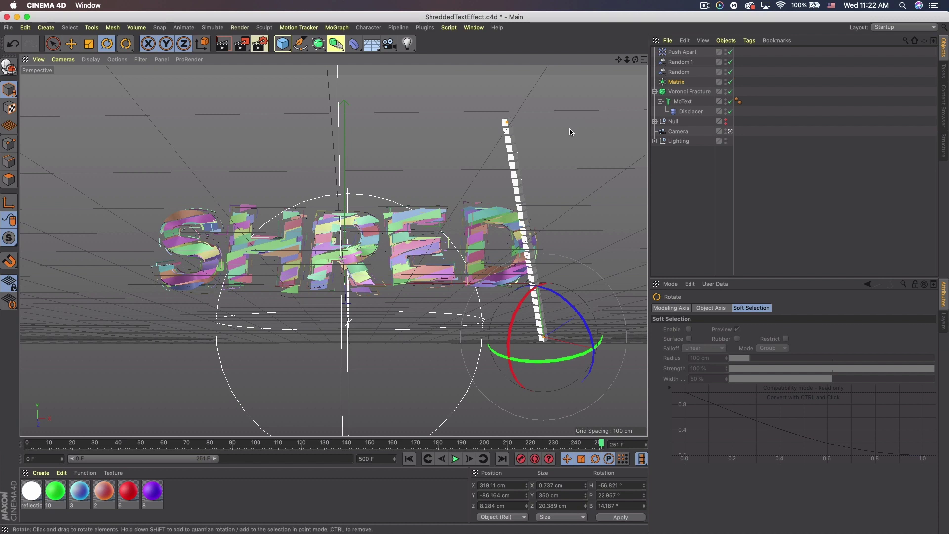
Step: Hide the Matrix object in the viewport, show it again, and render a preview of the shredded text
{"action": "left_click", "coordinate": [725, 82]}
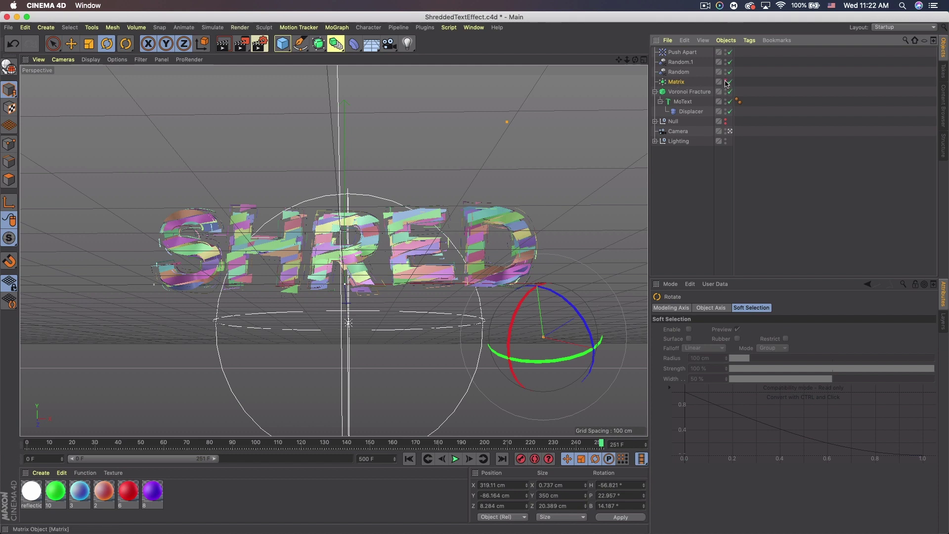
{"action": "left_click", "coordinate": [725, 81]}
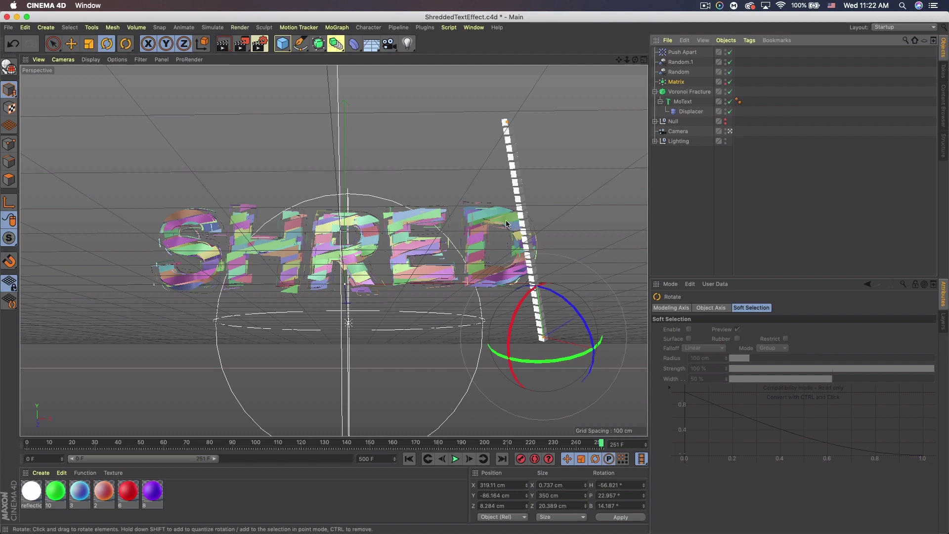
{"action": "left_click", "coordinate": [224, 43]}
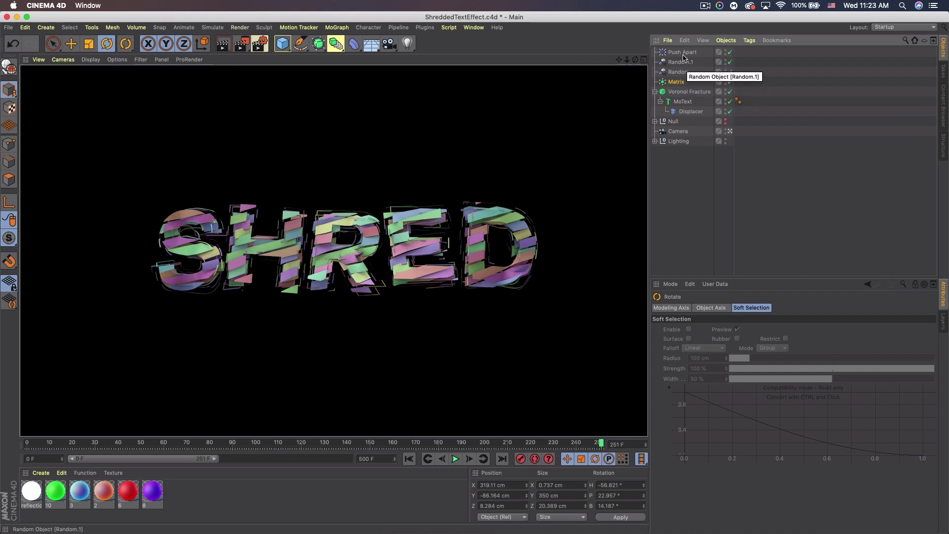
Step: Group the Push Apart, Random.1, Random, Matrix and Voronoi Fracture objects under one null
{"action": "left_click", "coordinate": [682, 53]}
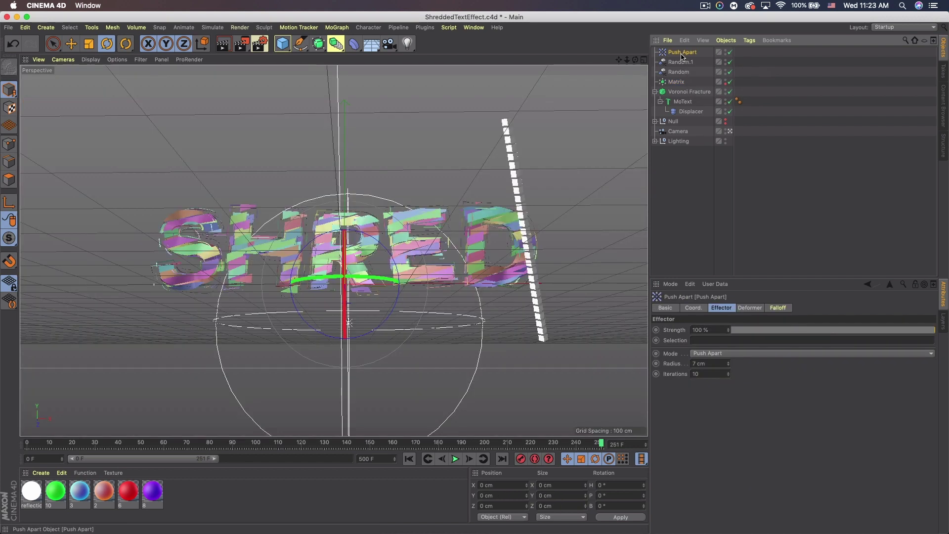
{"action": "left_click", "coordinate": [675, 94], "text": "shift"}
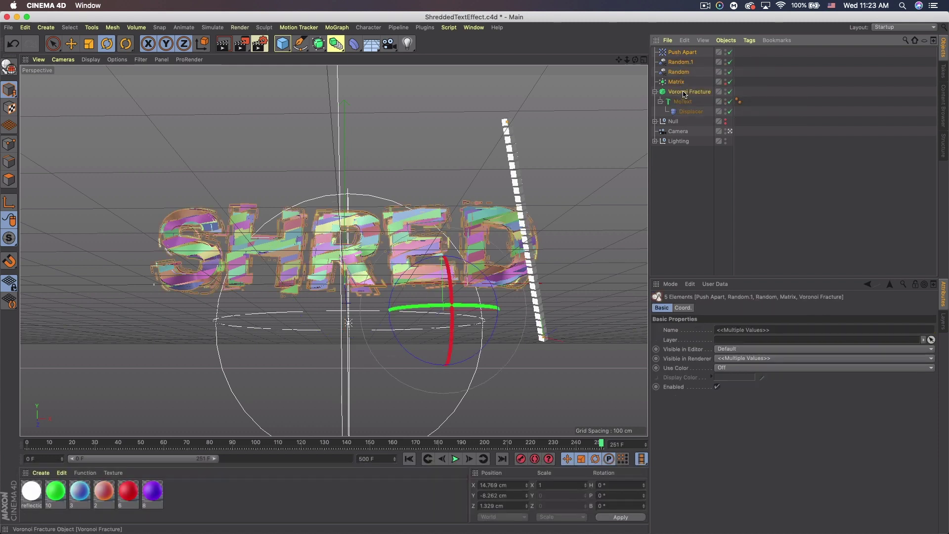
{"action": "right_click", "coordinate": [685, 94]}
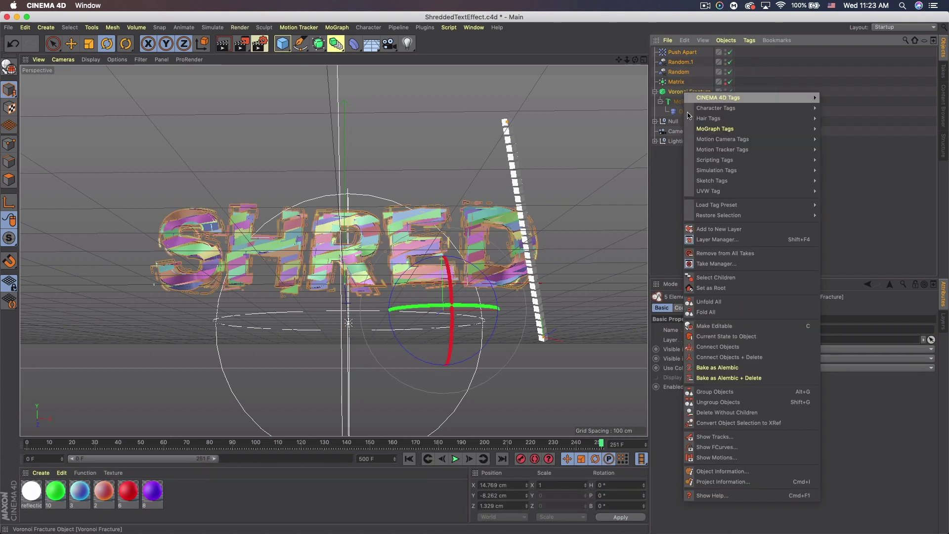
{"action": "left_click", "coordinate": [734, 391]}
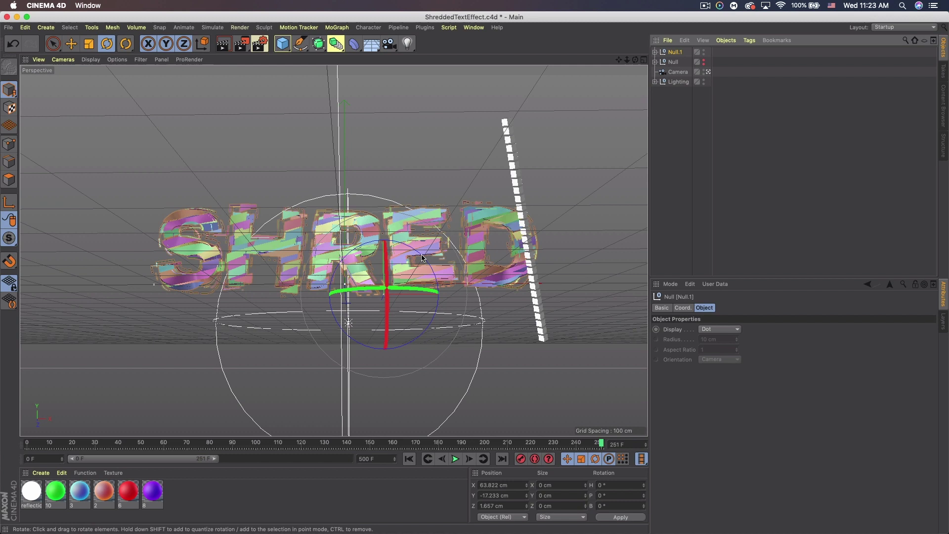
Step: Expand the new group, apply the blue material 3 to the MoText object and render a preview
{"action": "left_click", "coordinate": [655, 52]}
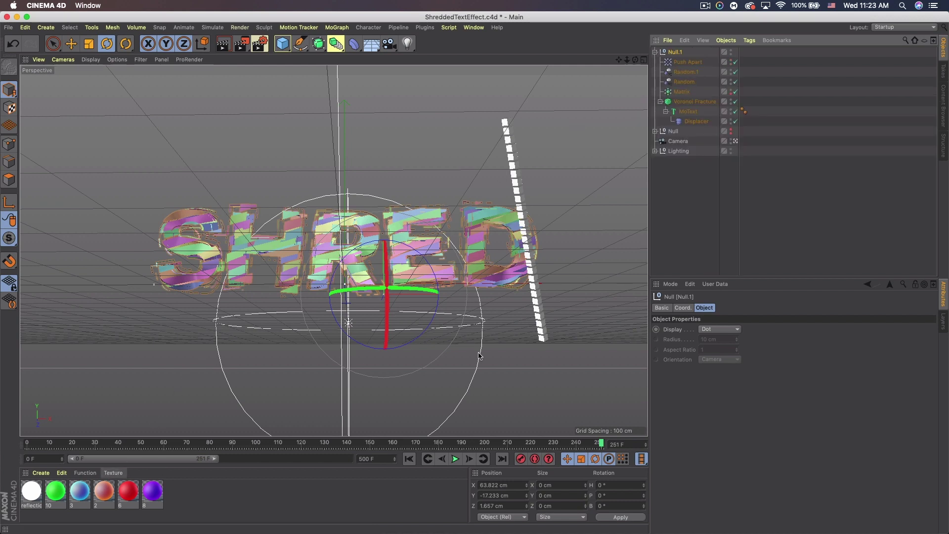
{"action": "left_click_drag", "start_coordinate": [74, 494], "coordinate": [690, 120]}
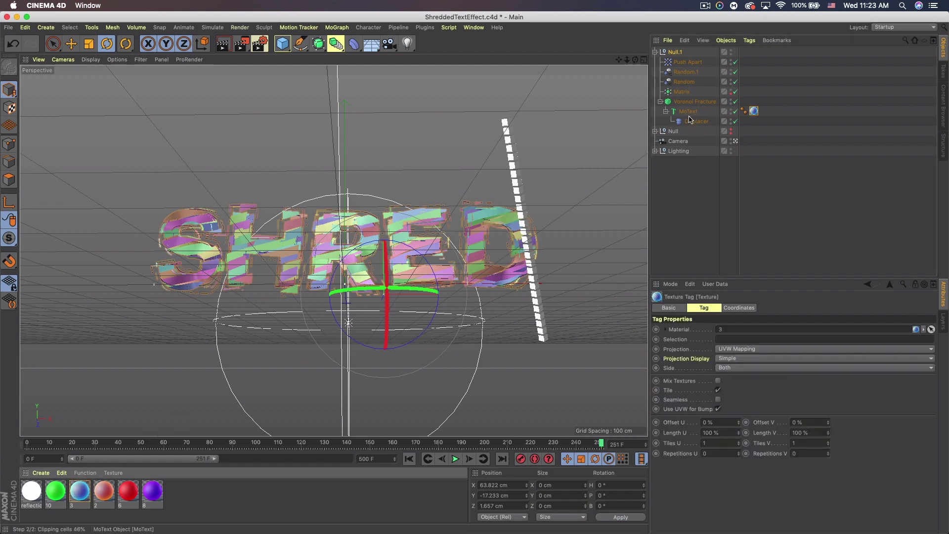
{"action": "left_click", "coordinate": [222, 44]}
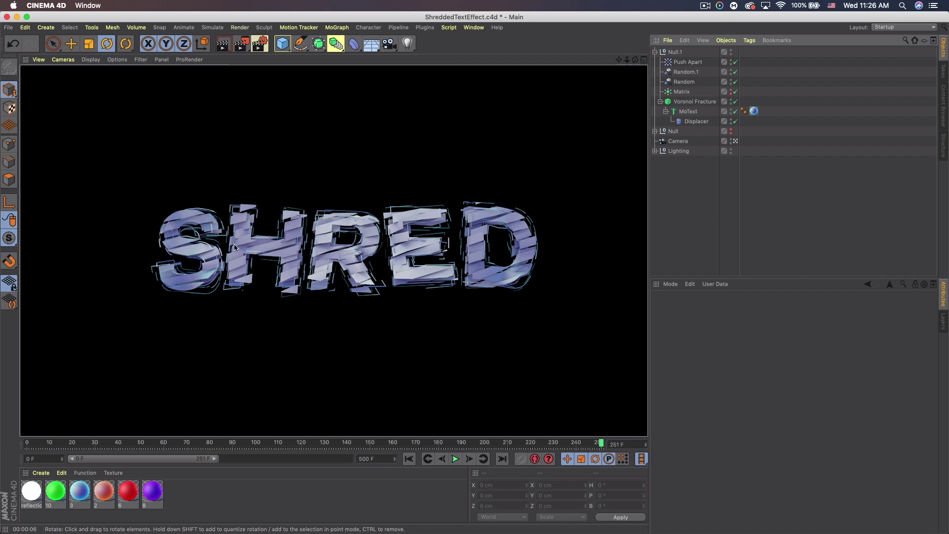
Step: Set the MoText caps type to Triangles with Regular Grid on, and enable Create Single Object
{"action": "left_click", "coordinate": [688, 112]}
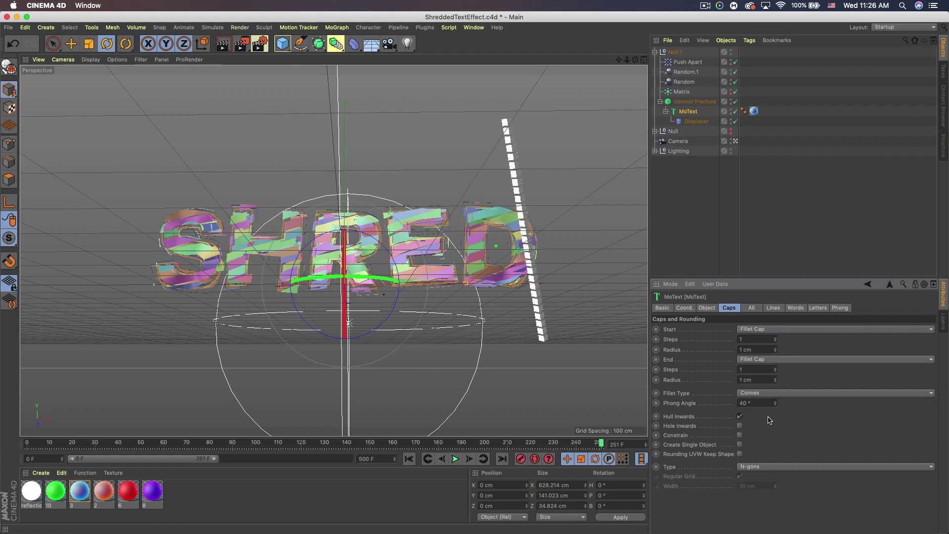
{"action": "left_click", "coordinate": [749, 467]}
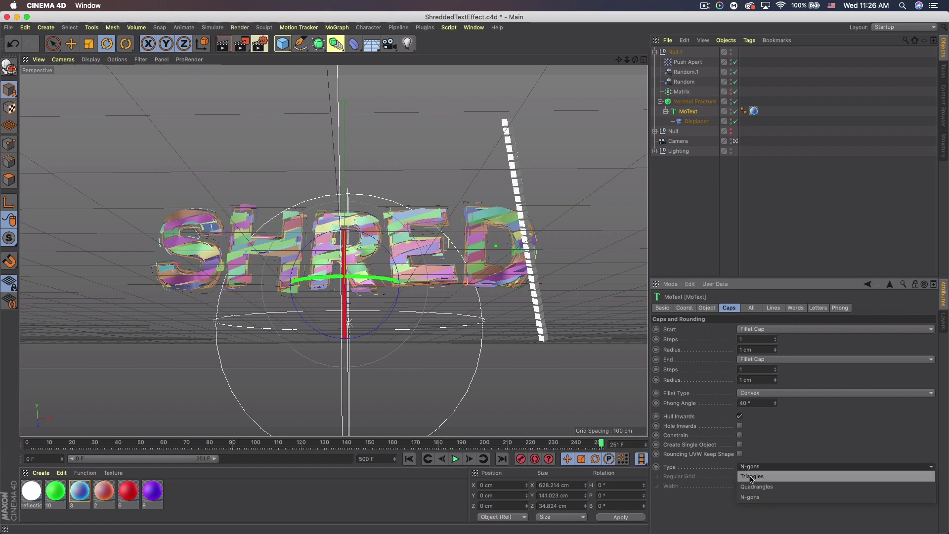
{"action": "left_click", "coordinate": [754, 476]}
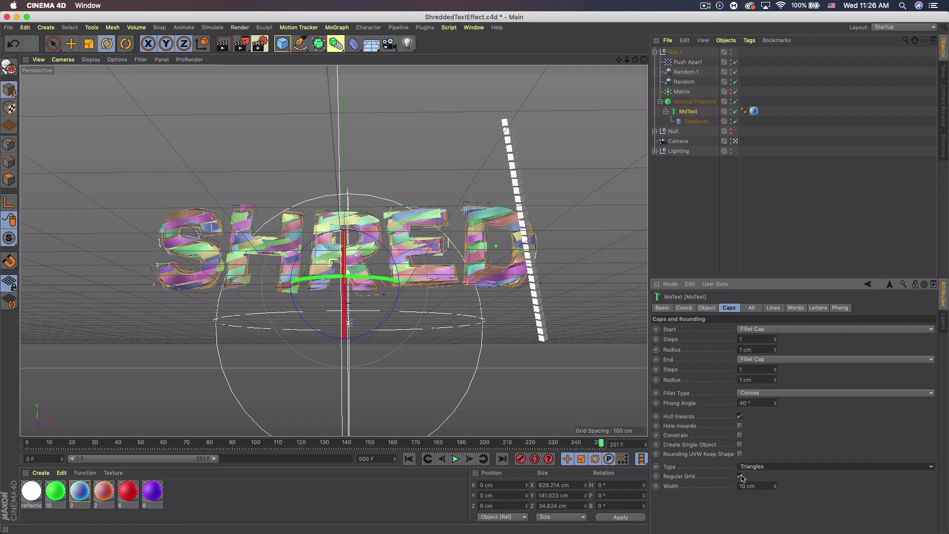
{"action": "left_click", "coordinate": [740, 477]}
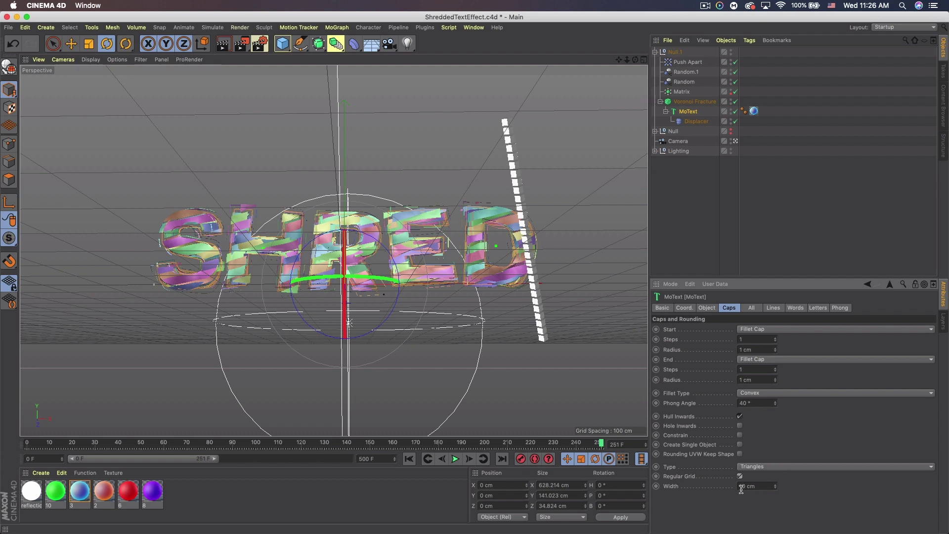
{"action": "left_click", "coordinate": [740, 444]}
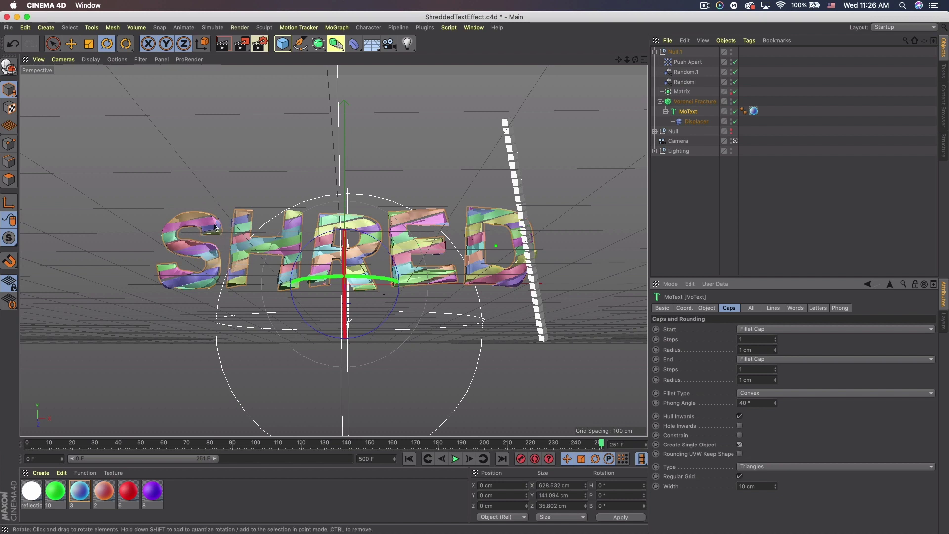
{"action": "left_click", "coordinate": [741, 446]}
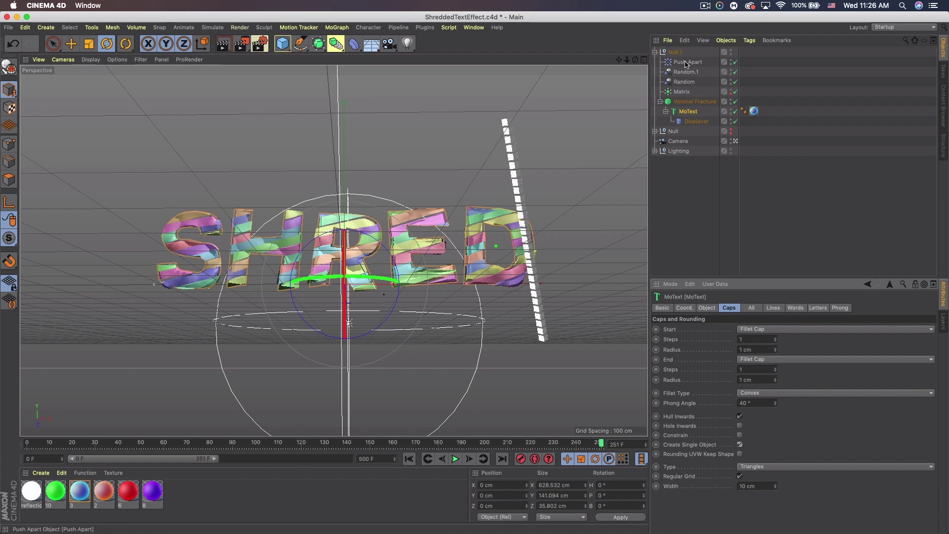
Step: Set the Push Apart effector's radius to 9 cm
{"action": "left_click", "coordinate": [686, 63]}
{"action": "left_click", "coordinate": [728, 364]}
{"action": "left_click", "coordinate": [727, 363]}
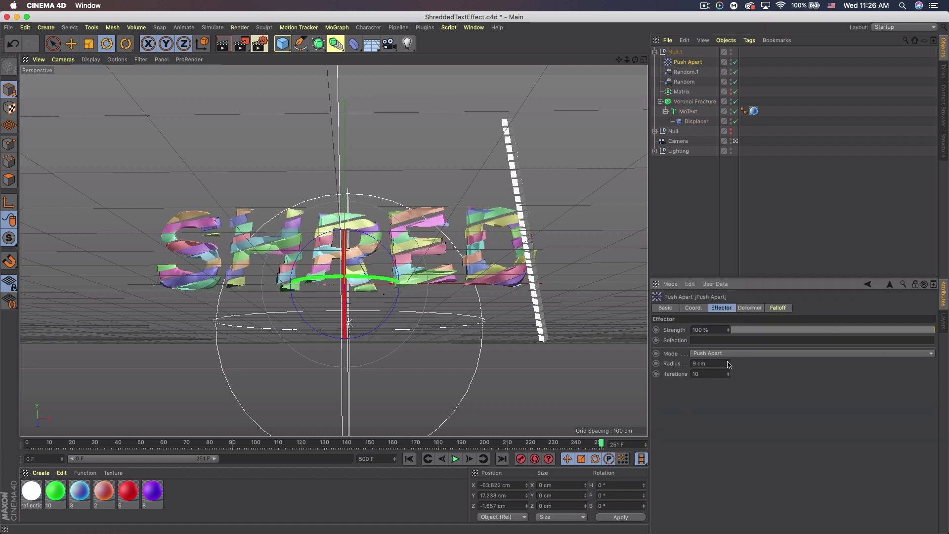
Step: Set the Random.1 effector's position offsets to P.X 5 cm, P.Y 5 cm and P.Z 4 cm
{"action": "left_click", "coordinate": [685, 72]}
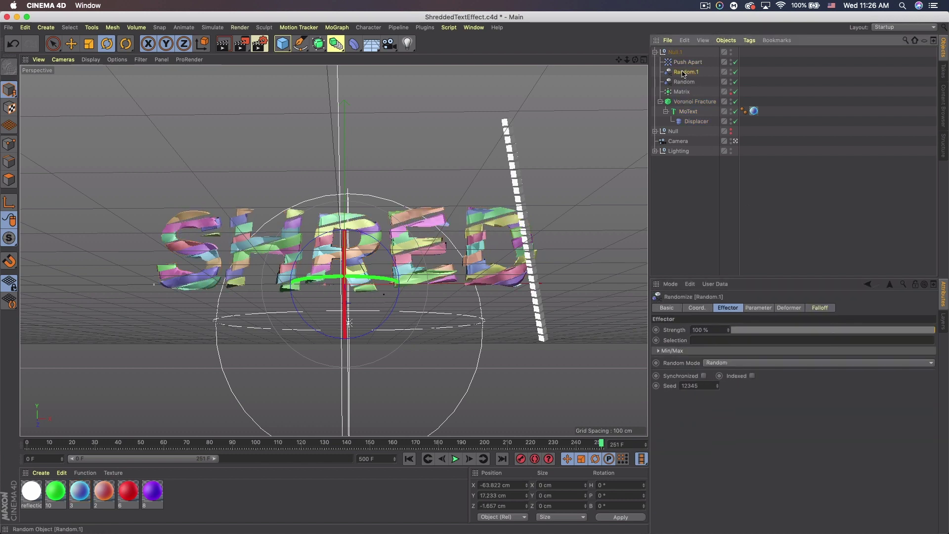
{"action": "left_click", "coordinate": [758, 308]}
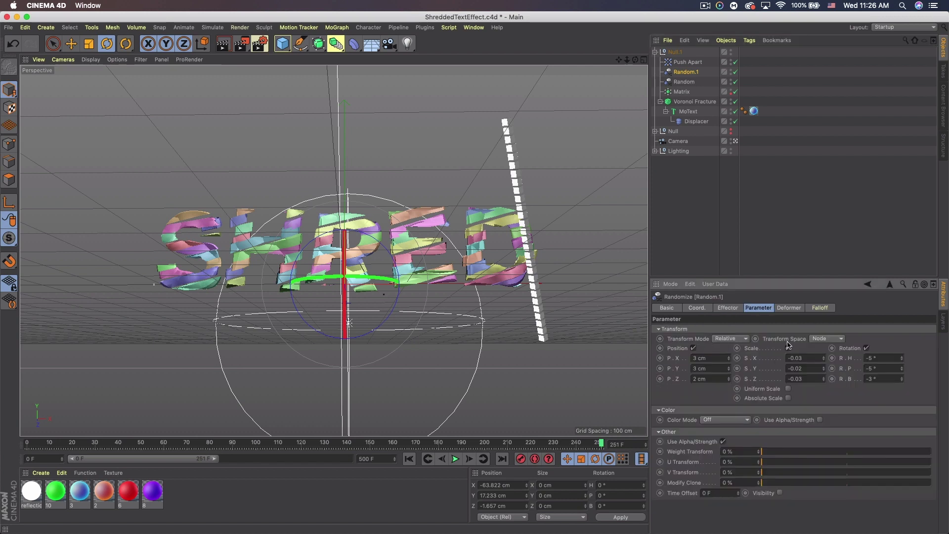
{"action": "left_click", "coordinate": [730, 358]}
{"action": "left_click", "coordinate": [730, 358]}
{"action": "left_click", "coordinate": [730, 378]}
{"action": "left_click", "coordinate": [730, 378]}
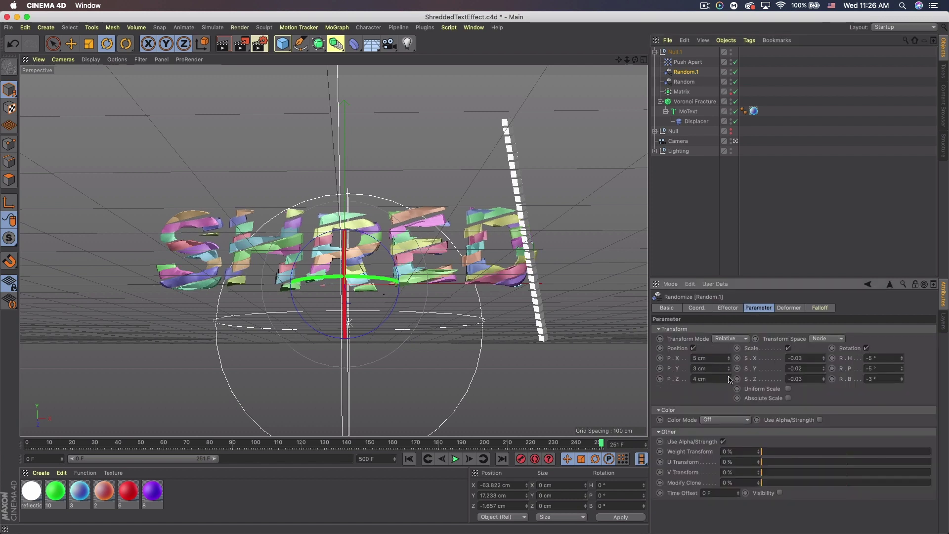
{"action": "left_click", "coordinate": [730, 367]}
{"action": "left_click", "coordinate": [730, 367]}
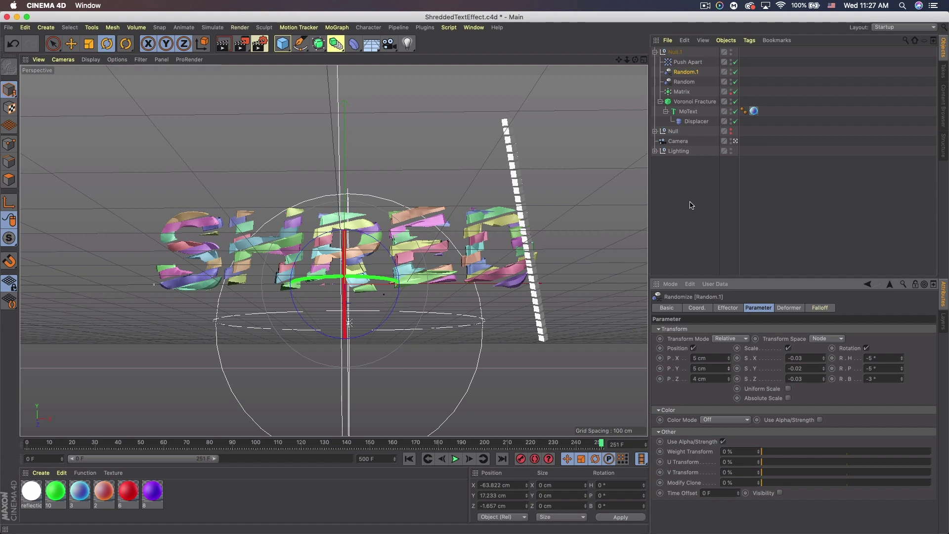
Step: Collapse the text group in the object hierarchy and render a preview of the updated text
{"action": "left_click", "coordinate": [666, 111]}
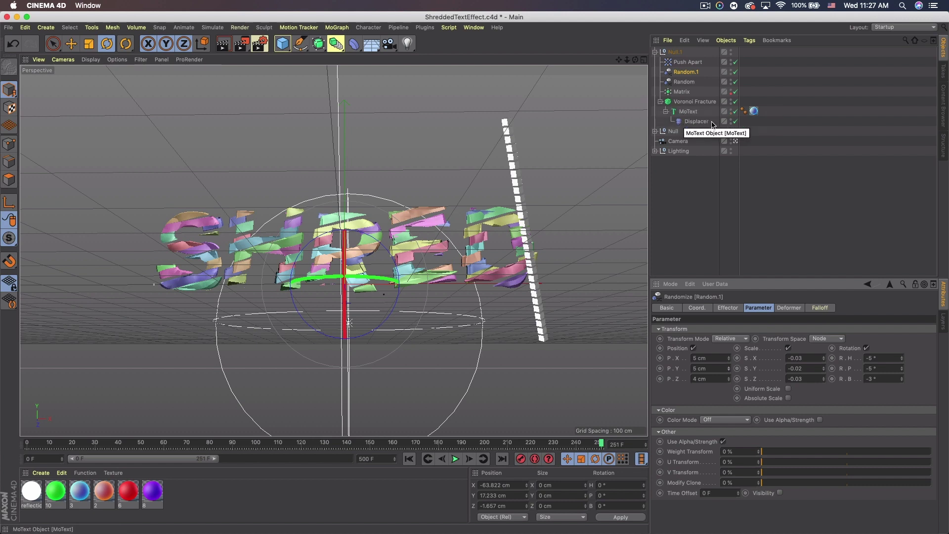
{"action": "left_click", "coordinate": [654, 52]}
{"action": "left_click", "coordinate": [230, 47]}
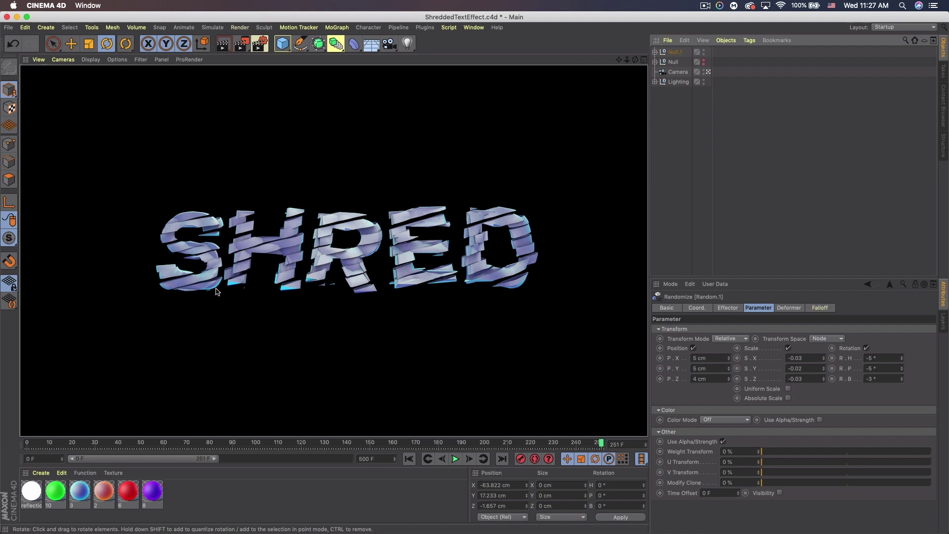
Step: Inspect material 3's Color, Luminance and Reflectance channels, switching Reflectance and Luminance off and back on to compare
{"action": "double_click", "coordinate": [89, 492]}
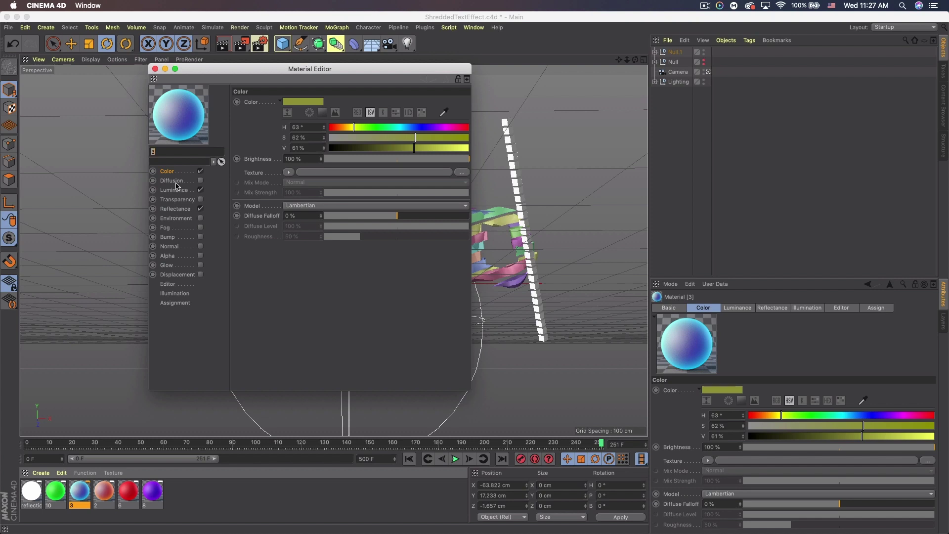
{"action": "left_click", "coordinate": [173, 190]}
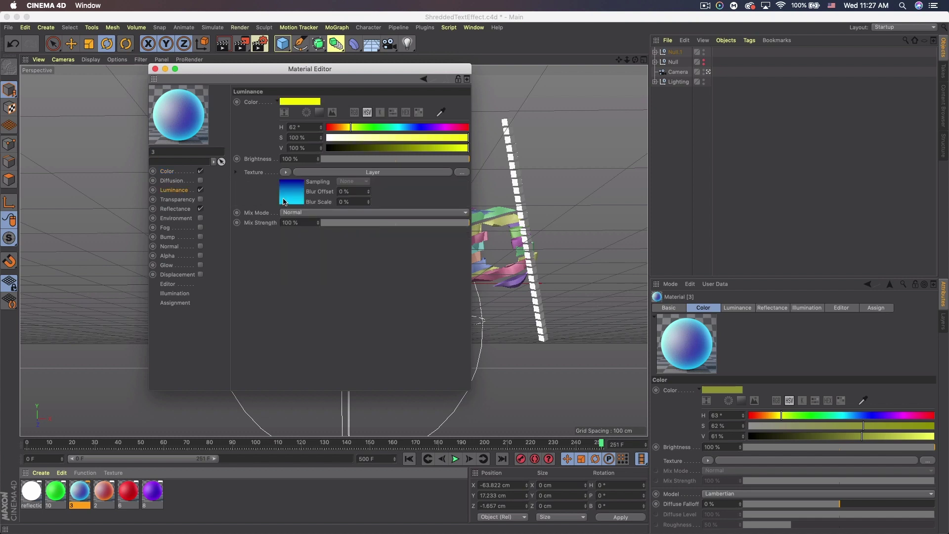
{"action": "left_click", "coordinate": [180, 212]}
{"action": "left_click", "coordinate": [201, 209]}
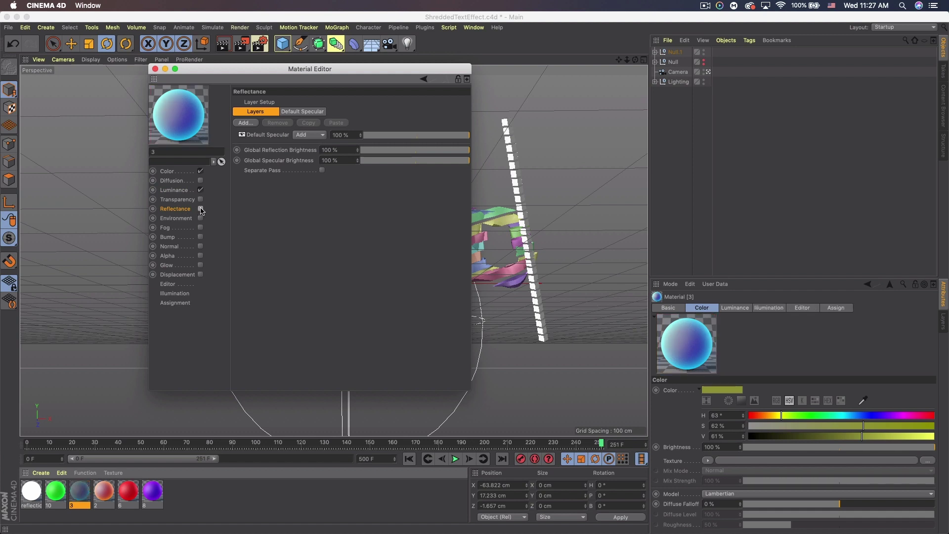
{"action": "left_click", "coordinate": [173, 190]}
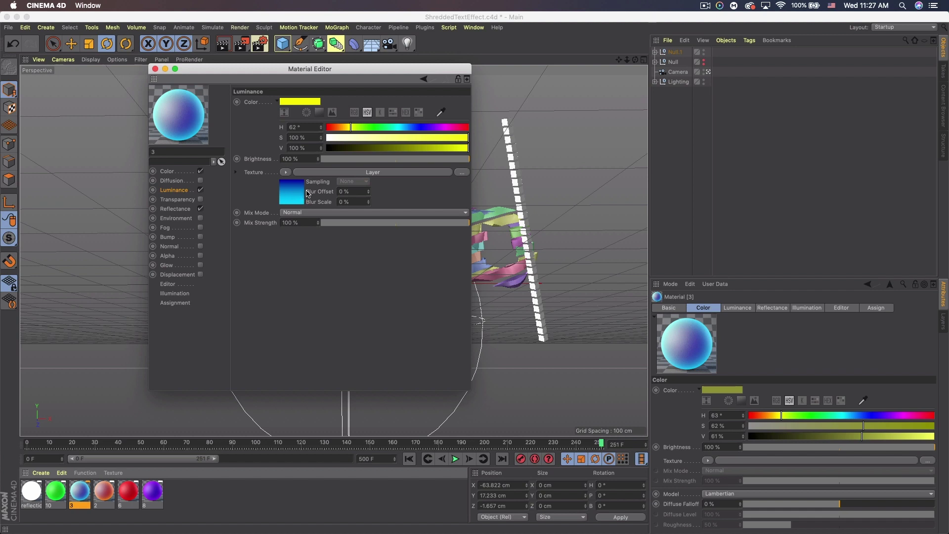
{"action": "left_click", "coordinate": [200, 190]}
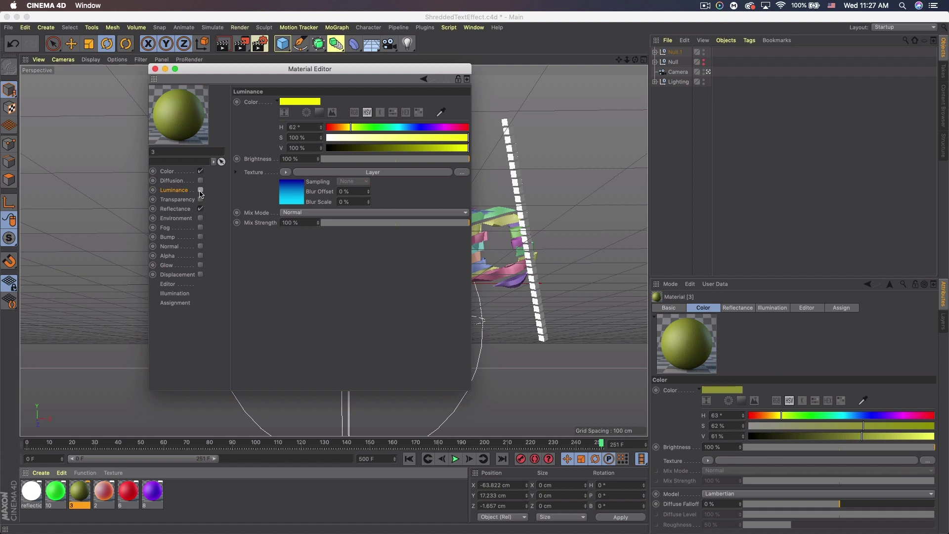
{"action": "left_click", "coordinate": [200, 191]}
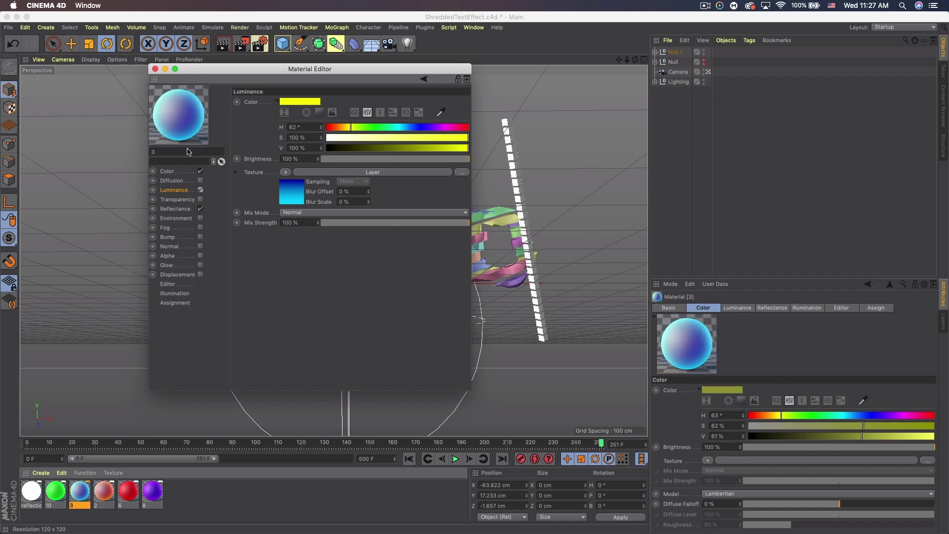
Step: Examine the Layer shader in material 3's Luminance channel, toggling its Fresnel layer off and on, and review the Color channel
{"action": "left_click", "coordinate": [285, 193]}
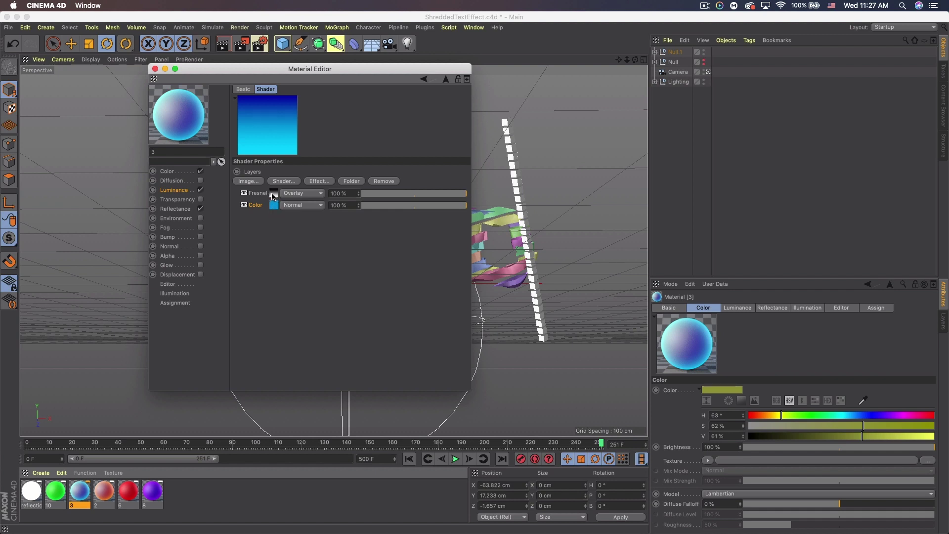
{"action": "left_click", "coordinate": [244, 194]}
{"action": "left_click", "coordinate": [244, 194]}
{"action": "left_click", "coordinate": [166, 172]}
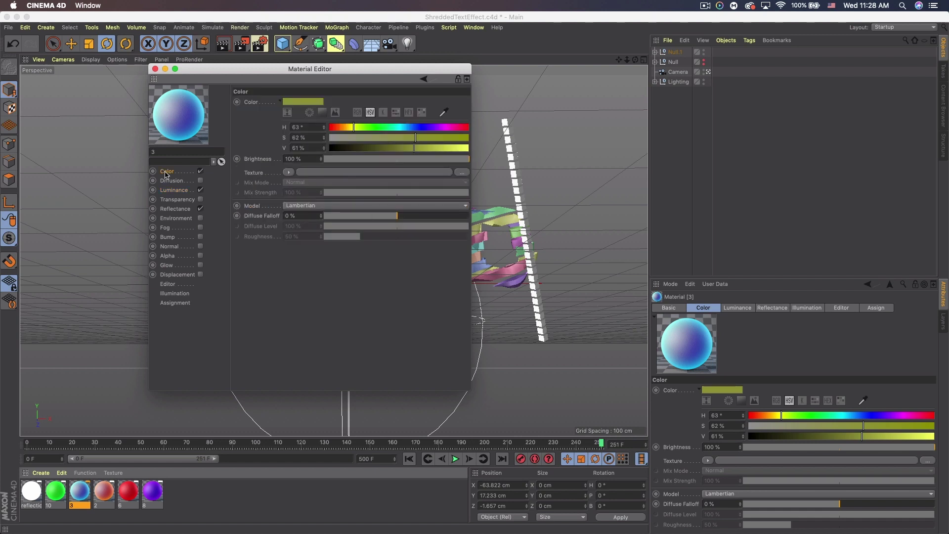
{"action": "left_click", "coordinate": [173, 192]}
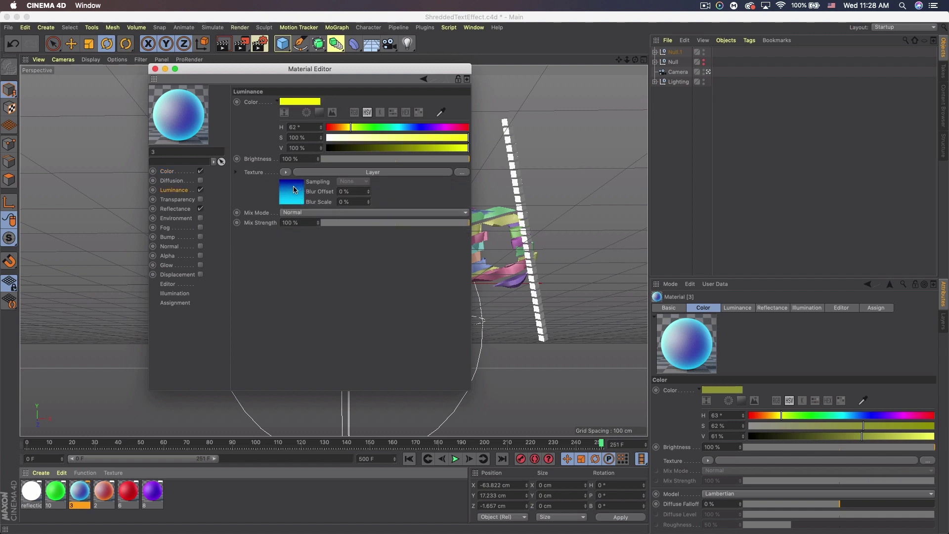
Step: Review material 3's Color channel, close the material's settings and render a preview of the text
{"action": "left_click", "coordinate": [176, 172]}
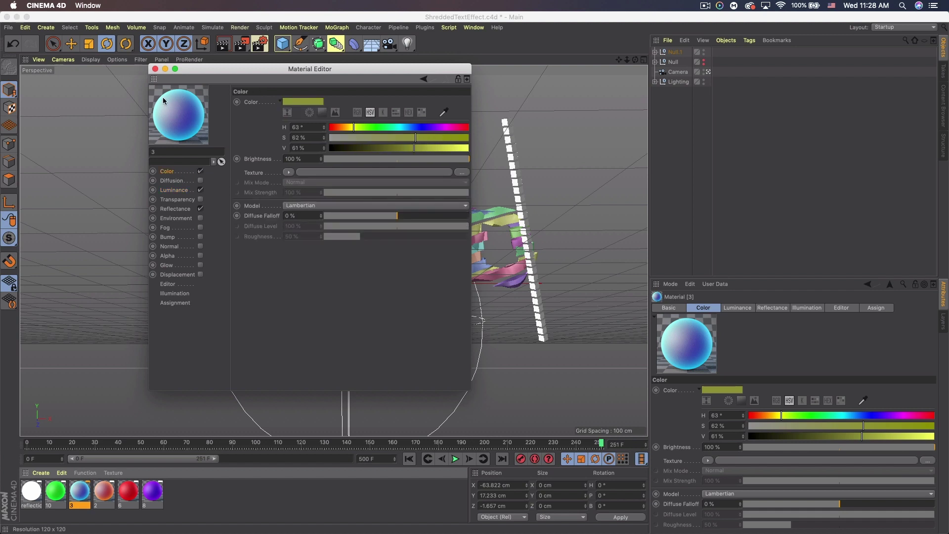
{"action": "left_click", "coordinate": [155, 69]}
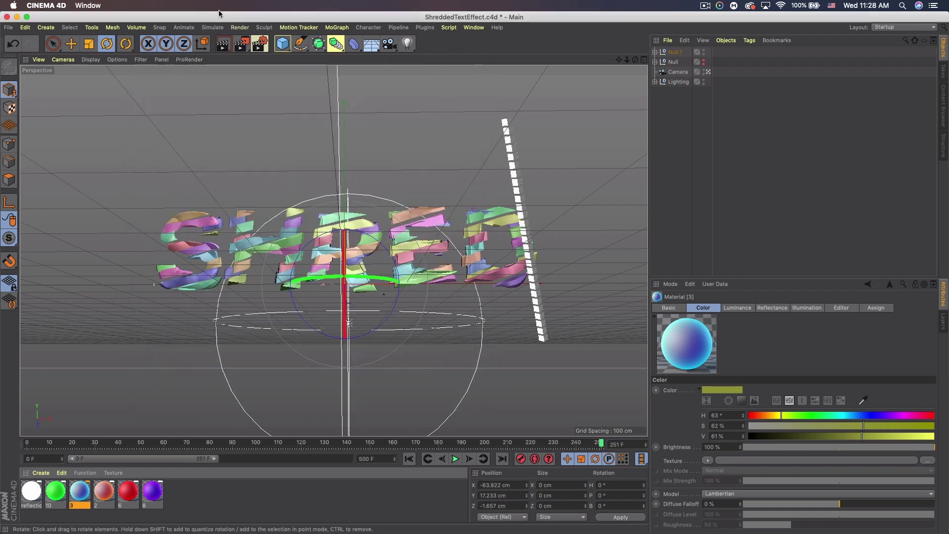
{"action": "left_click", "coordinate": [345, 265]}
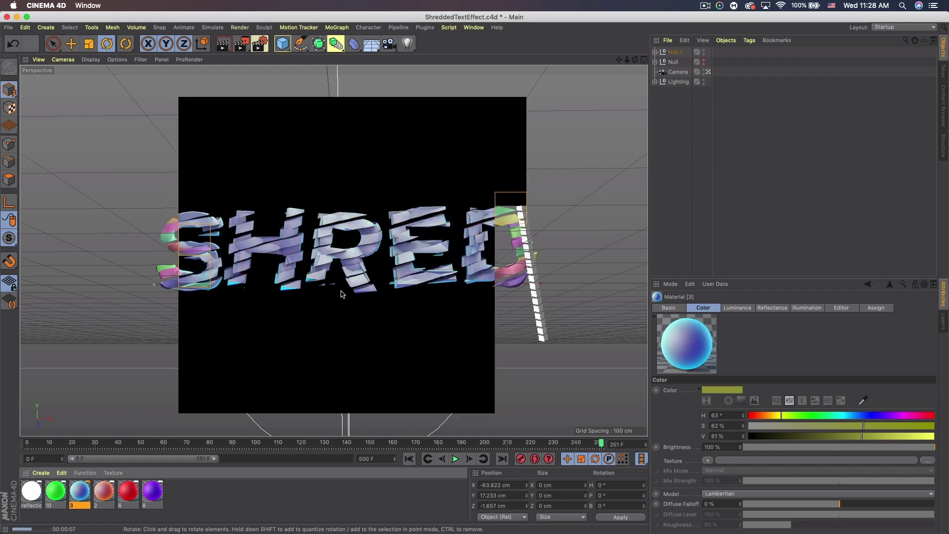
{"action": "left_click", "coordinate": [229, 383]}
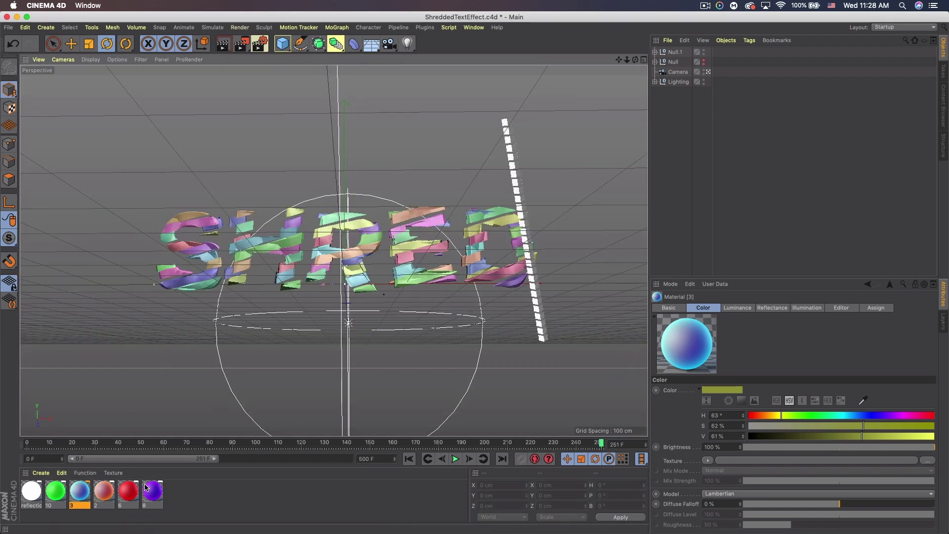
Step: Leave the camera view, orbit to the text's side and duplicate the Null.1 text group three times
{"action": "left_click", "coordinate": [708, 73]}
{"action": "left_click_drag", "start_coordinate": [636, 61], "coordinate": [509, 62]}
{"action": "left_click", "coordinate": [675, 52]}
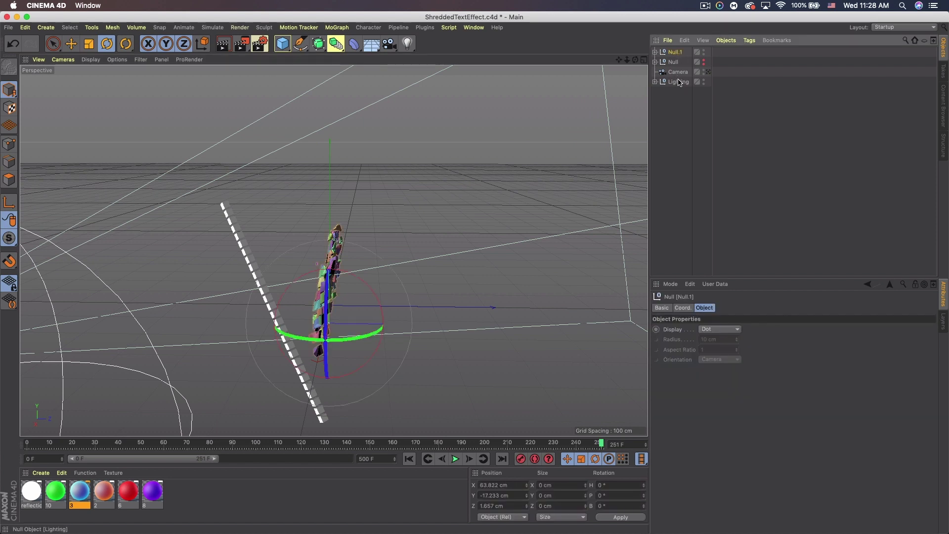
{"action": "key", "text": "super"}
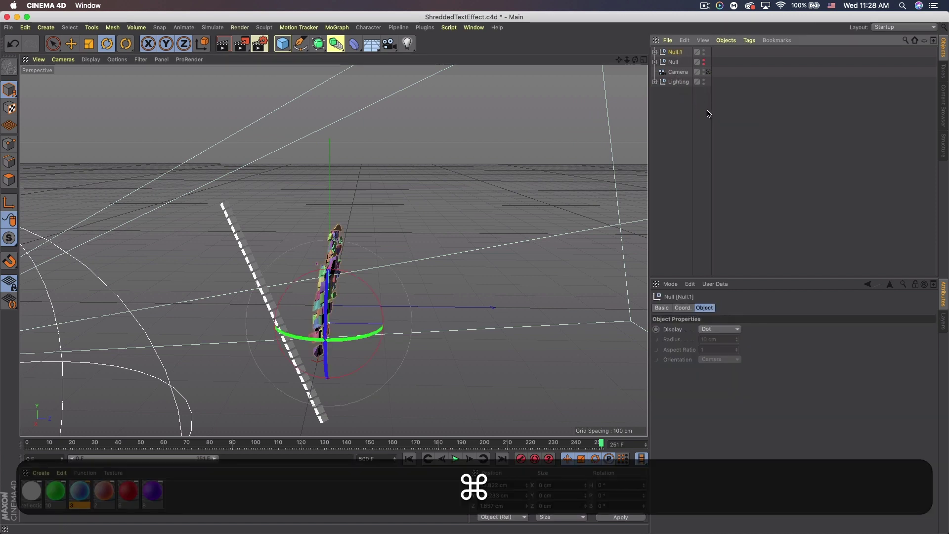
{"action": "key", "text": "super+v"}
{"action": "key", "text": "super+v"}
{"action": "key", "text": "super+v"}
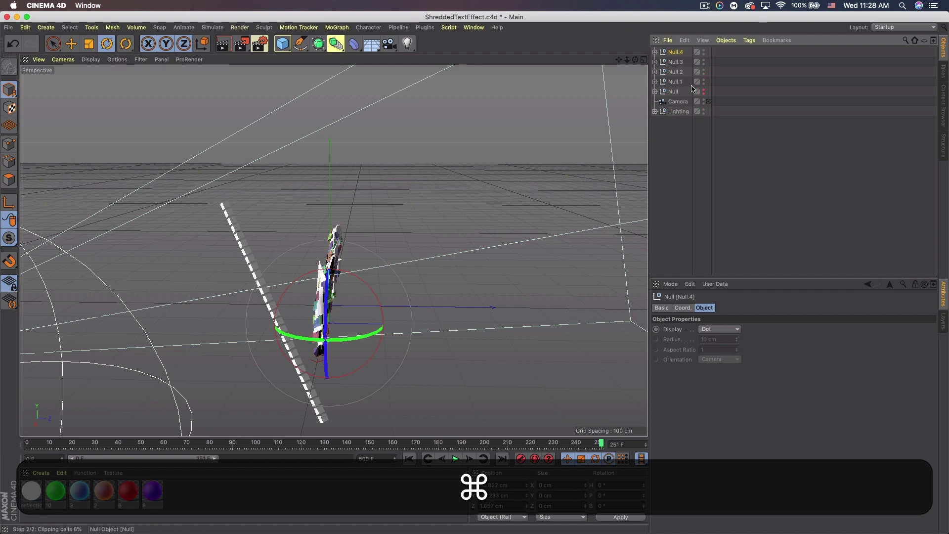
Step: Space the three text copies along Z behind the original, with Null.4 at about 83 cm, and return to the camera view
{"action": "left_click", "coordinate": [676, 72]}
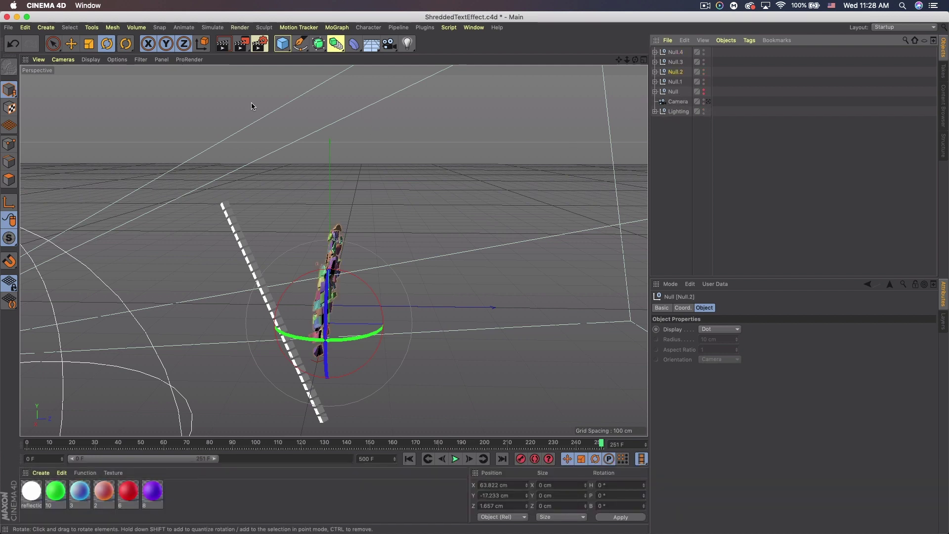
{"action": "key", "text": "e"}
{"action": "left_click_drag", "start_coordinate": [405, 327], "coordinate": [448, 329]}
{"action": "left_click", "coordinate": [676, 61]}
{"action": "left_click", "coordinate": [675, 51]}
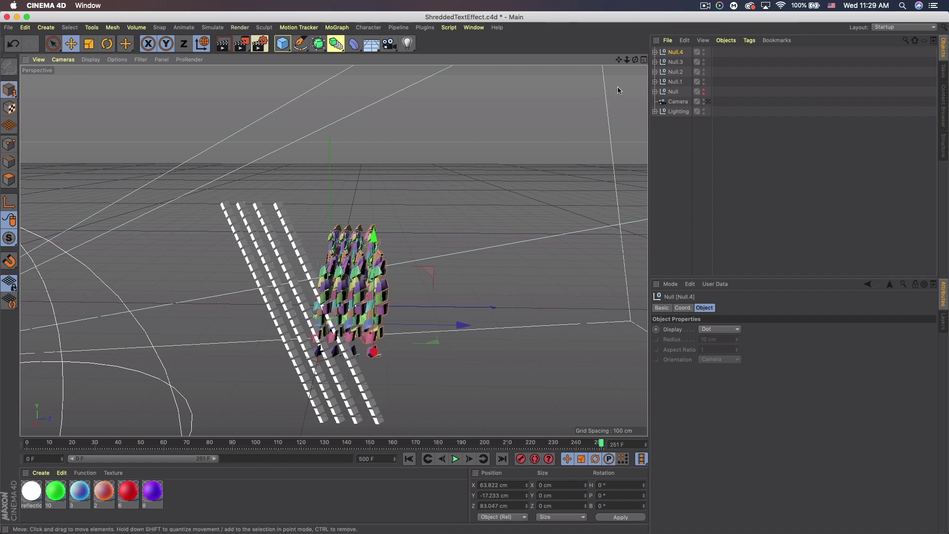
{"action": "left_click", "coordinate": [708, 101]}
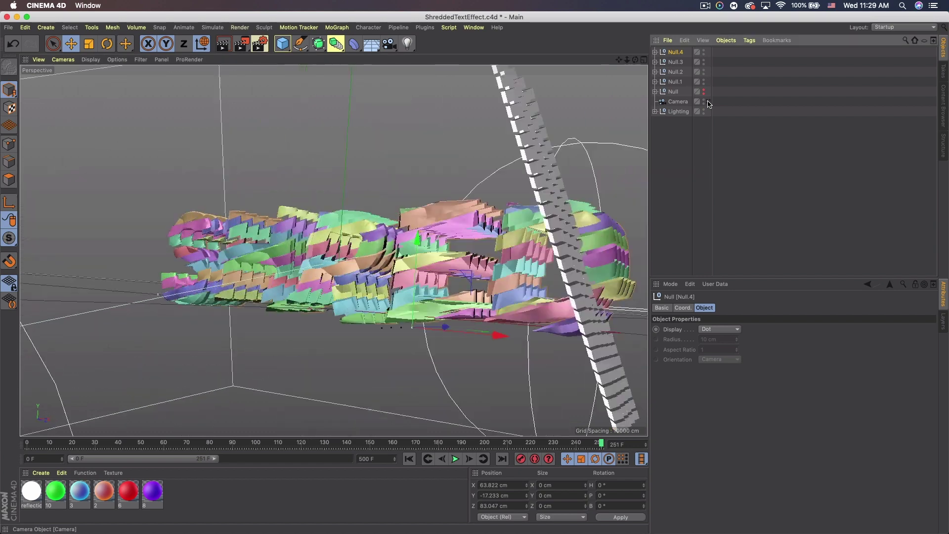
Step: Replace material 3 with red material 6 on the MoText inside Null.2
{"action": "left_click", "coordinate": [655, 72]}
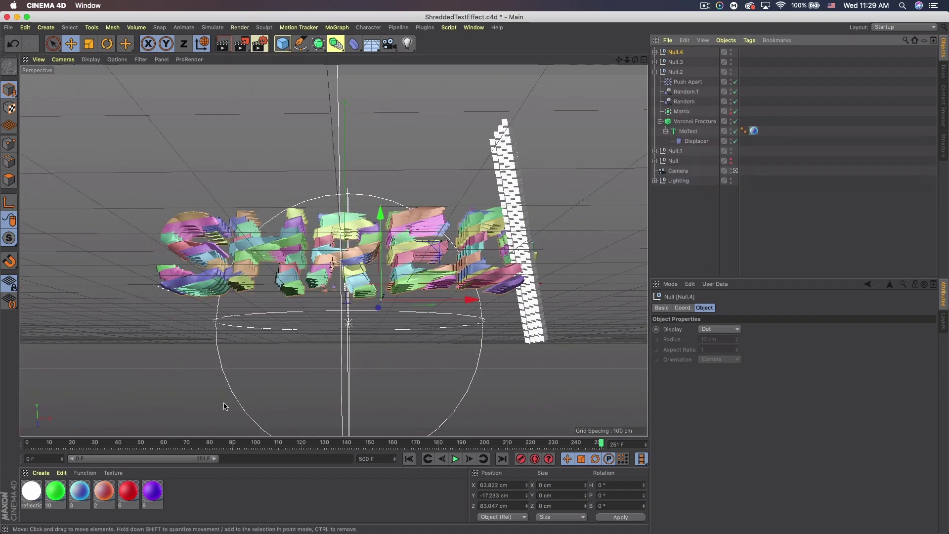
{"action": "left_click_drag", "start_coordinate": [126, 498], "coordinate": [701, 135]}
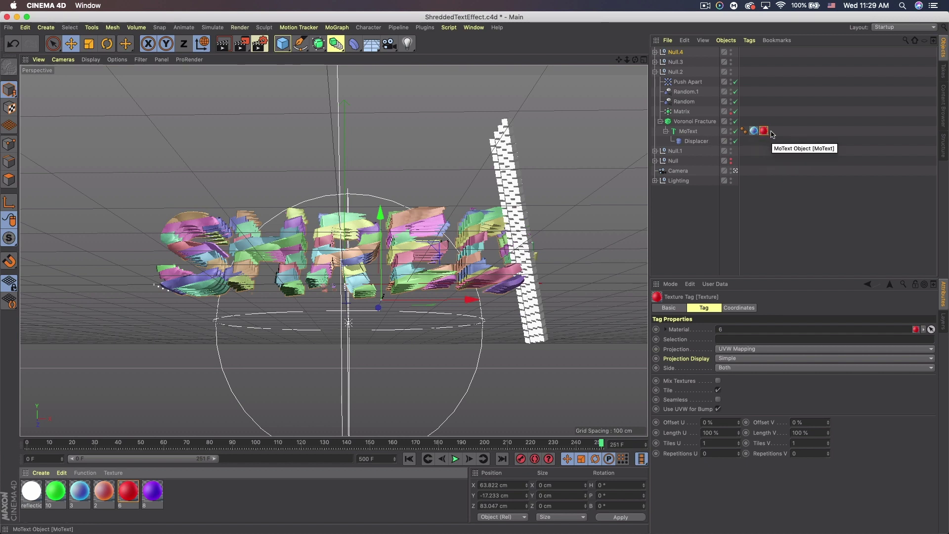
{"action": "left_click", "coordinate": [754, 134]}
{"action": "key", "text": "BackSpace"}
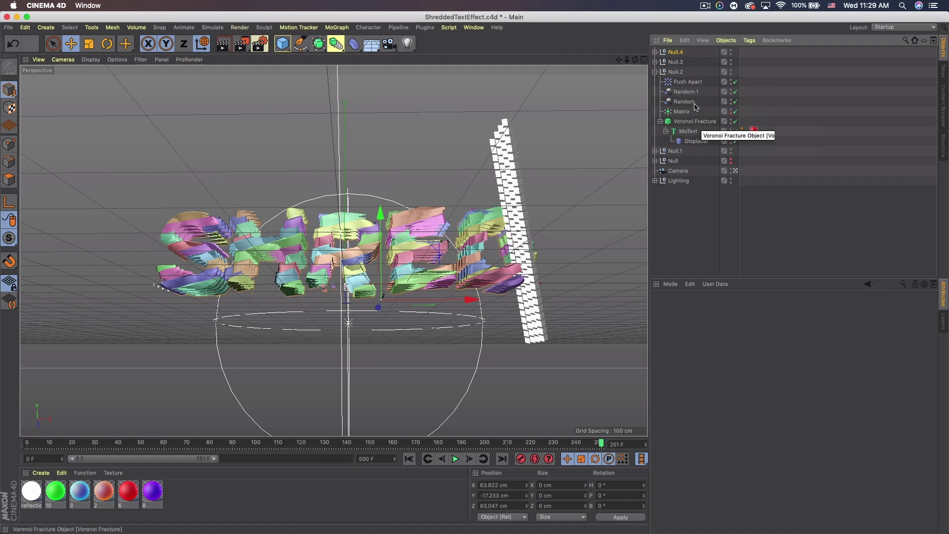
Step: Rotate Null.2's Matrix to about H -76°, P 26° and B 14° and collapse the group
{"action": "left_click", "coordinate": [681, 112]}
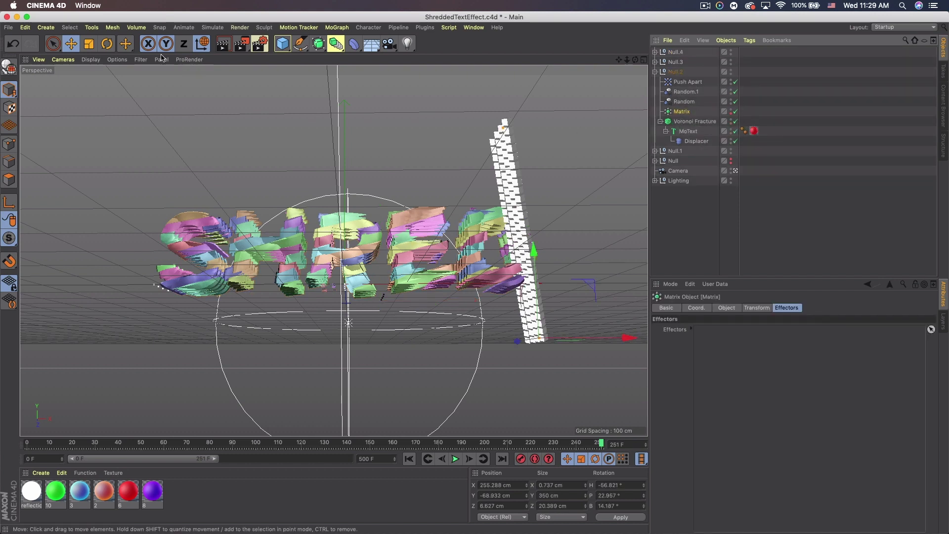
{"action": "key", "text": "r"}
{"action": "left_click_drag", "start_coordinate": [542, 310], "coordinate": [515, 313]}
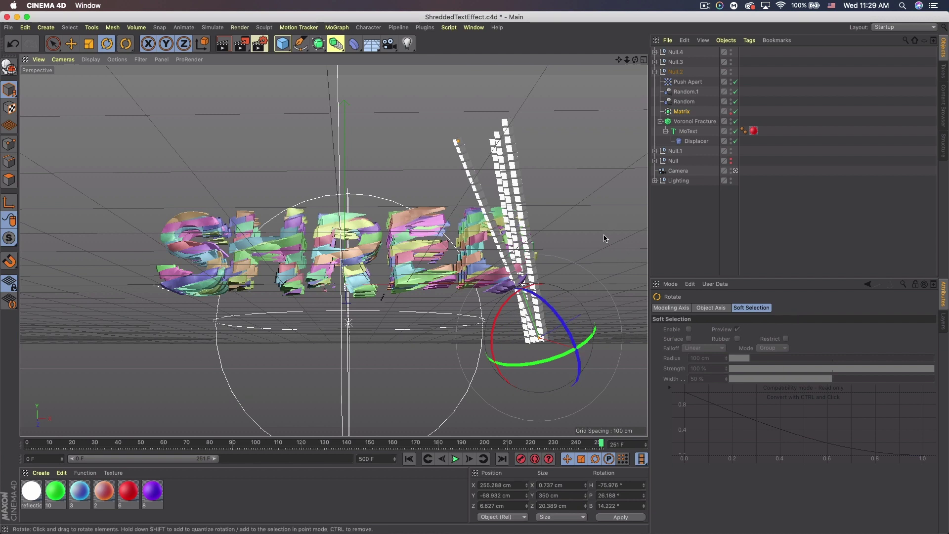
{"action": "left_click", "coordinate": [655, 72]}
Step: Replace material 3 with purple material 8 on the MoText inside Null.3
{"action": "left_click", "coordinate": [655, 62]}
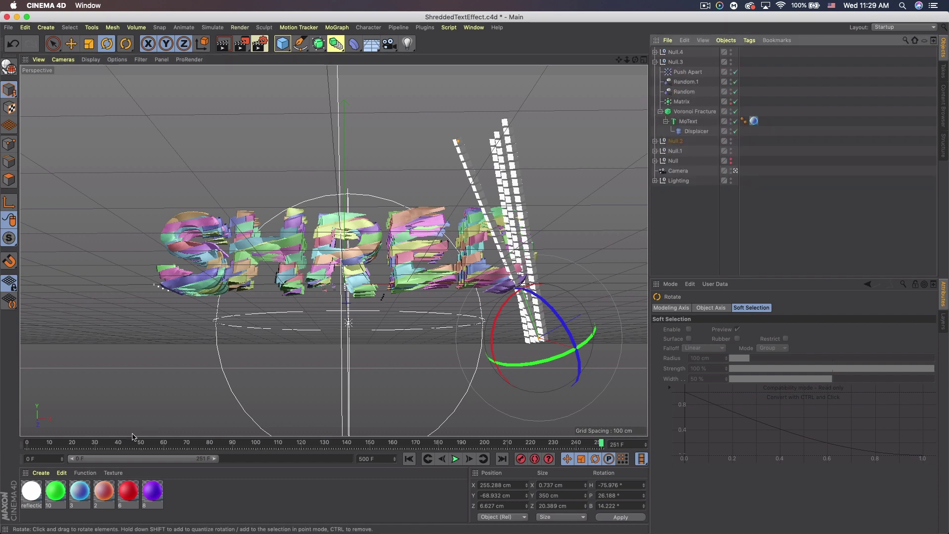
{"action": "left_click_drag", "start_coordinate": [151, 495], "coordinate": [632, 267]}
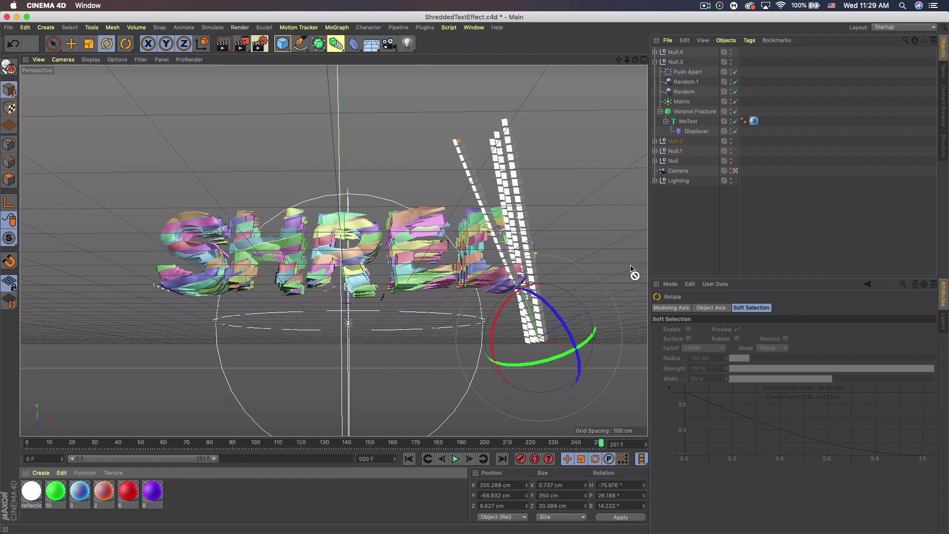
{"action": "left_click_drag", "start_coordinate": [631, 268], "coordinate": [634, 257]}
{"action": "left_click_drag", "start_coordinate": [634, 258], "coordinate": [691, 123]}
{"action": "left_click", "coordinate": [754, 121]}
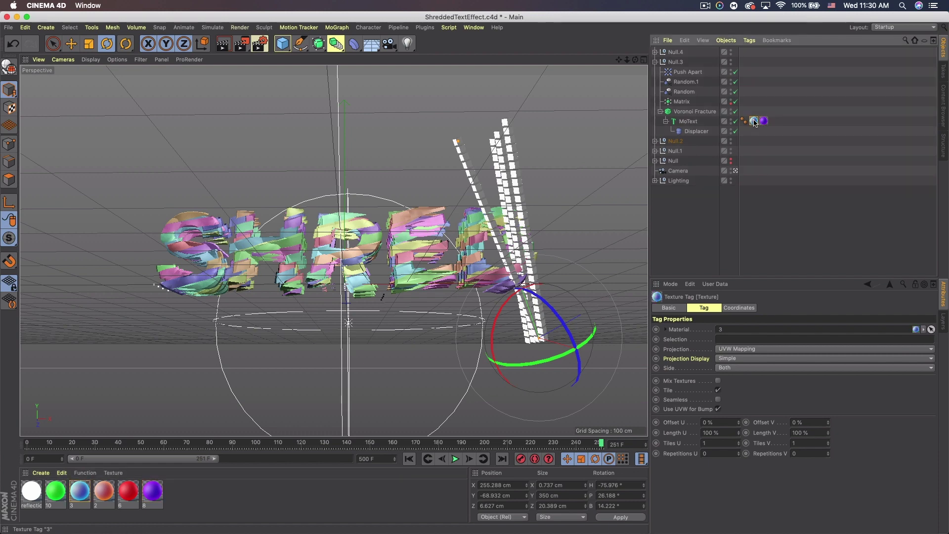
{"action": "key", "text": "BackSpace"}
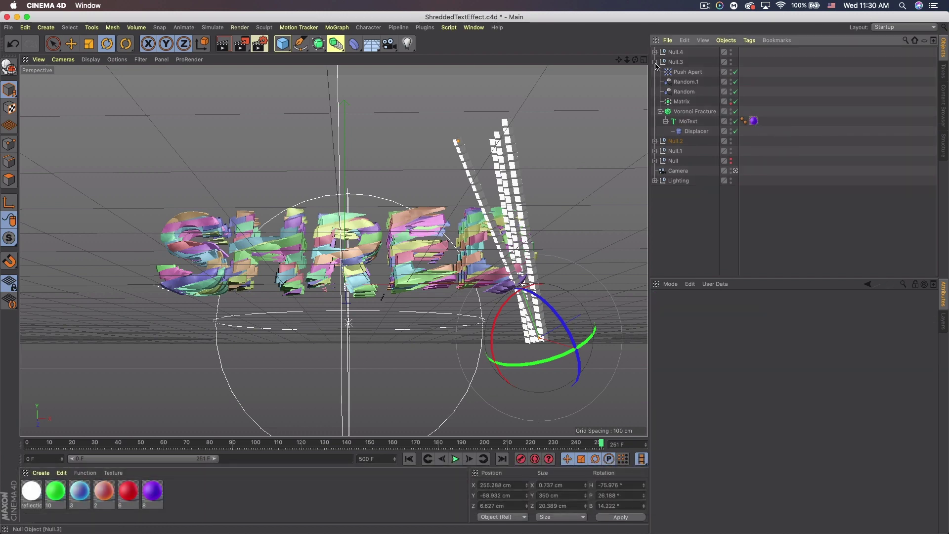
Step: Rotate Null.3's Matrix to about H -47°, P 35° and B 31°
{"action": "left_click", "coordinate": [655, 62]}
{"action": "left_click", "coordinate": [655, 62]}
{"action": "left_click", "coordinate": [685, 101]}
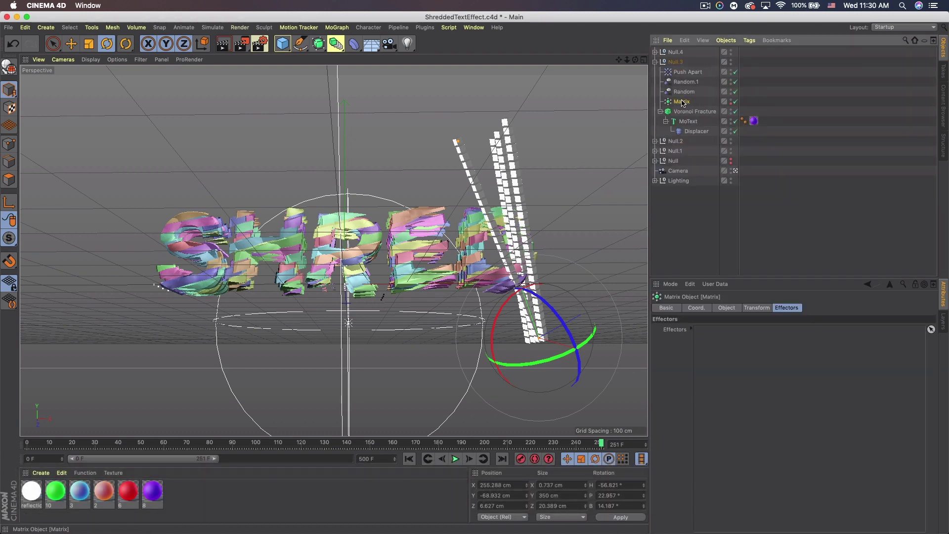
{"action": "left_click_drag", "start_coordinate": [536, 346], "coordinate": [562, 341]}
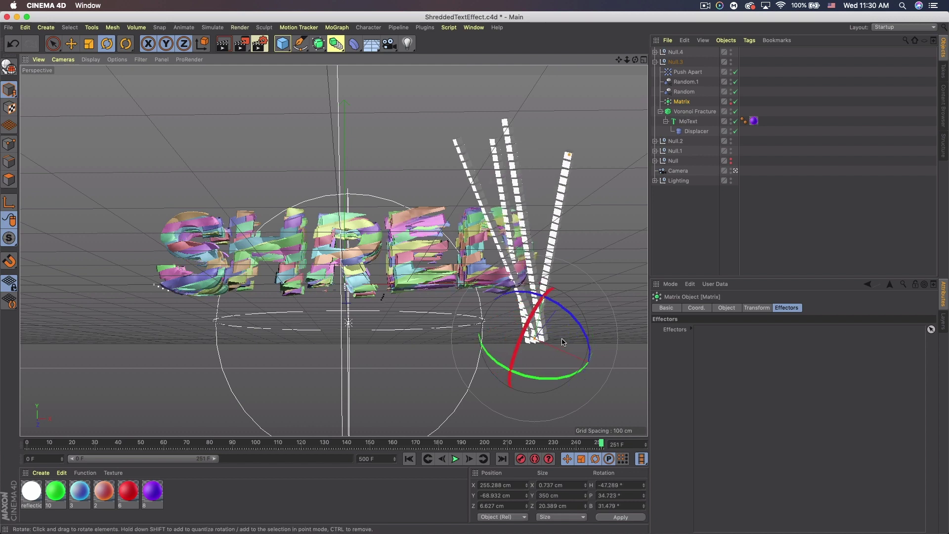
Step: Replace material 3 with material 2 on Null.4's MoText and rotate its Matrix to about H -38°, P -8° and B -4°
{"action": "left_click_drag", "start_coordinate": [675, 61], "coordinate": [713, 96]}
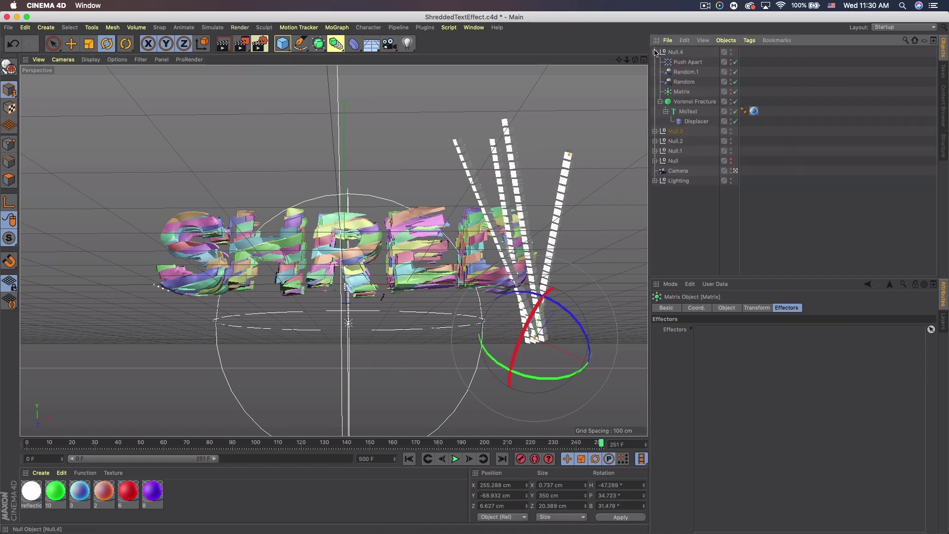
{"action": "left_click_drag", "start_coordinate": [714, 96], "coordinate": [753, 113]}
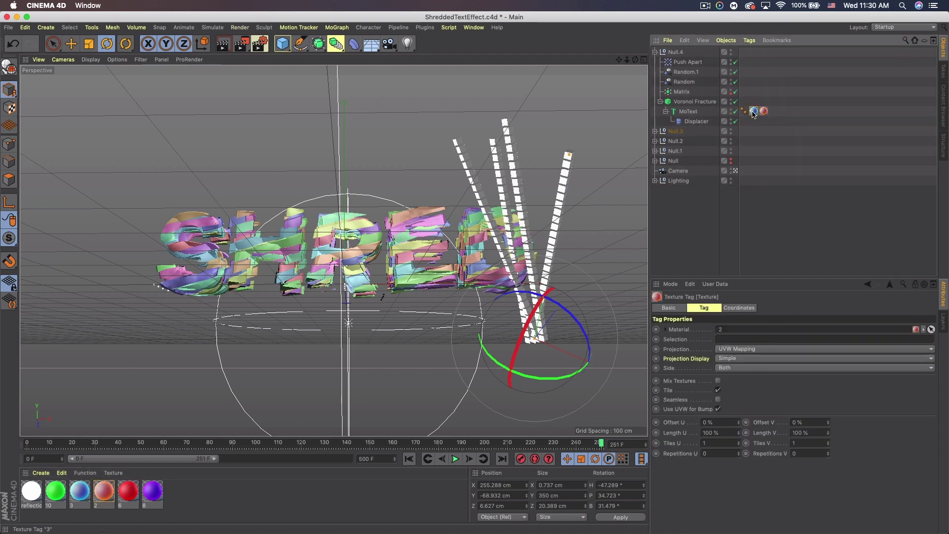
{"action": "key", "text": "BackSpace"}
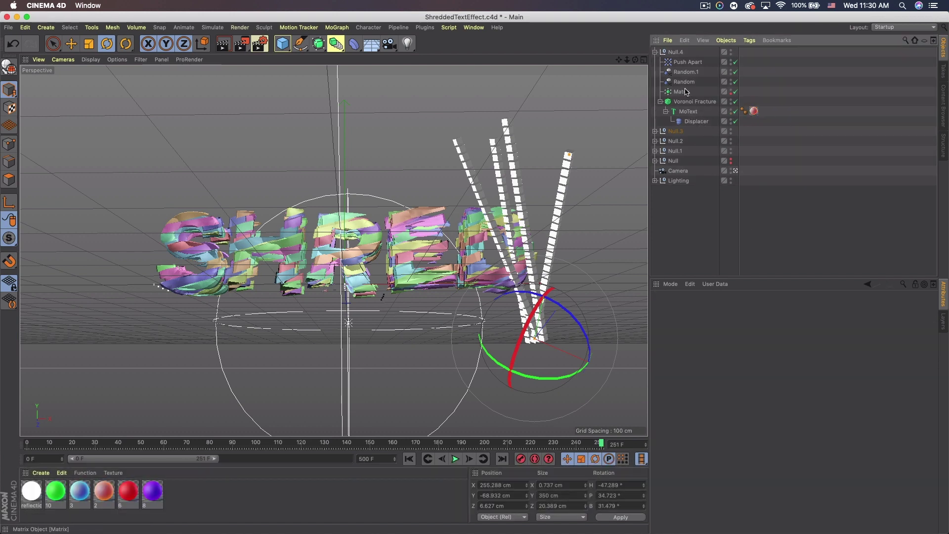
{"action": "left_click_drag", "start_coordinate": [531, 363], "coordinate": [511, 313]}
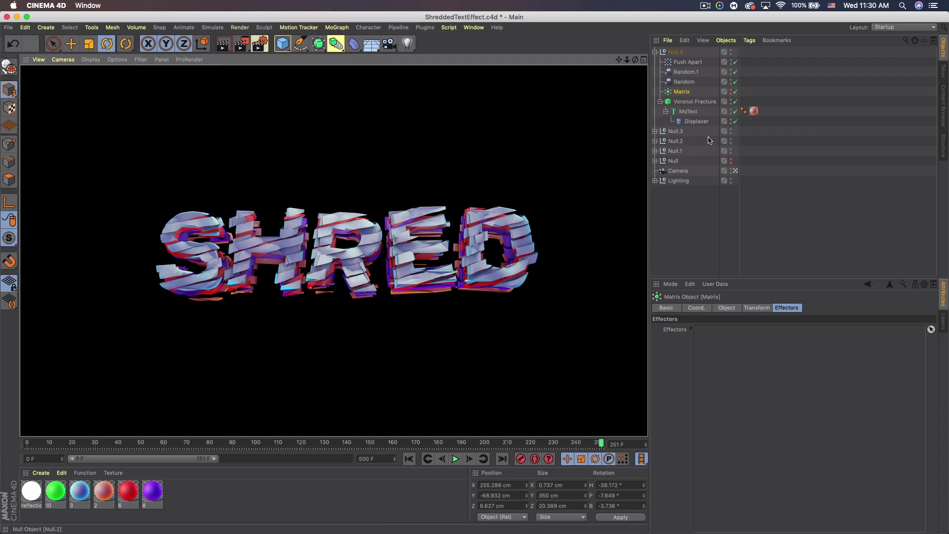
Step: Tighten the text copies' spacing along Z in the side view, with Null.4 at about 69 cm, and return to the camera view
{"action": "left_click", "coordinate": [735, 171]}
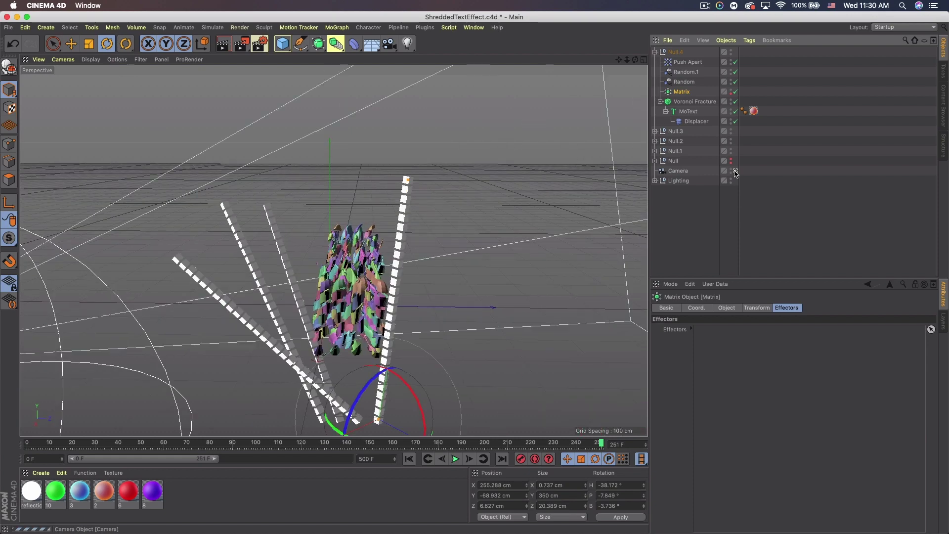
{"action": "key", "text": "e"}
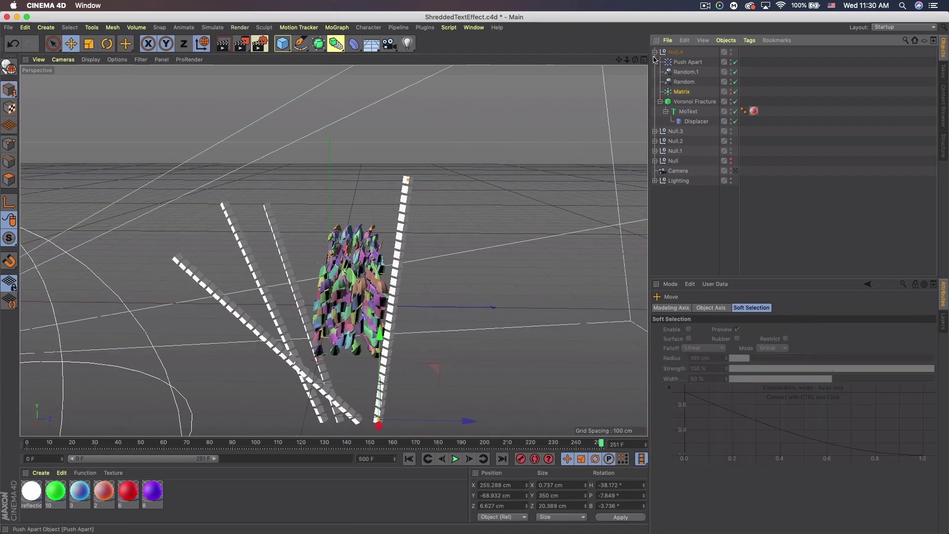
{"action": "left_click", "coordinate": [655, 51]}
{"action": "left_click", "coordinate": [675, 81]}
{"action": "left_click_drag", "start_coordinate": [411, 327], "coordinate": [415, 327]}
{"action": "key", "text": "cmd+z"}
{"action": "left_click", "coordinate": [675, 72]}
{"action": "left_click_drag", "start_coordinate": [425, 323], "coordinate": [455, 332]}
{"action": "key", "text": "Up"}
{"action": "left_click", "coordinate": [676, 53]}
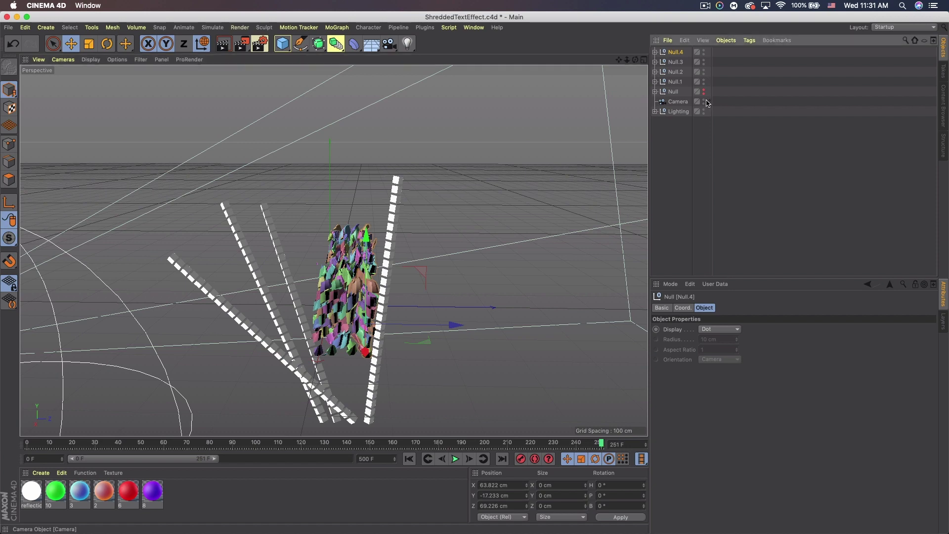
{"action": "left_click", "coordinate": [708, 102]}
Step: Group the four text nulls, Null.1 through Null.4, into a single parent null
{"action": "left_click", "coordinate": [676, 82], "text": "shift"}
{"action": "right_click", "coordinate": [675, 82]}
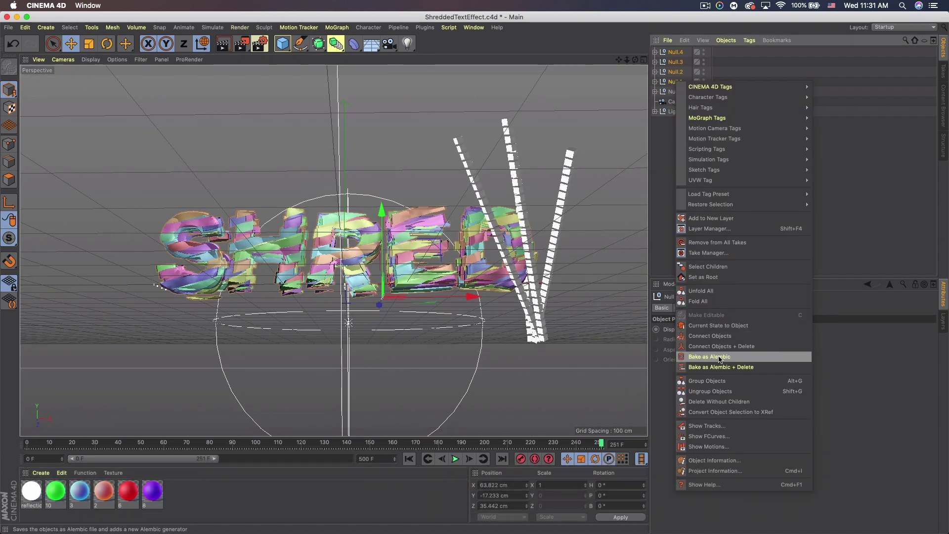
{"action": "left_click", "coordinate": [717, 381]}
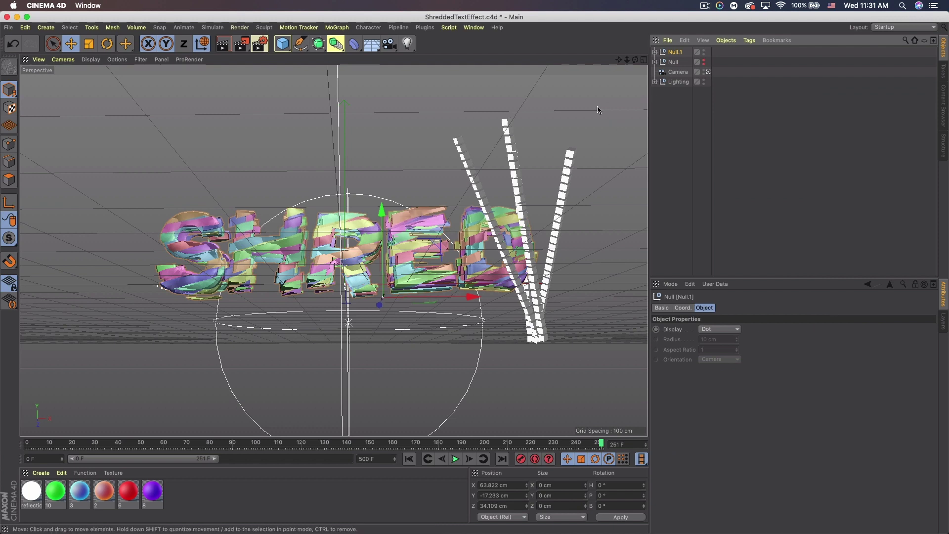
Step: Add a Subdivision Surface, place the combined text group inside it and render a preview
{"action": "left_click_drag", "start_coordinate": [318, 44], "coordinate": [333, 55]}
{"action": "left_click_drag", "start_coordinate": [675, 65], "coordinate": [683, 56]}
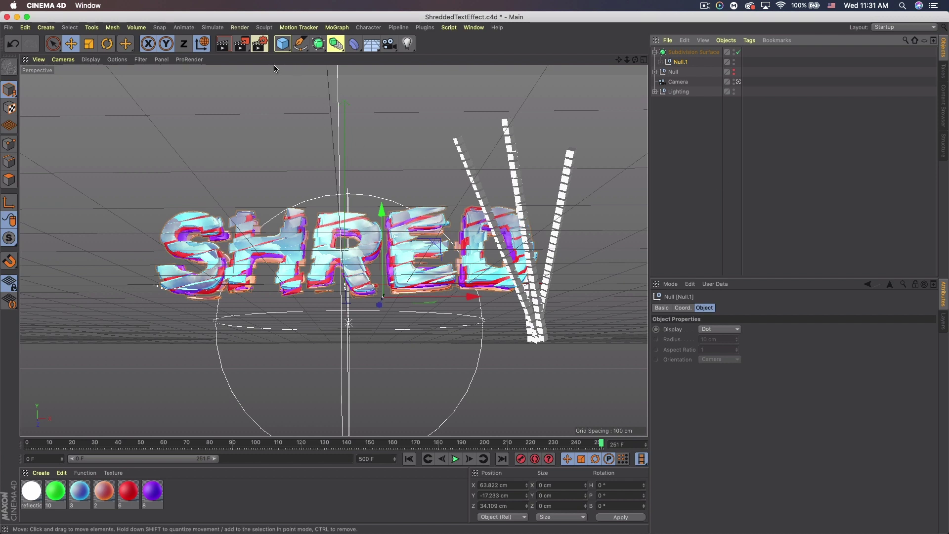
{"action": "left_click", "coordinate": [230, 48]}
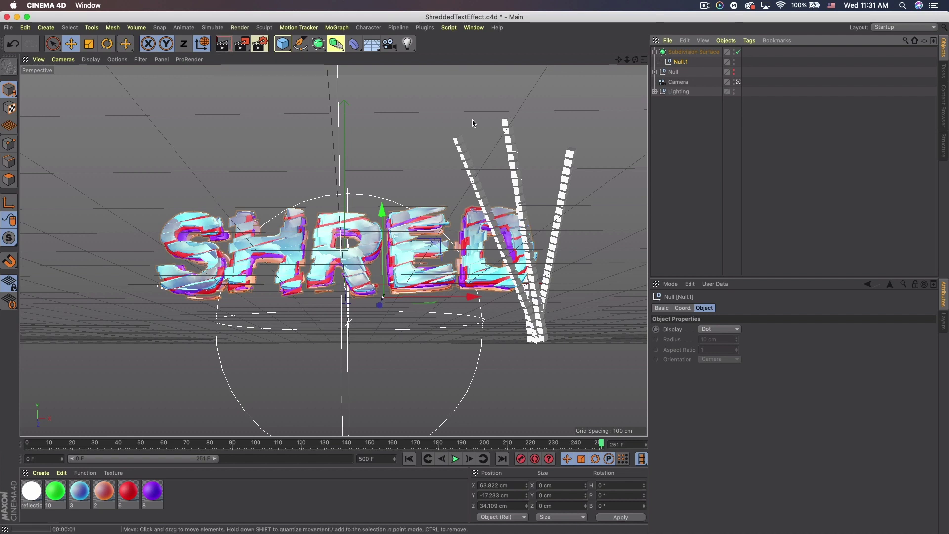